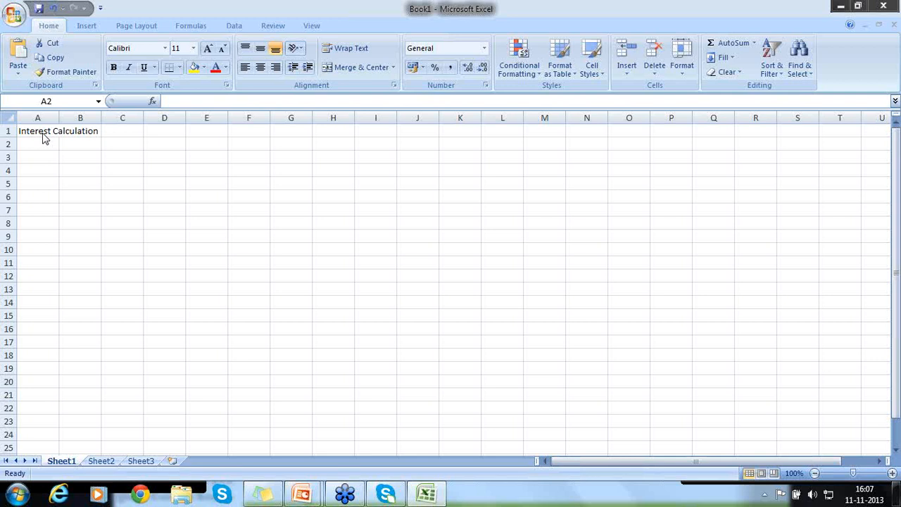
# - Enter the label "Interest" in cell A2, removing the autocompleted word "Calculation"
pyautogui.click(43, 144)
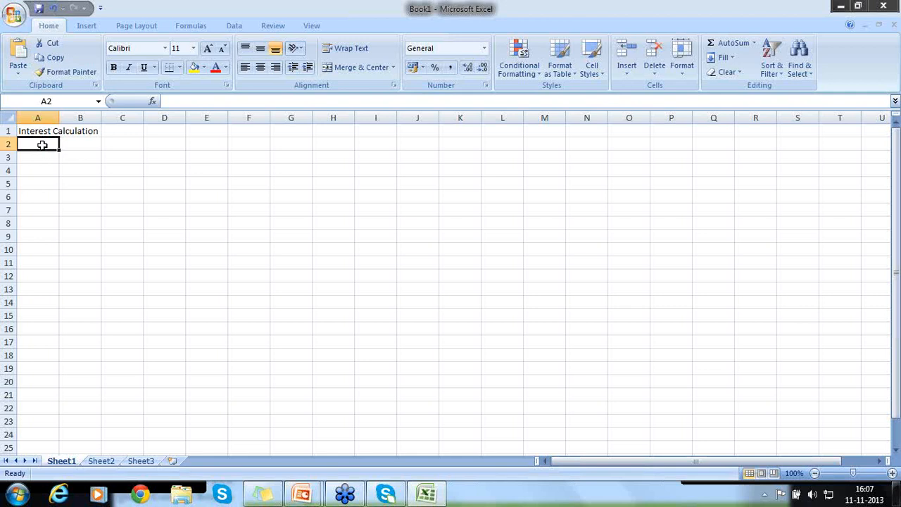
pyautogui.write('Interest')
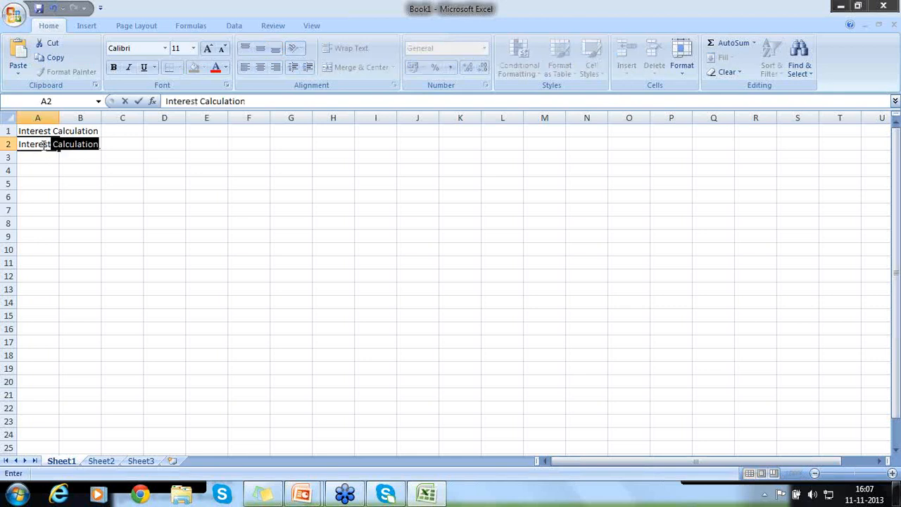
pyautogui.press('Return')
pyautogui.click(43, 144)
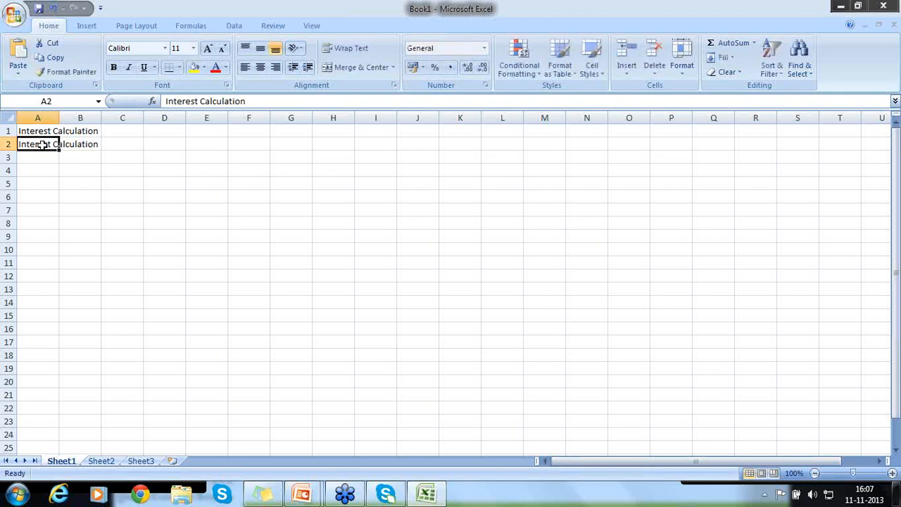
pyautogui.press('F2')
pyautogui.press('BackSpace')
pyautogui.press('BackSpace')
pyautogui.press('BackSpace')
pyautogui.press('BackSpace')
pyautogui.press('BackSpace')
pyautogui.press('BackSpace')
pyautogui.press('BackSpace')
pyautogui.press('BackSpace')
pyautogui.press('BackSpace')
pyautogui.press('BackSpace')
pyautogui.press('BackSpace')
pyautogui.press('BackSpace')
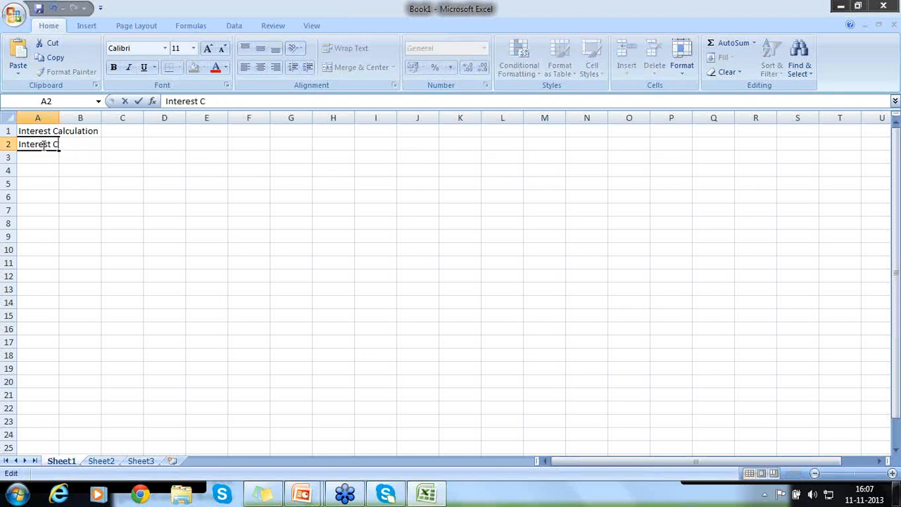
pyautogui.press('Return')
# - Enter an interest rate of 10.5% in cell B2
pyautogui.press('Right')
pyautogui.press('Up')
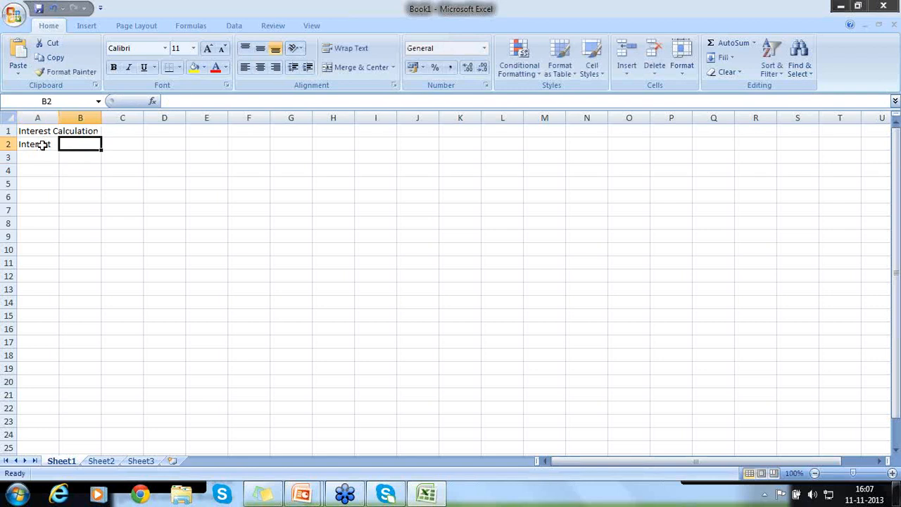
pyautogui.write('10.%')
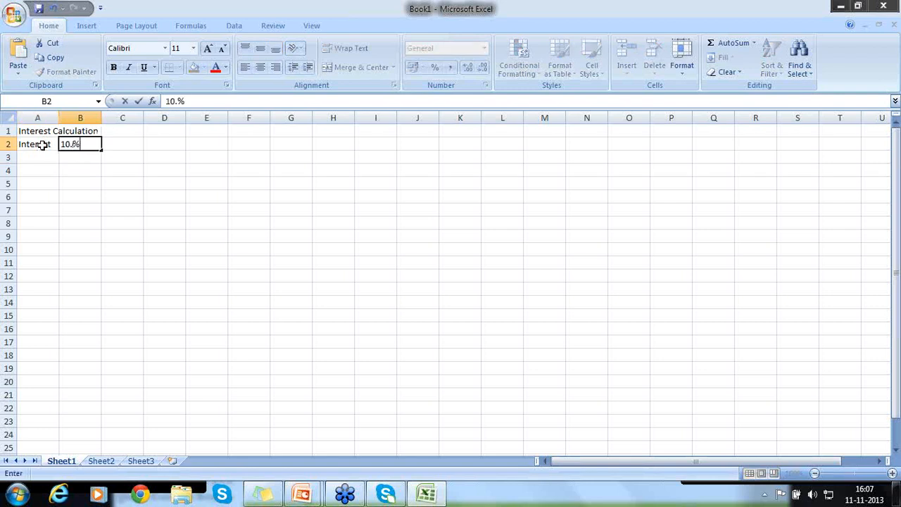
pyautogui.press('BackSpace')
pyautogui.write('5%')
pyautogui.press('Return')
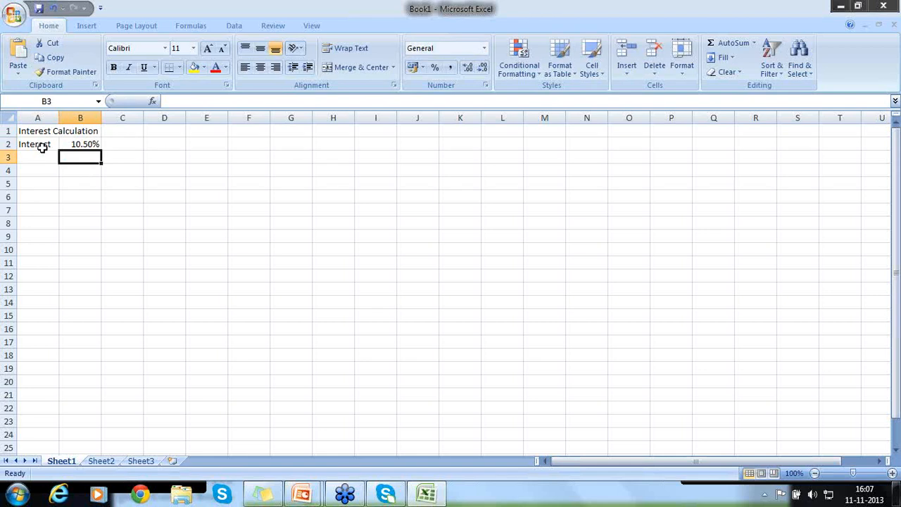
# - Enter the column header "Month" in cell A3
pyautogui.click(42, 157)
pyautogui.write('Dat')
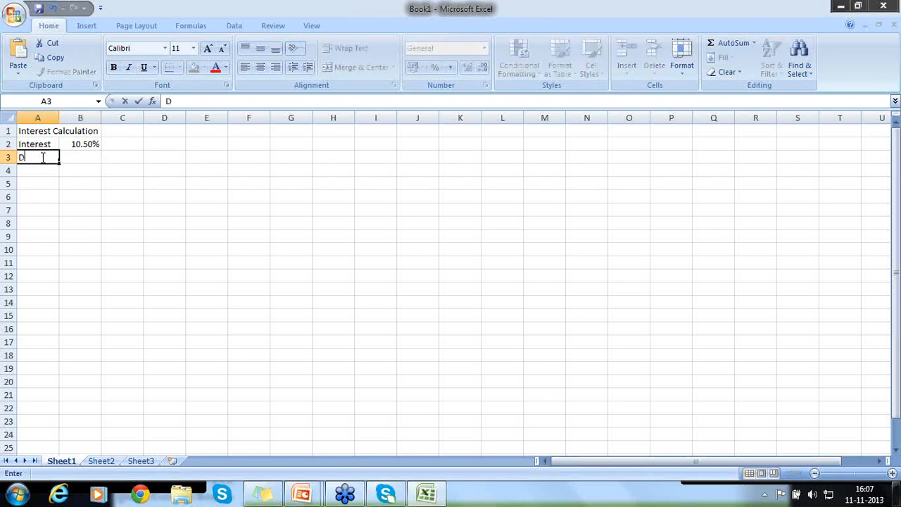
pyautogui.press('BackSpace')
pyautogui.press('BackSpace')
pyautogui.press('BackSpace')
pyautogui.write('Monty')
pyautogui.press('BackSpace')
pyautogui.write('hly')
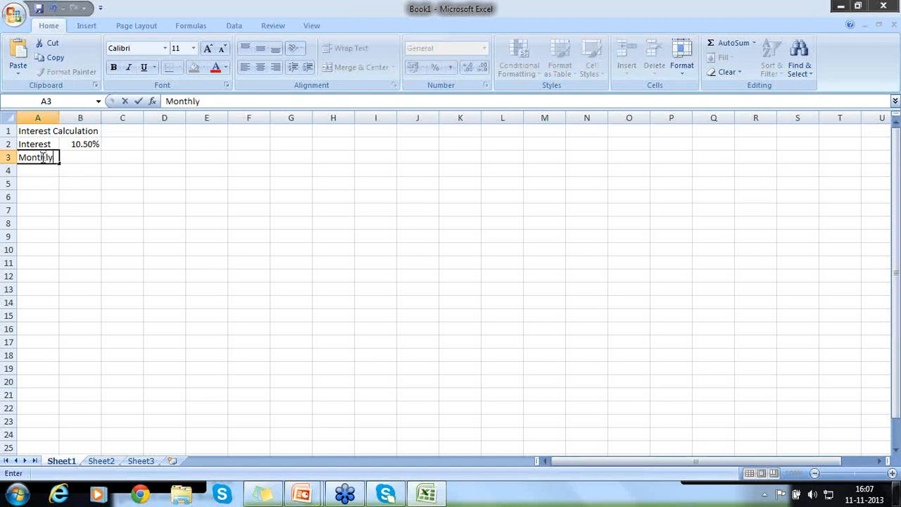
pyautogui.press('BackSpace')
pyautogui.press('BackSpace')
pyautogui.press('Return')
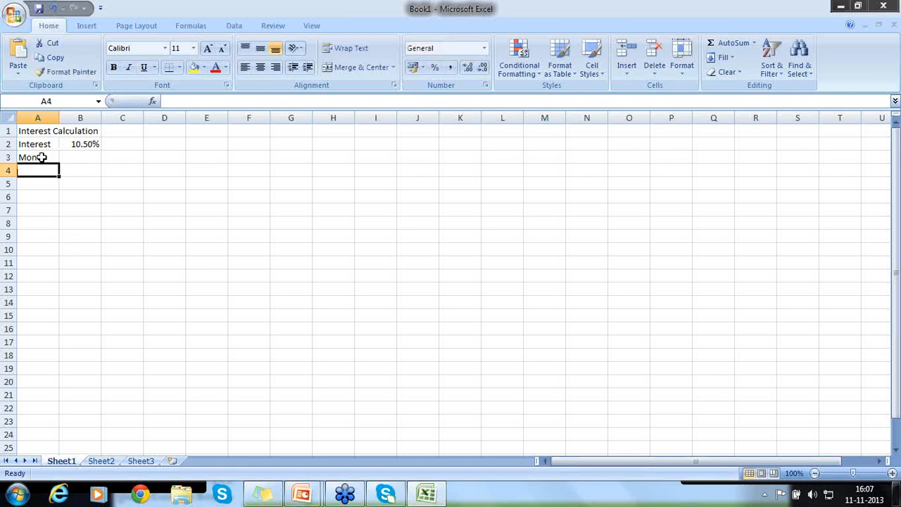
# - Add the column headers "Amount", "Interest" and "Total" in cells B3 to D3
pyautogui.press('Up')
pyautogui.press('Right')
pyautogui.write('Amount')
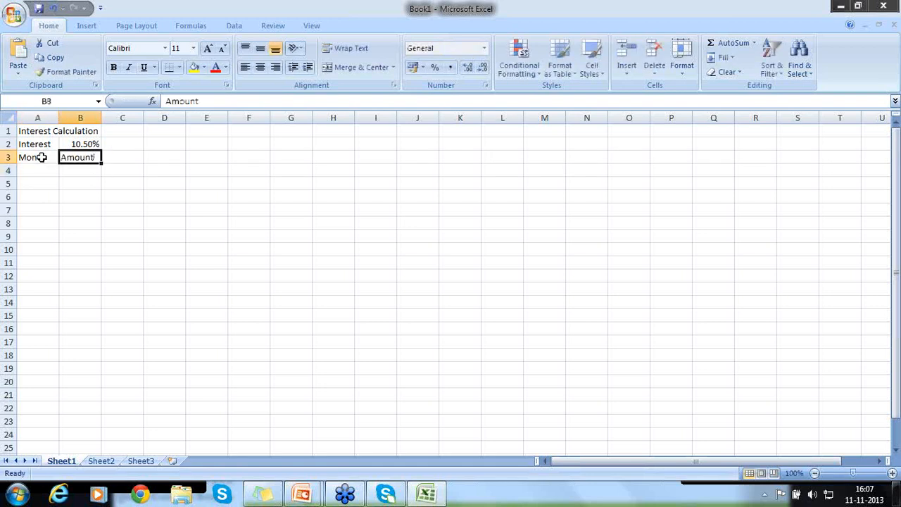
pyautogui.press('Tab')
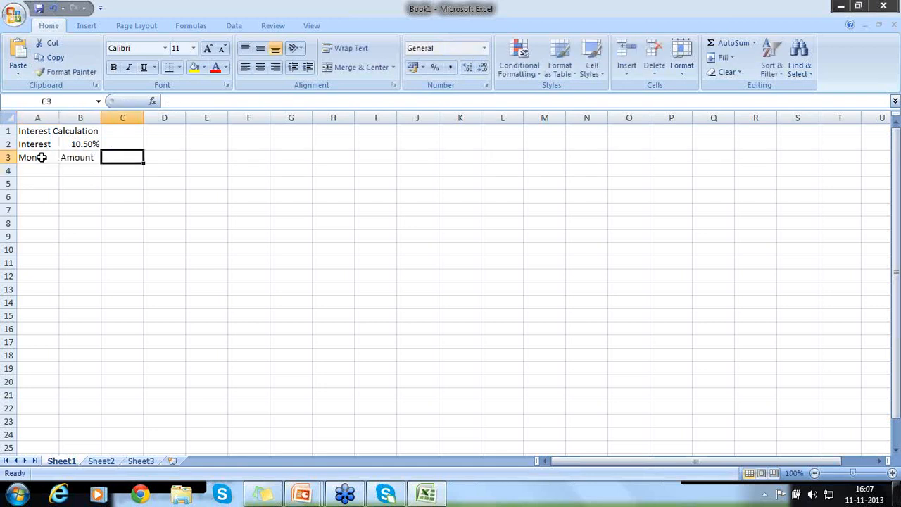
pyautogui.write('Inte')
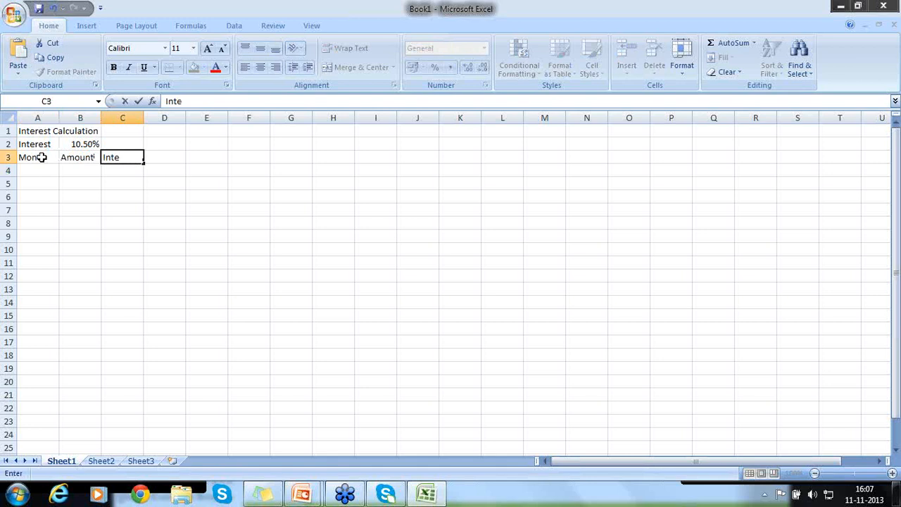
pyautogui.write('rest')
pyautogui.press('Return')
pyautogui.press('Up')
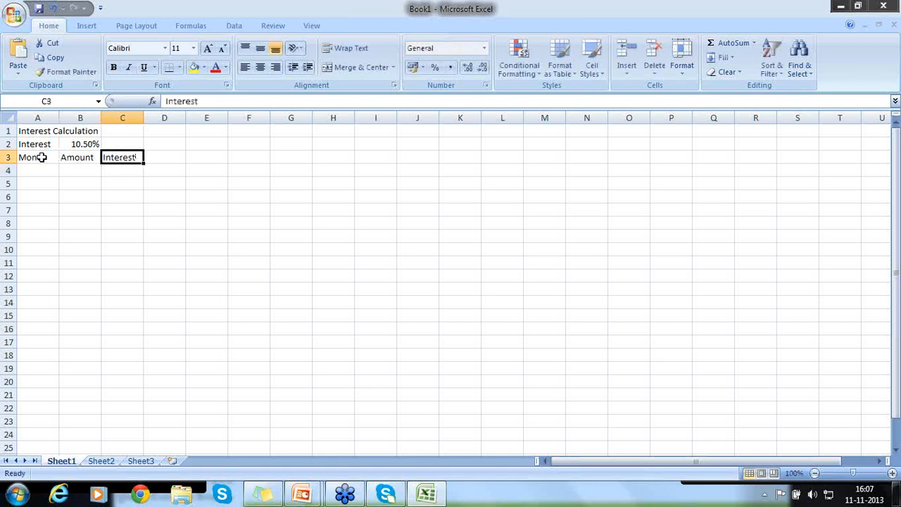
pyautogui.press('Right')
pyautogui.write('Total')
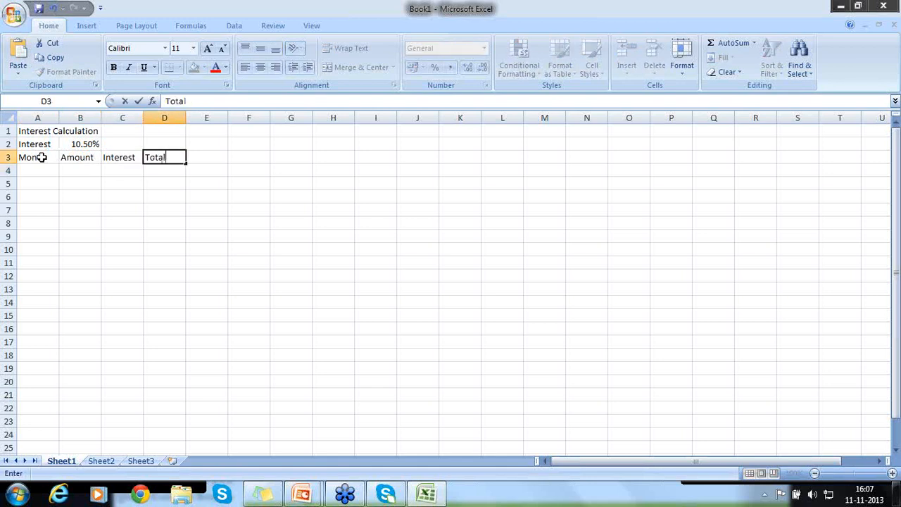
pyautogui.press('Return')
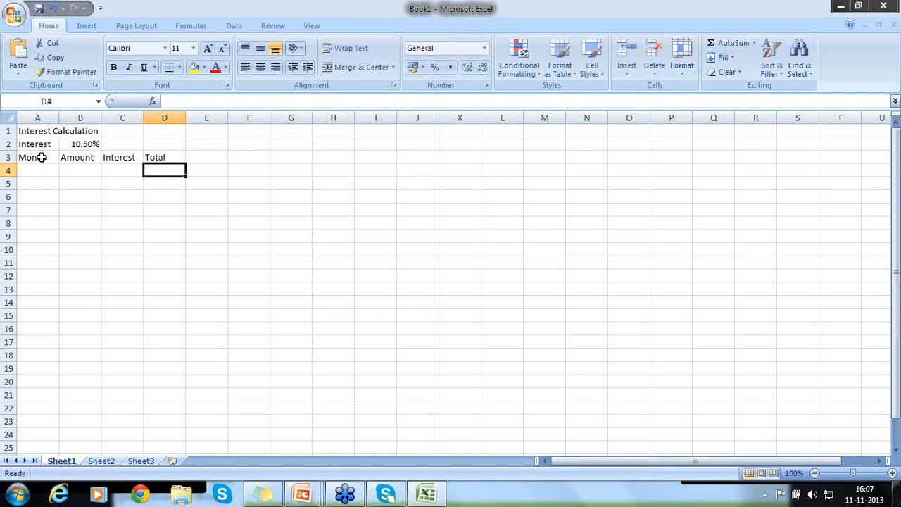
# - Enter the first two months, Apr-2013 and May-2013, in cells A4 and A5
pyautogui.press('Left')
pyautogui.press('Left')
pyautogui.press('Left')
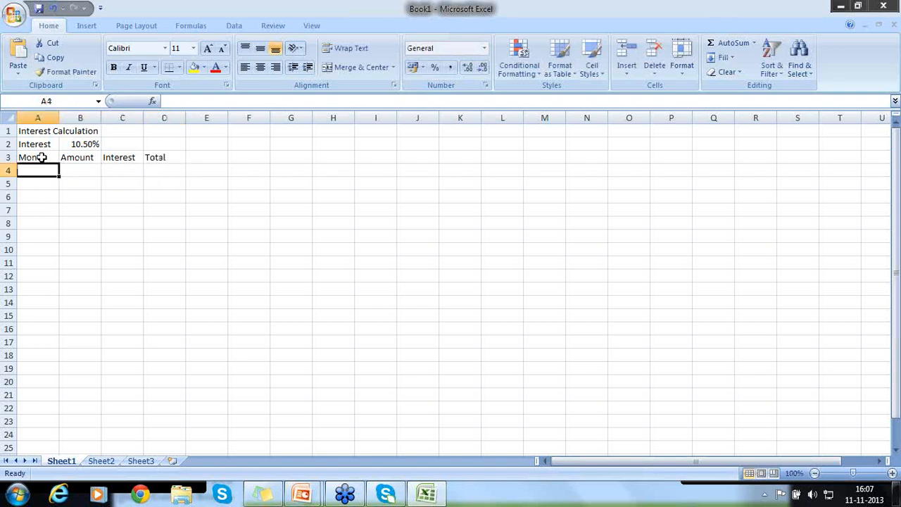
pyautogui.write('Apr')
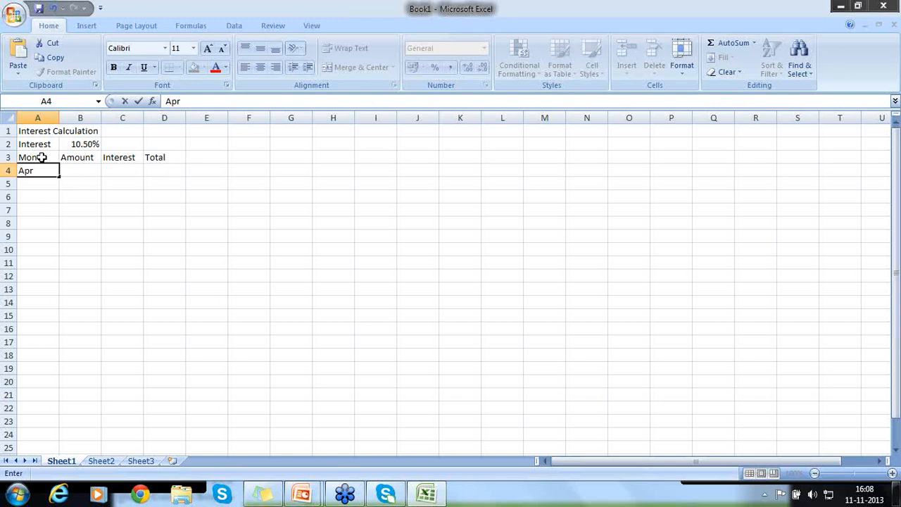
pyautogui.write('-2013')
pyautogui.press('Return')
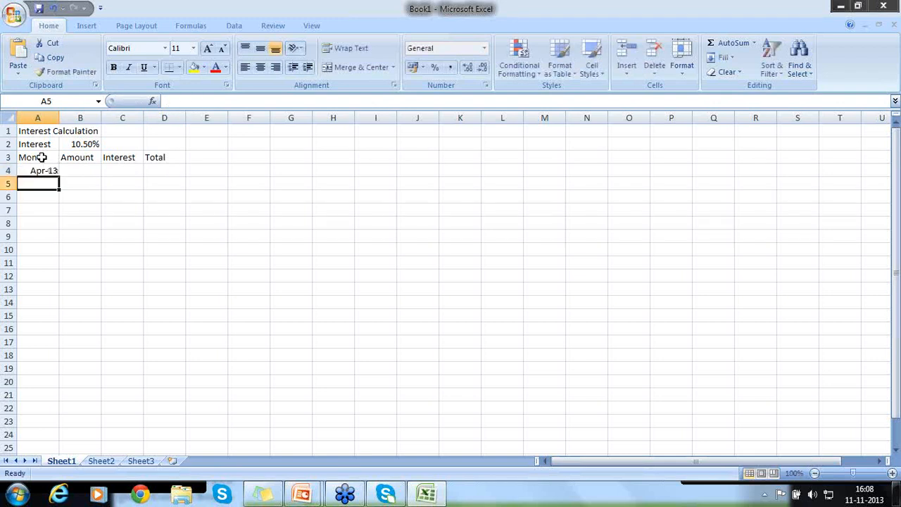
pyautogui.write('May')
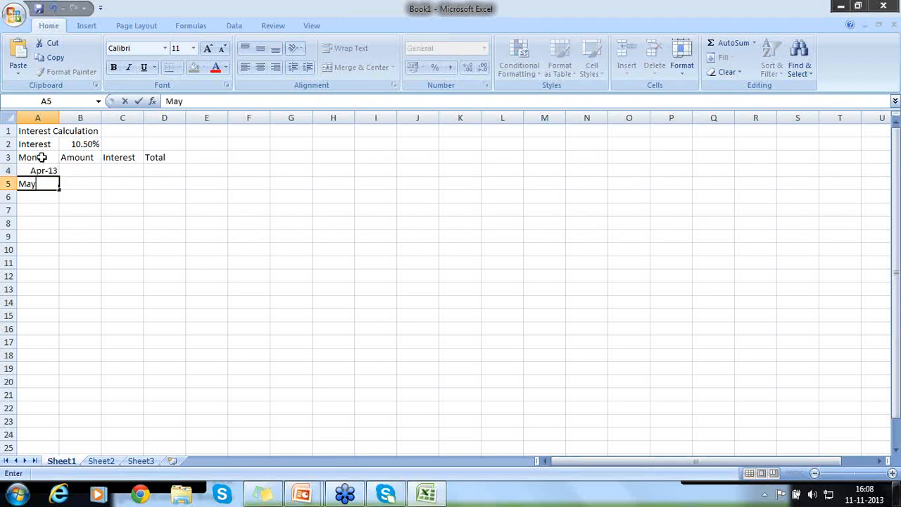
pyautogui.write('-2013')
pyautogui.press('Return')
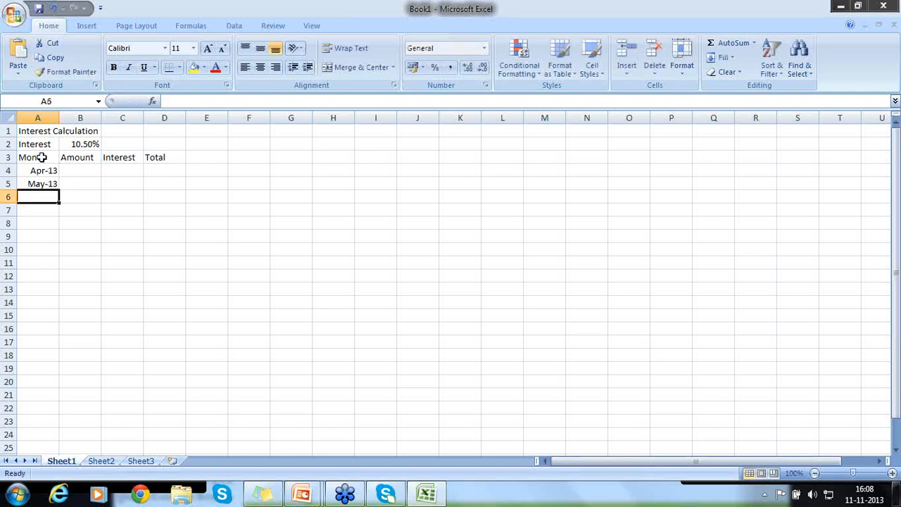
pyautogui.click(100, 331)
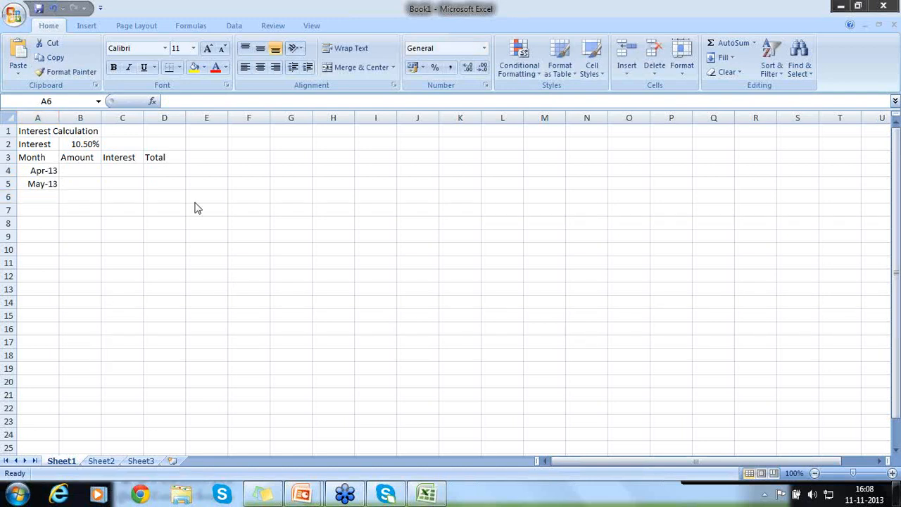
# - Extend the month series from A4:A5 down to Mar-14 in cell A15
pyautogui.click(38, 197)
pyautogui.click(41, 172)
pyautogui.click(41, 171)
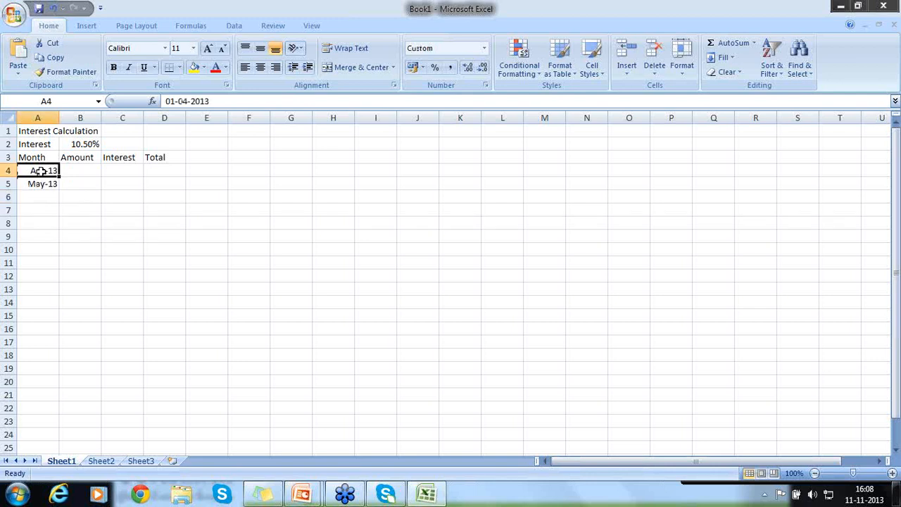
pyautogui.moveTo(41, 170); pyautogui.dragTo(41, 183)
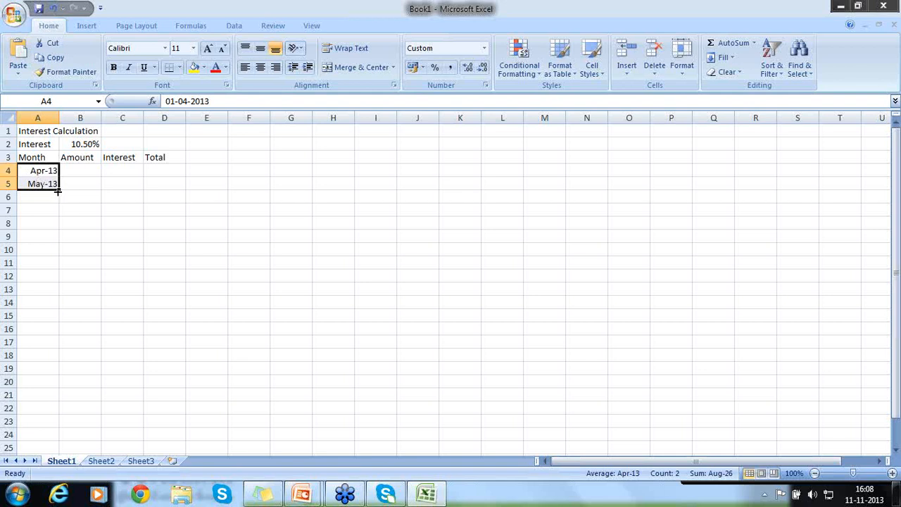
pyautogui.click(58, 192)
pyautogui.moveTo(59, 187); pyautogui.dragTo(60, 320)
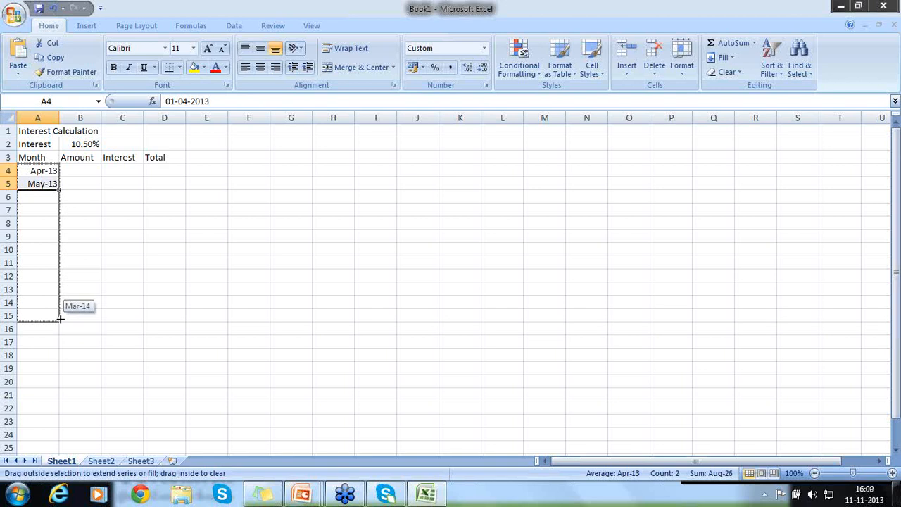
pyautogui.moveTo(61, 319); pyautogui.dragTo(61, 319)
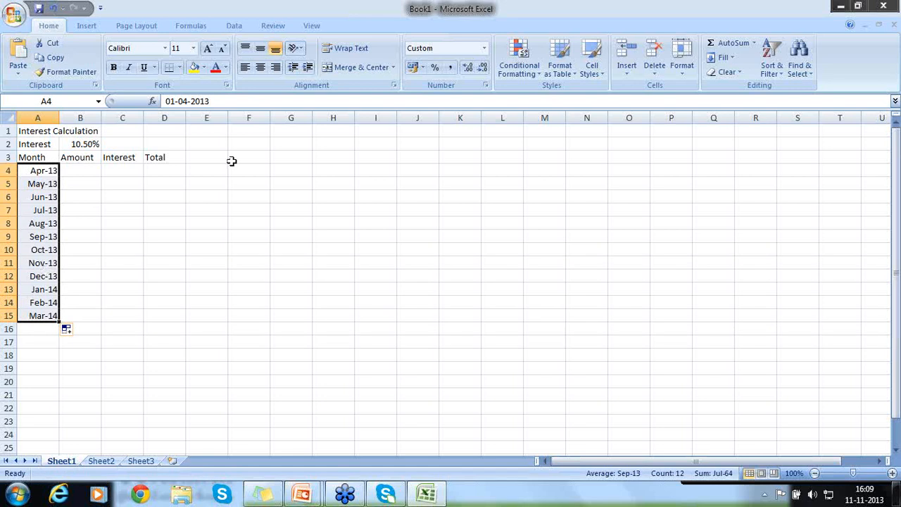
# - Enter the sample numbers 2, 4, 6, 8 and 10 in cells H4 to H8
pyautogui.click(328, 166)
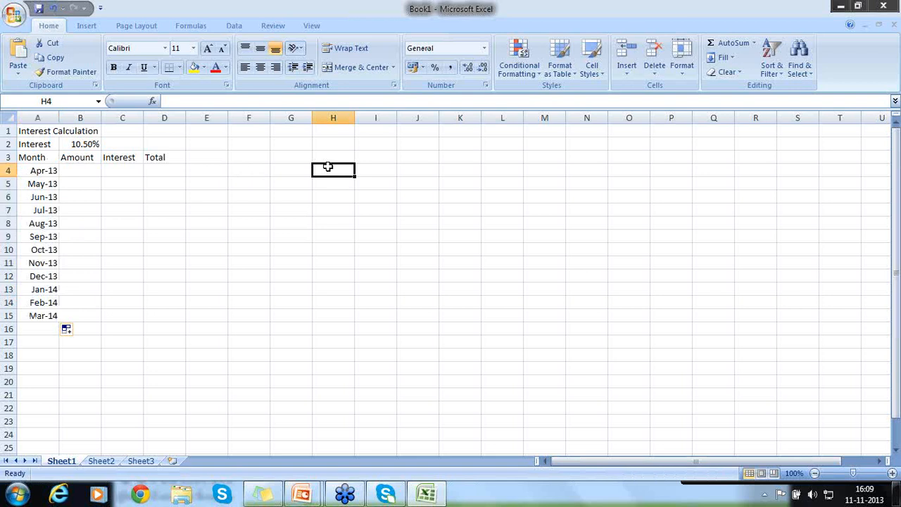
pyautogui.write('2')
pyautogui.press('Return')
pyautogui.write('4')
pyautogui.press('Return')
pyautogui.write('6')
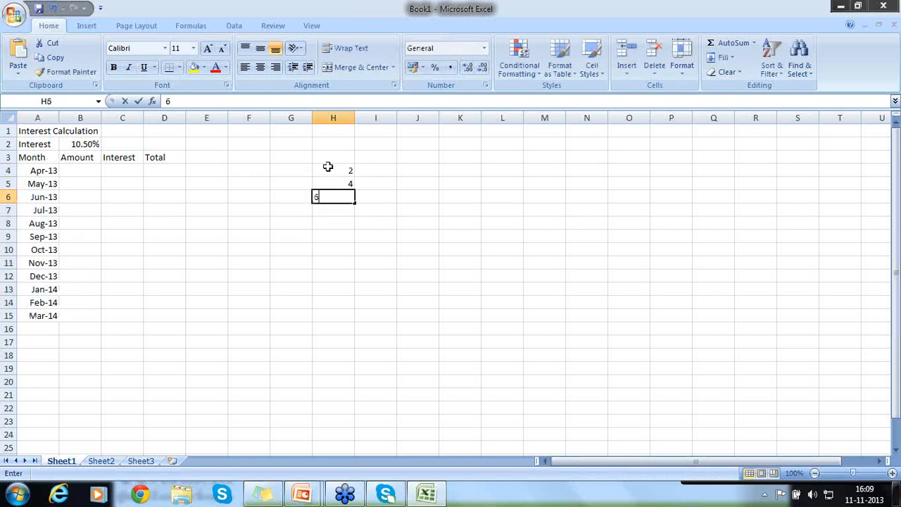
pyautogui.press('Return')
pyautogui.write('8')
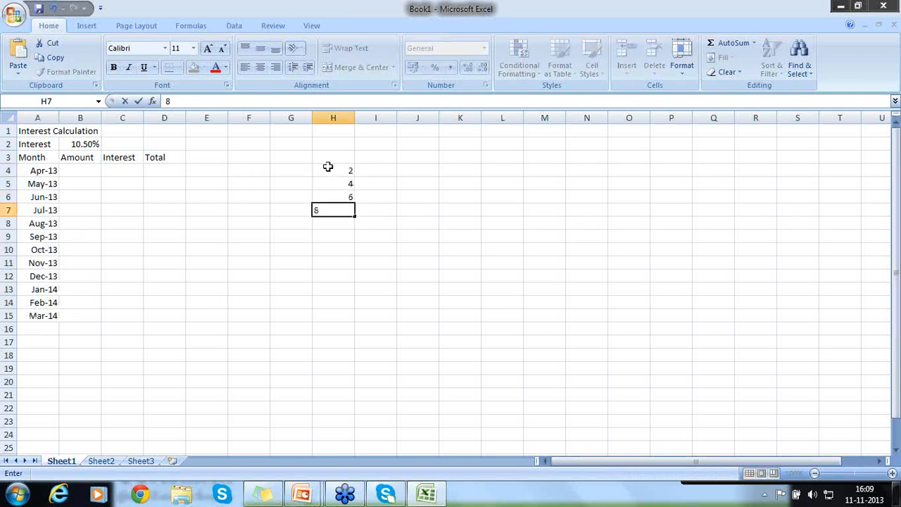
pyautogui.press('Return')
pyautogui.write('10')
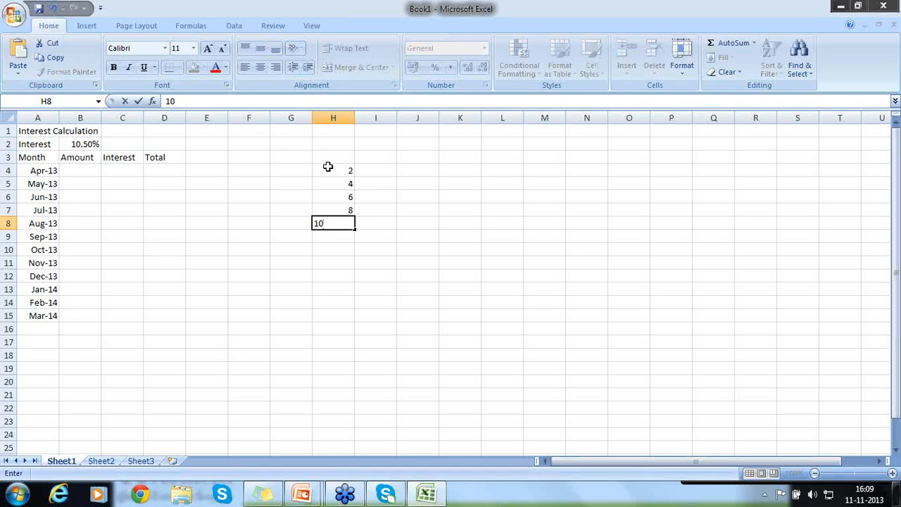
# - Extend the even-number series from H4:H8 down to 24 in cell H15
pyautogui.click(327, 167)
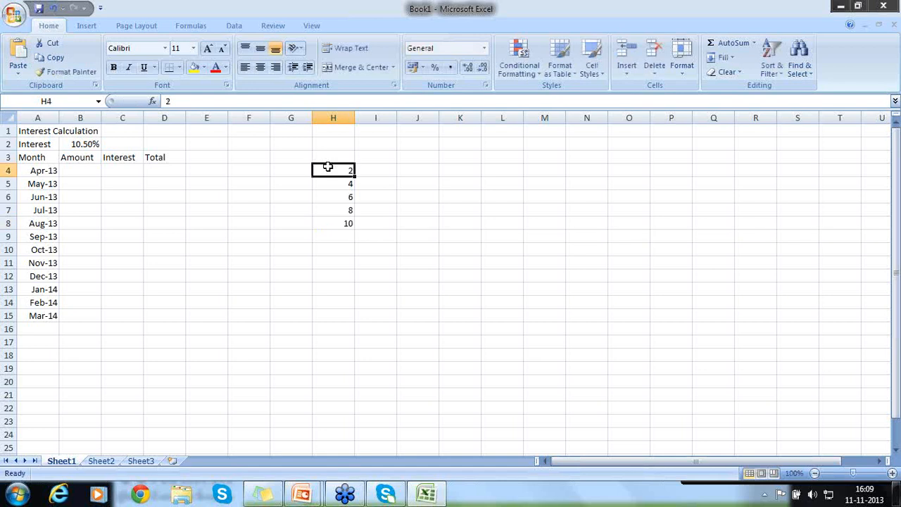
pyautogui.moveTo(328, 167); pyautogui.dragTo(327, 220)
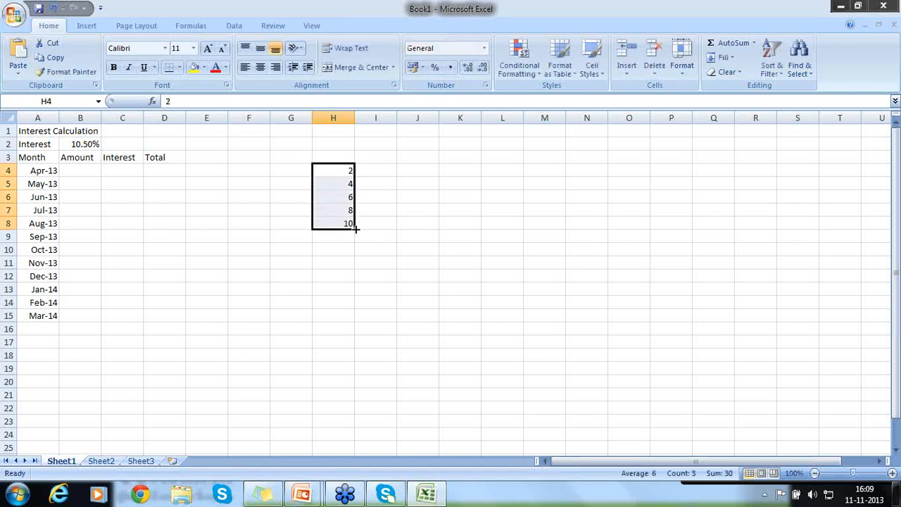
pyautogui.moveTo(356, 228); pyautogui.dragTo(349, 317)
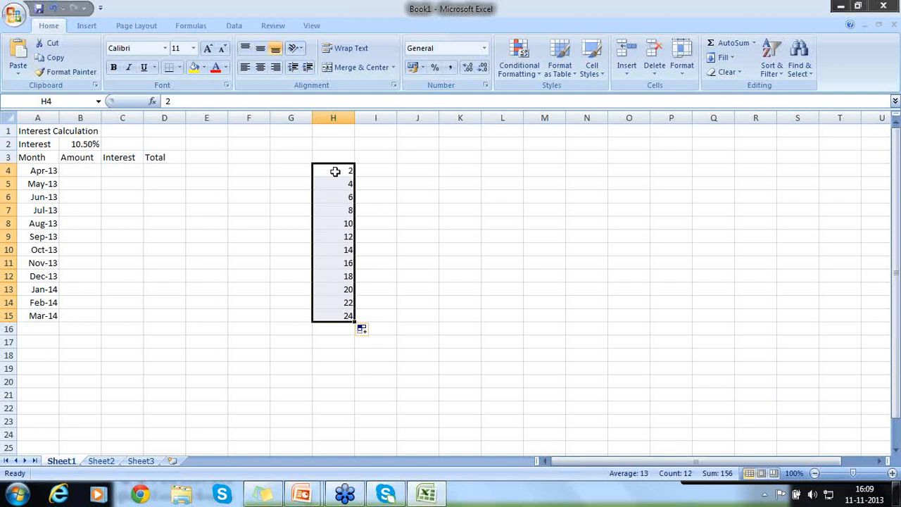
# - Delete the sample number series from cells H4 to H15
pyautogui.press('Delete')
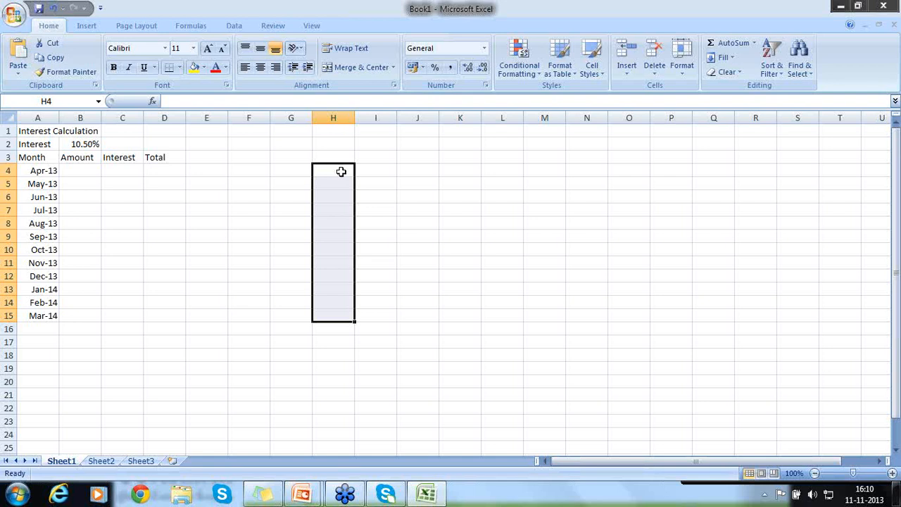
pyautogui.click(739, 126)
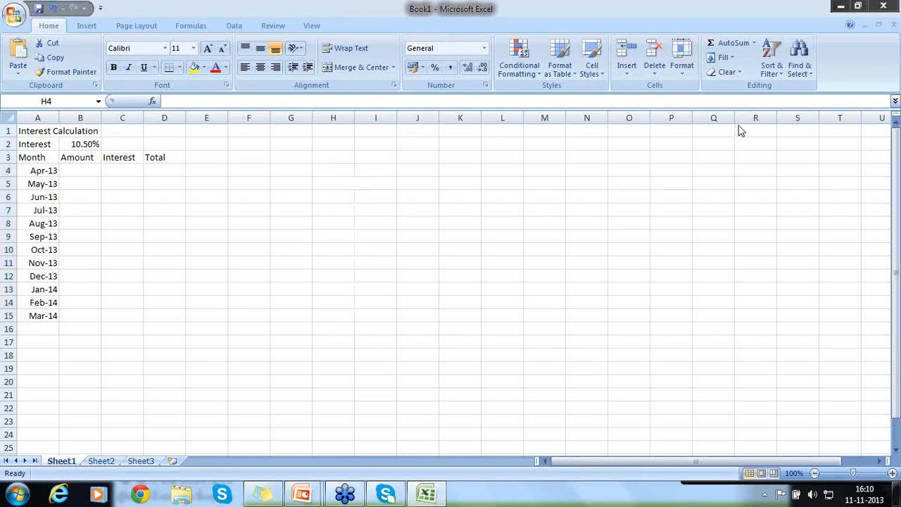
# - Enter the sample numbers 2, 4, 8 and 16 in cells H4 to H7
pyautogui.click(744, 122)
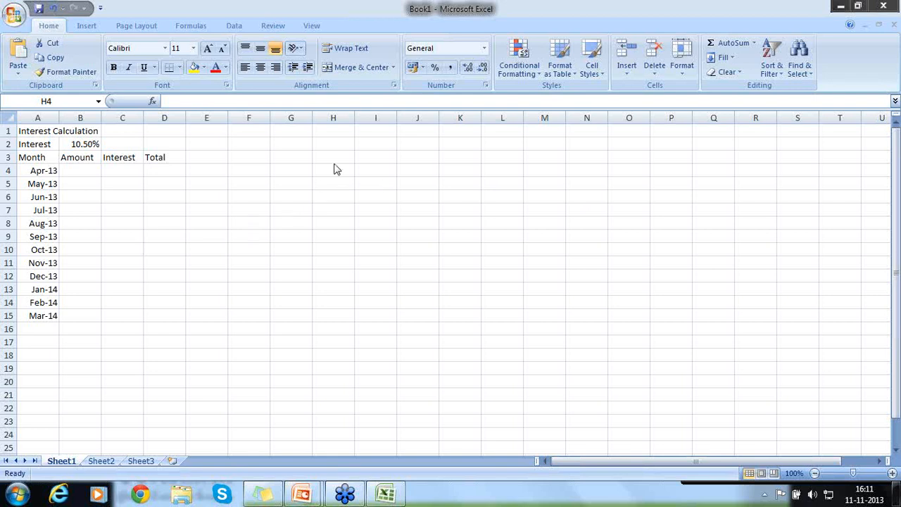
pyautogui.moveTo(334, 171); pyautogui.dragTo(334, 316)
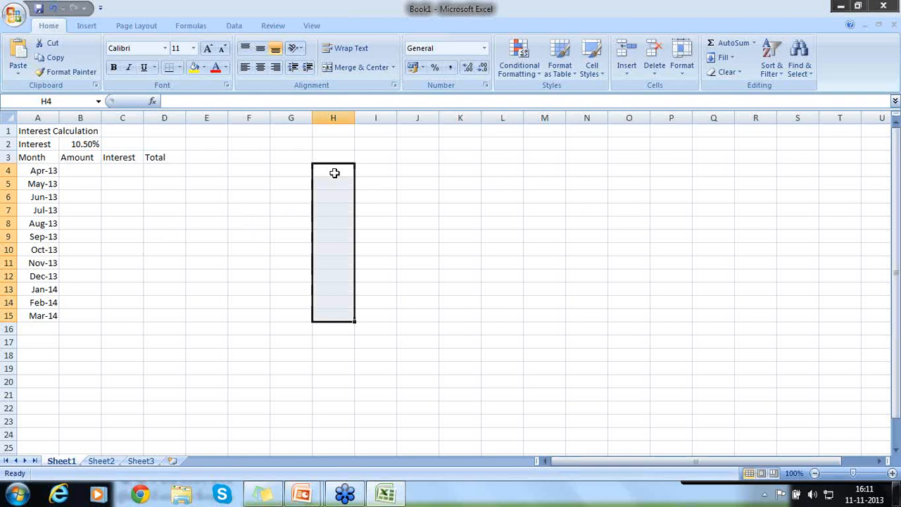
pyautogui.click(335, 173)
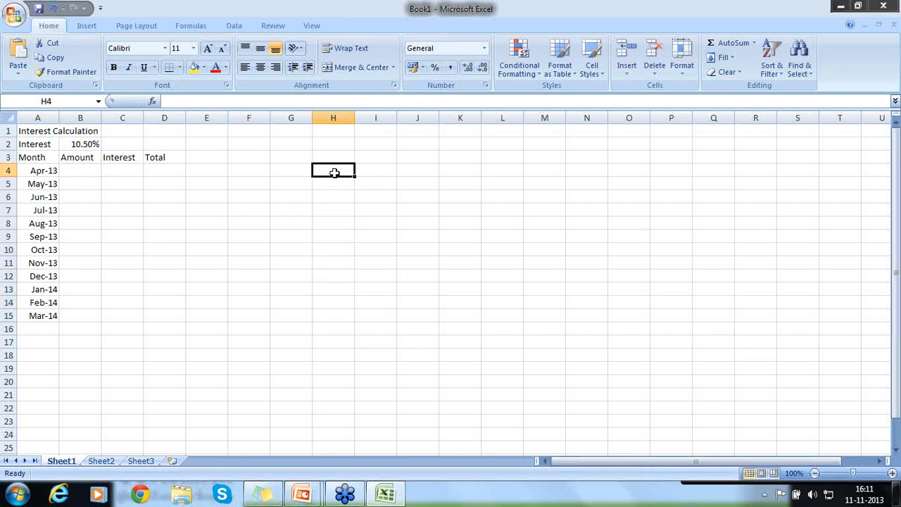
pyautogui.write('2')
pyautogui.press('Return')
pyautogui.write('4')
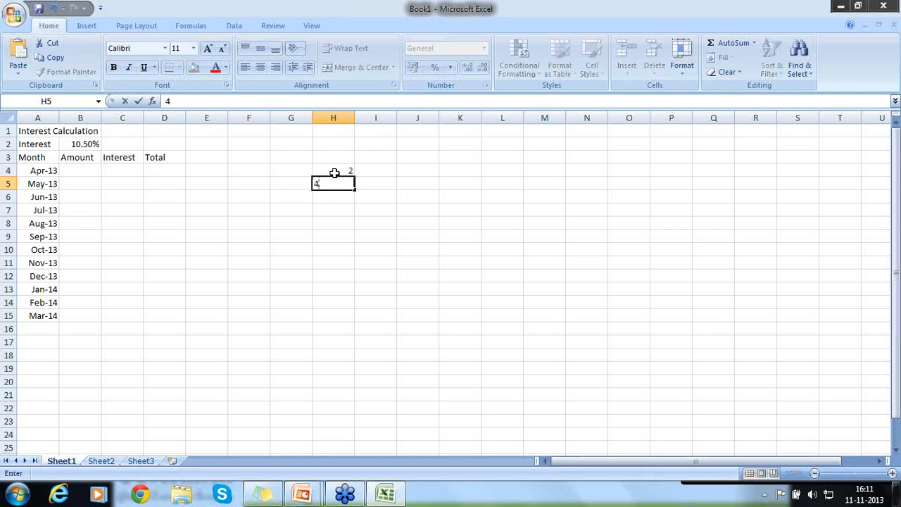
pyautogui.press('Return')
pyautogui.write('8')
pyautogui.press('Return')
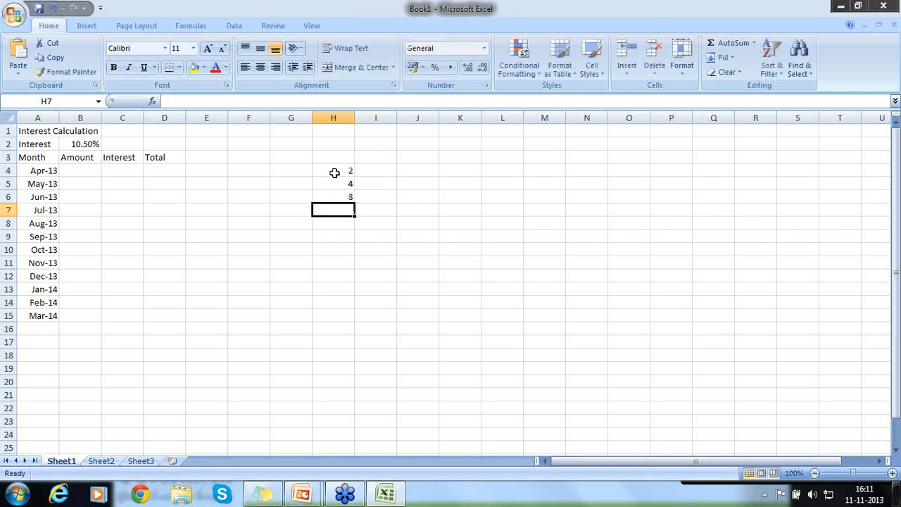
pyautogui.write('16')
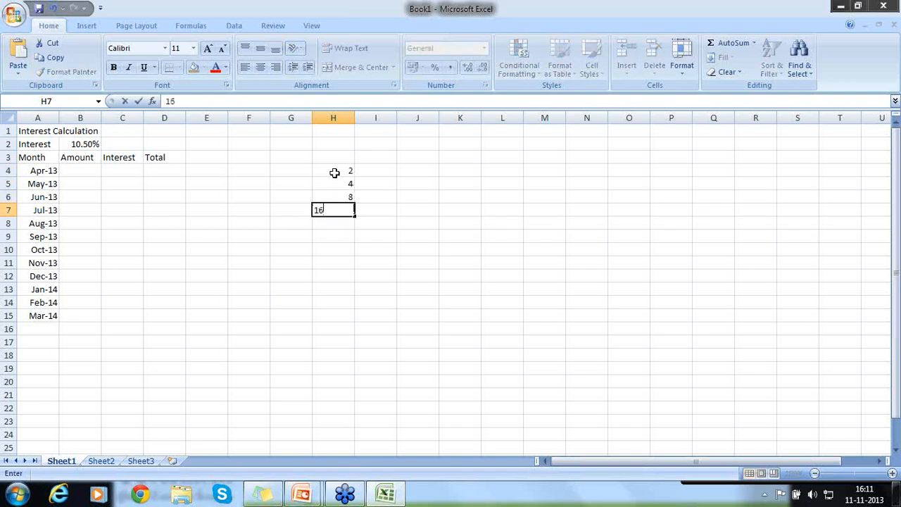
pyautogui.press('Return')
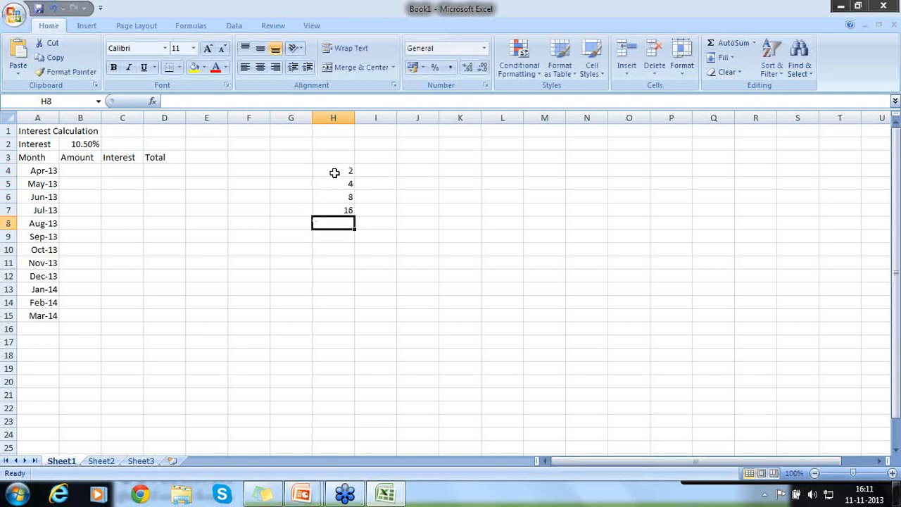
# - Extend the doubling sample series from H4:H7 down to cell H9 with the fill handle
pyautogui.click(335, 173)
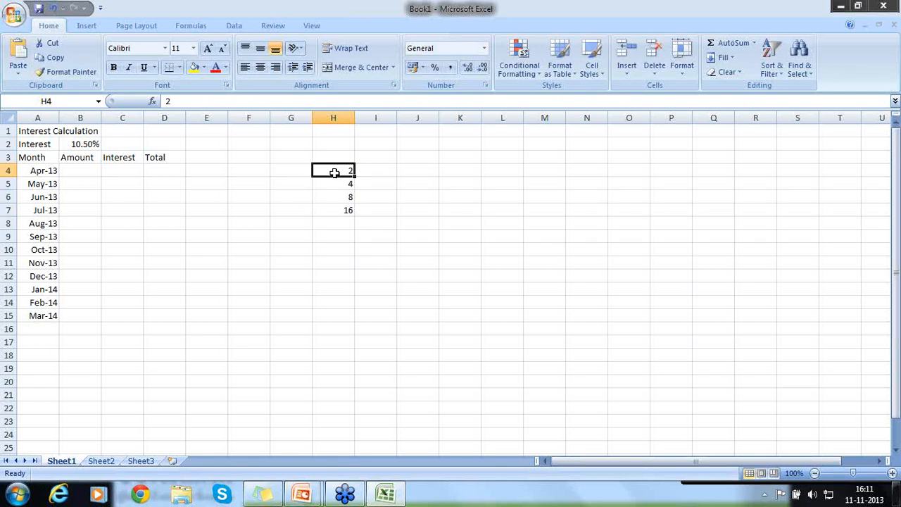
pyautogui.hotkey('shift', 'Down')
pyautogui.hotkey('shift', 'Down')
pyautogui.hotkey('shift', 'Down')
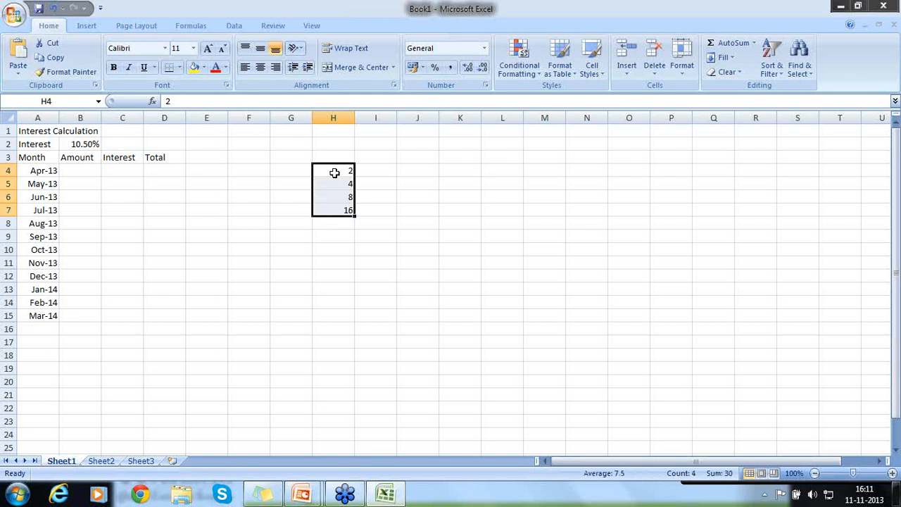
pyautogui.moveTo(356, 215); pyautogui.dragTo(357, 228)
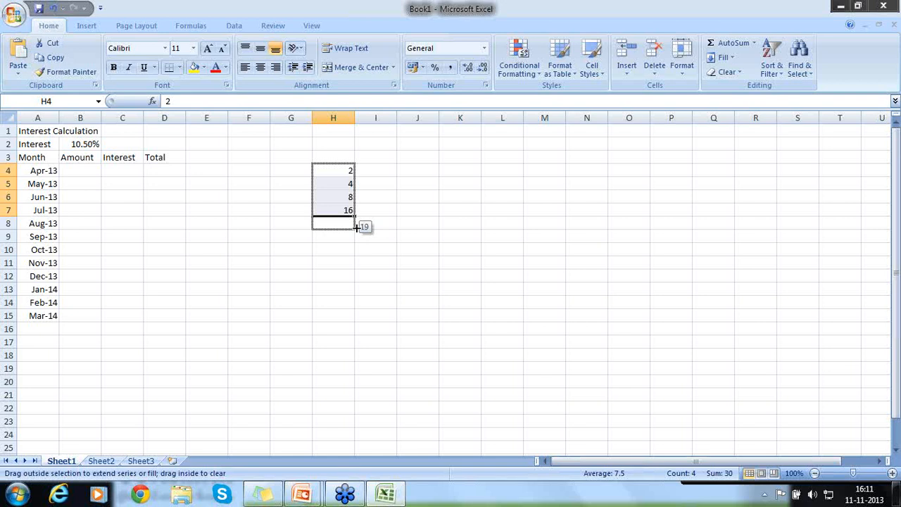
pyautogui.moveTo(357, 227); pyautogui.dragTo(357, 228)
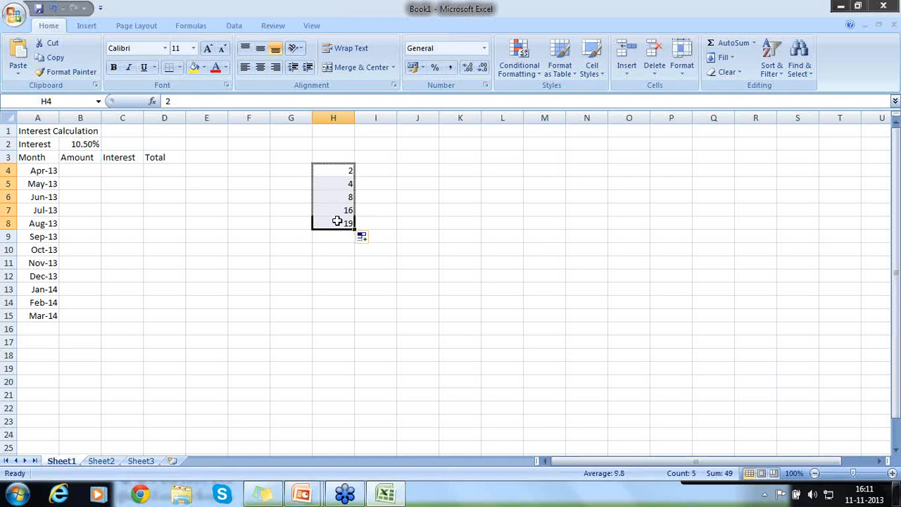
pyautogui.moveTo(342, 171); pyautogui.dragTo(356, 242)
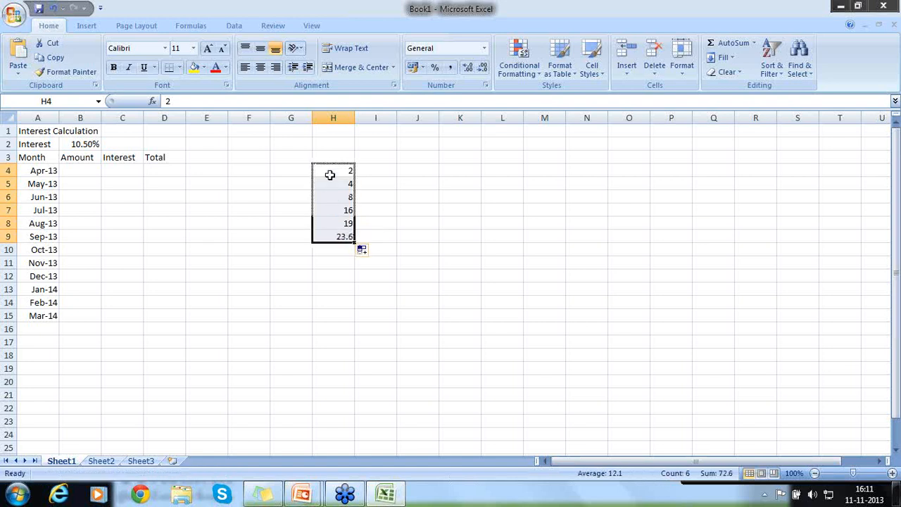
# - Clear the doubling sample series and its filled values from cells H4 to H10
pyautogui.moveTo(329, 173); pyautogui.dragTo(334, 244)
pyautogui.press('Delete')
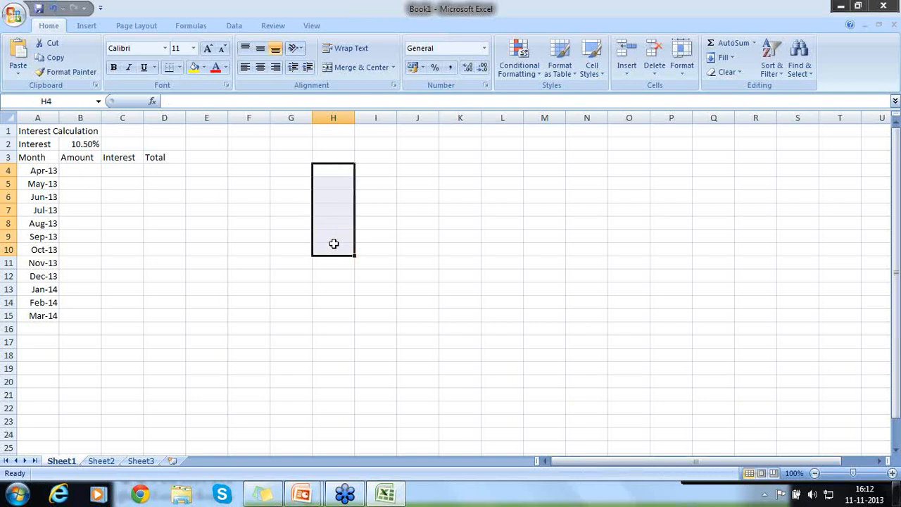
pyautogui.click(343, 172)
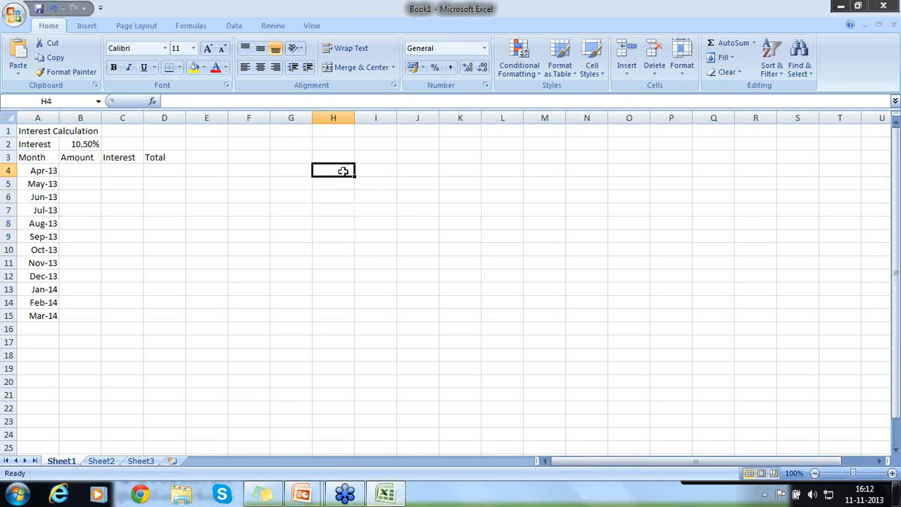
# - Enter 1000 as the Apr-13 amount in cell B4
pyautogui.press('Left')
pyautogui.press('Left')
pyautogui.press('Left')
pyautogui.press('Left')
pyautogui.press('Left')
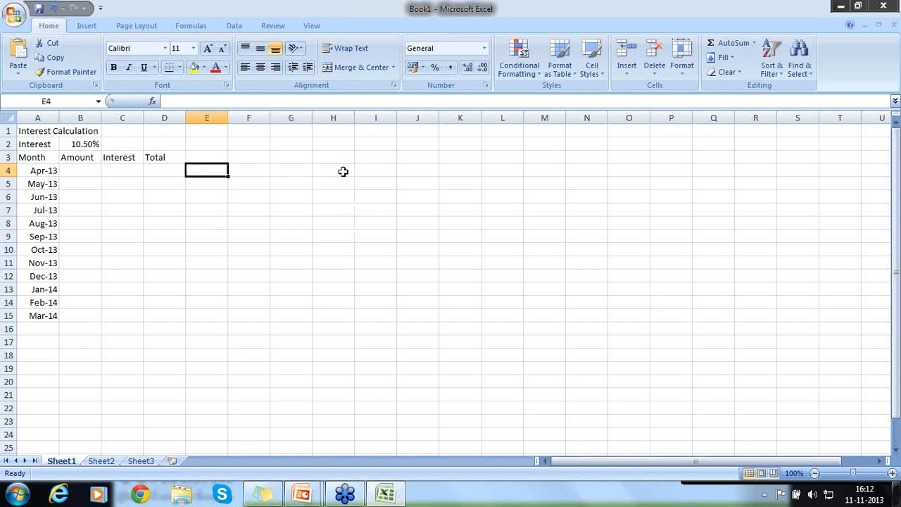
pyautogui.press('Left')
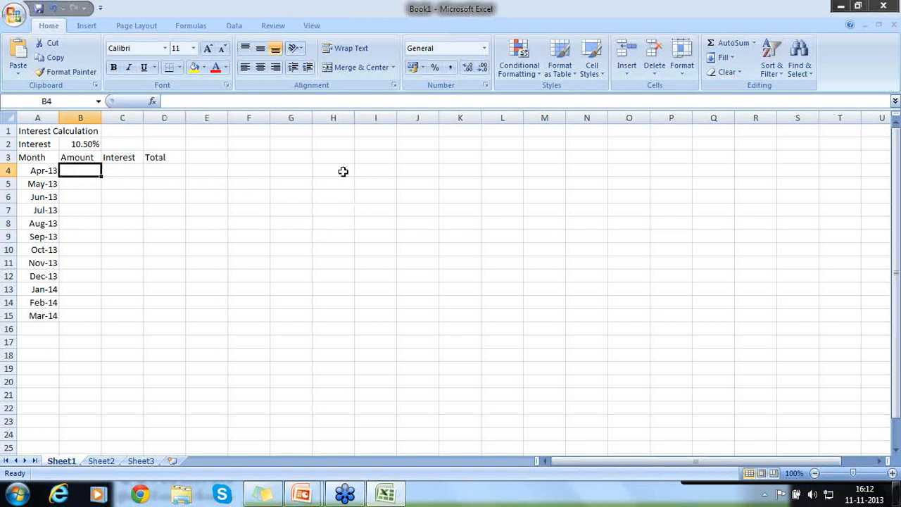
pyautogui.write('1')
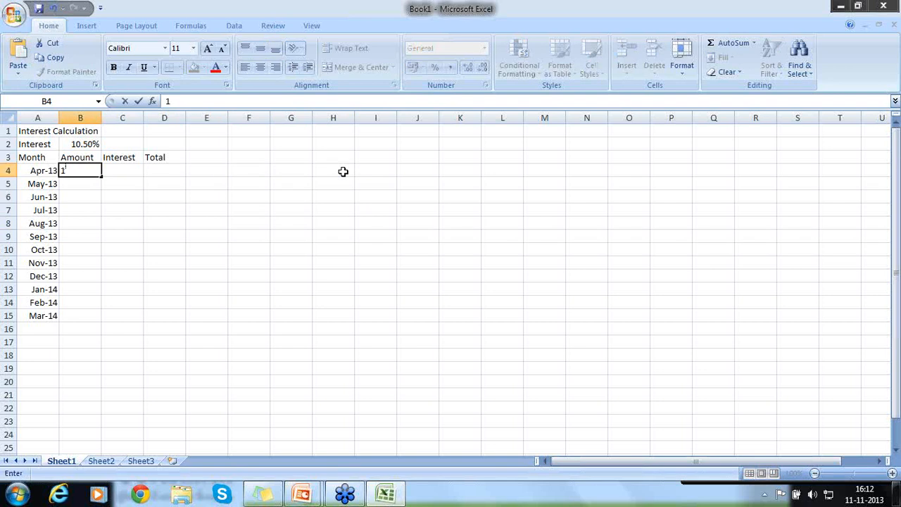
pyautogui.write('000')
pyautogui.press('Return')
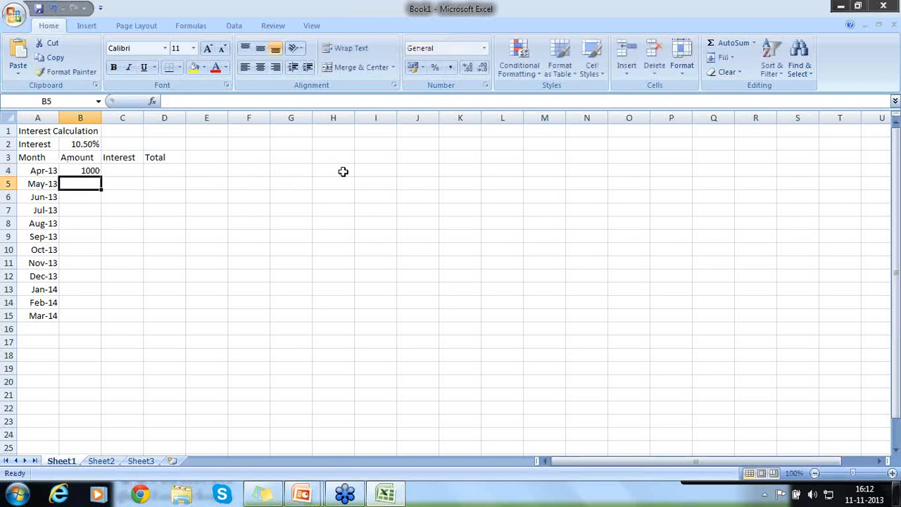
# - Calculate the monthly interest rate in cell C2 with the formula =B2/12
pyautogui.click(86, 144)
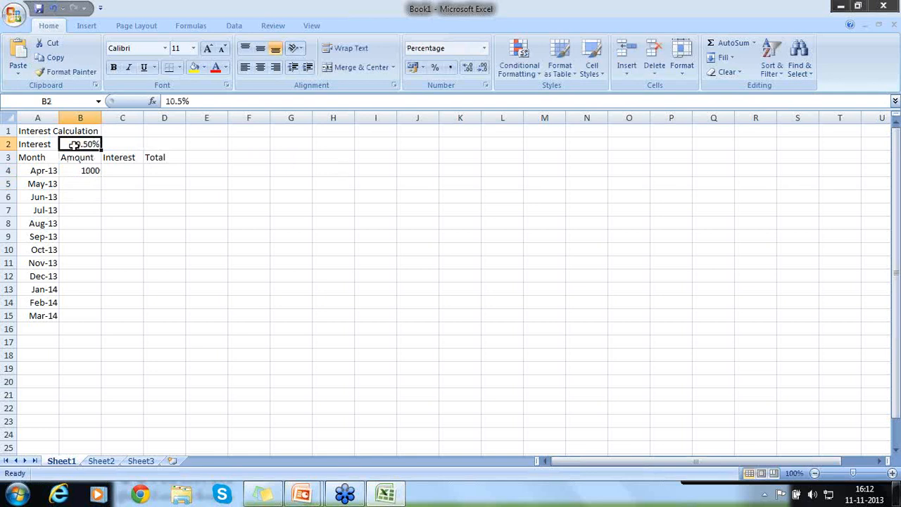
pyautogui.click(137, 144)
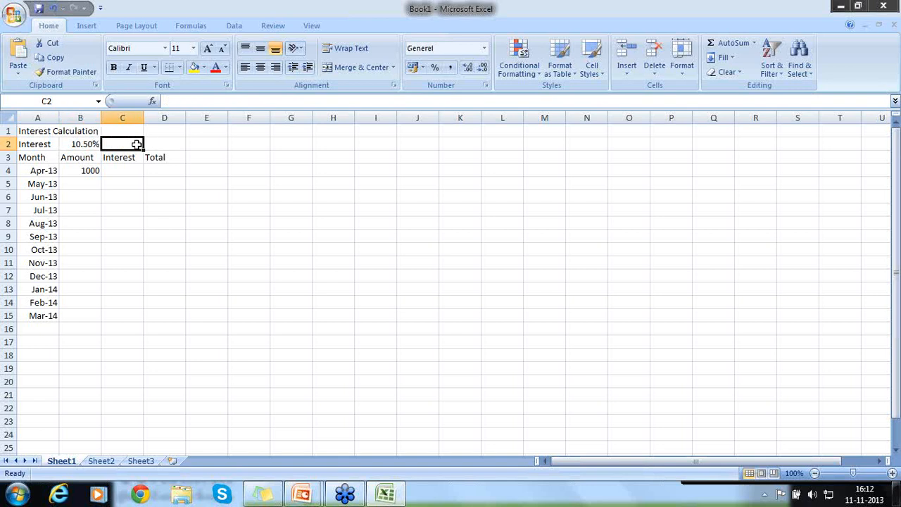
pyautogui.write('=')
pyautogui.press('Left')
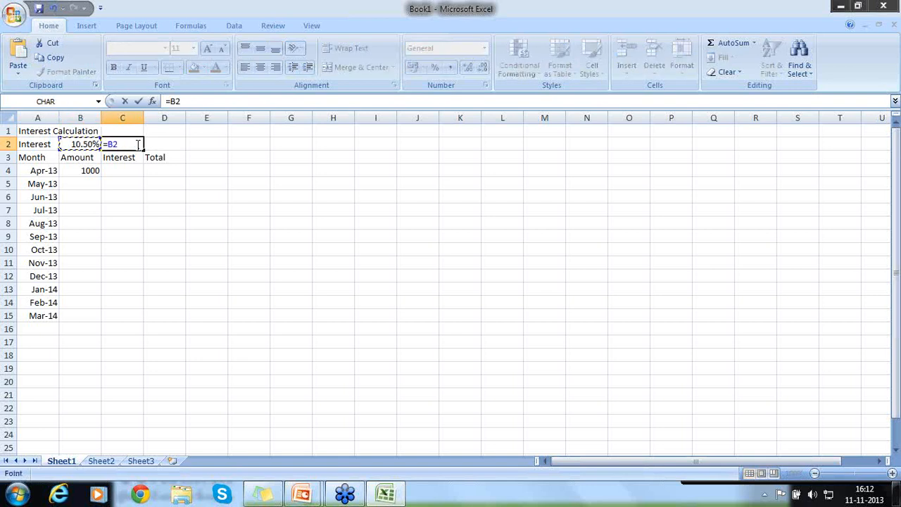
pyautogui.write('/12')
pyautogui.press('Return')
pyautogui.click(137, 145)
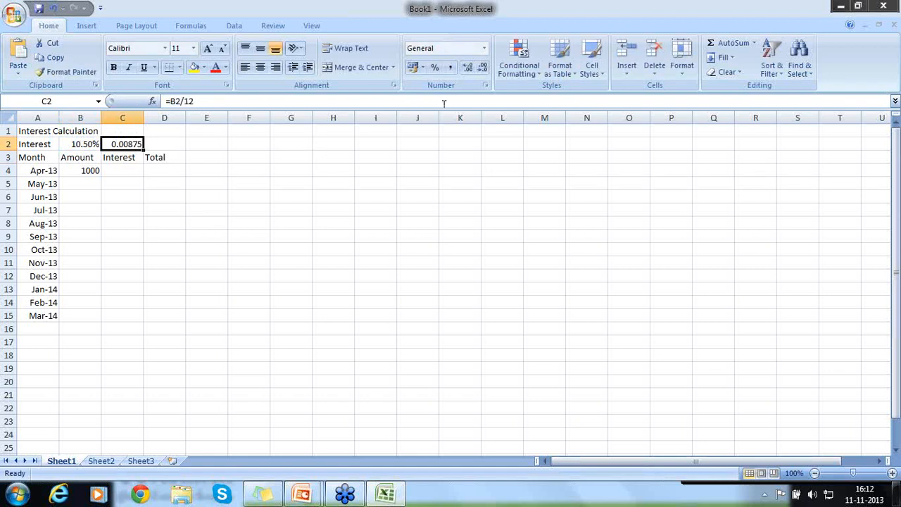
# - Format the monthly rate in cell C2 as a percentage with two decimal places
pyautogui.click(435, 69)
pyautogui.click(293, 241)
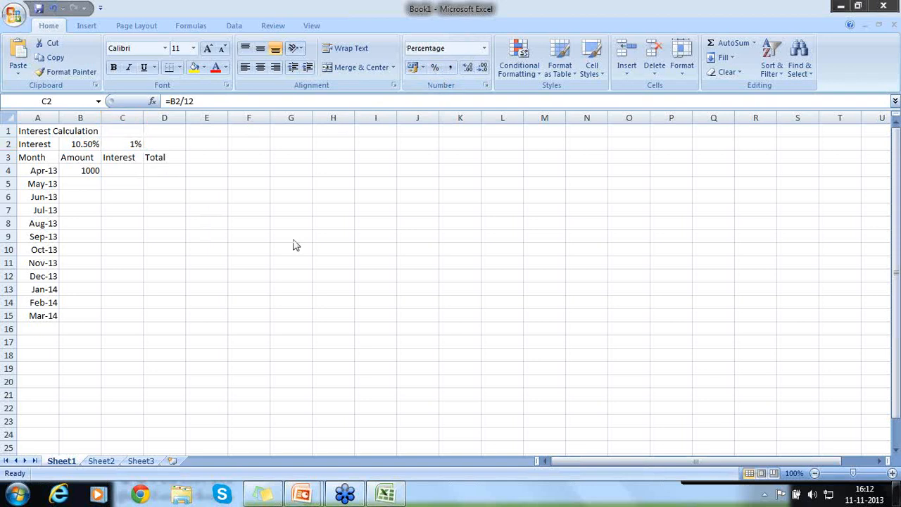
pyautogui.click(482, 70)
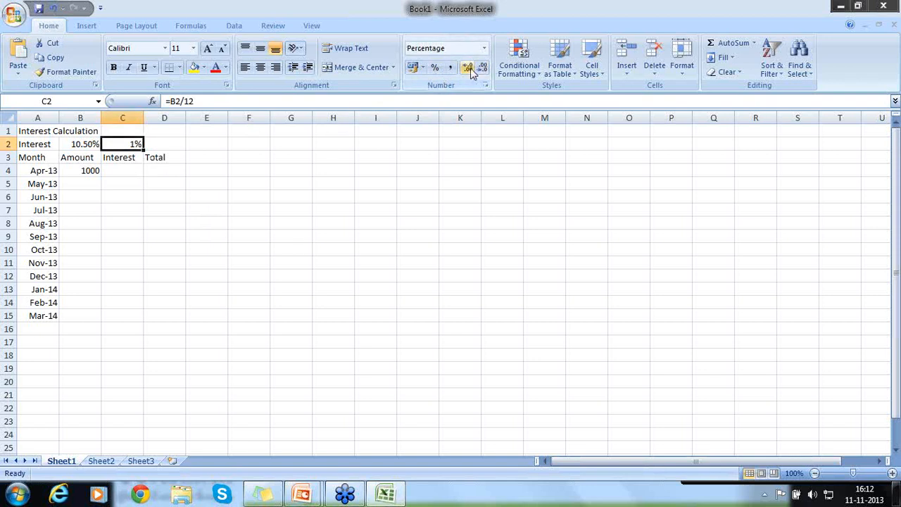
pyautogui.click(468, 68)
pyautogui.click(468, 68)
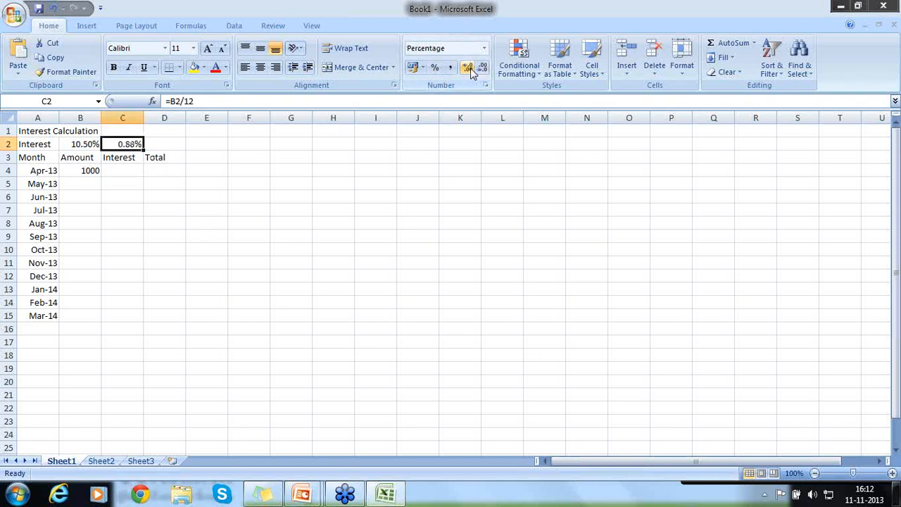
pyautogui.click(241, 171)
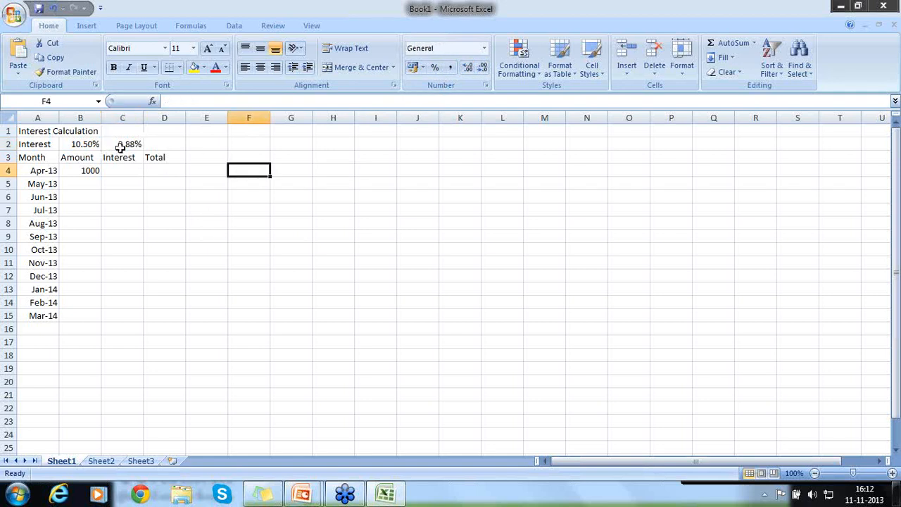
# - Copy the 1000 amount from cell B4 to the remaining months in cells B5 to B15
pyautogui.click(81, 173)
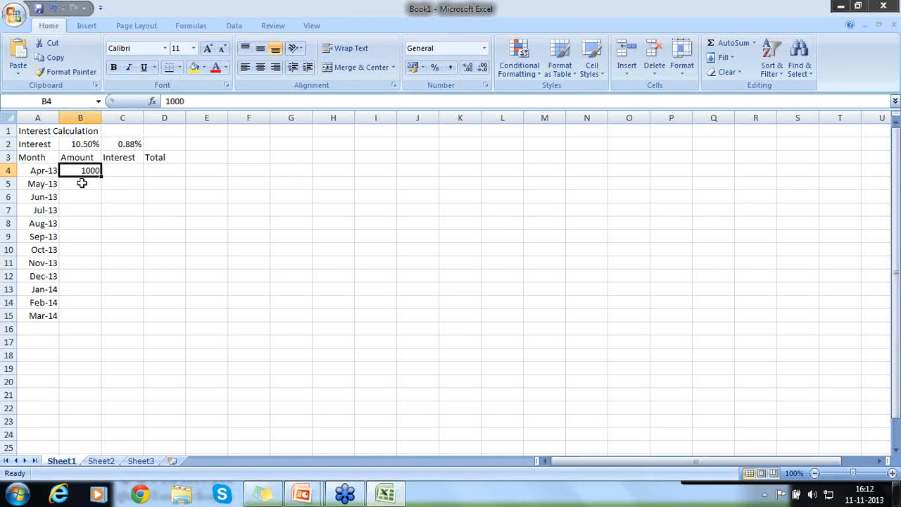
pyautogui.click(81, 182)
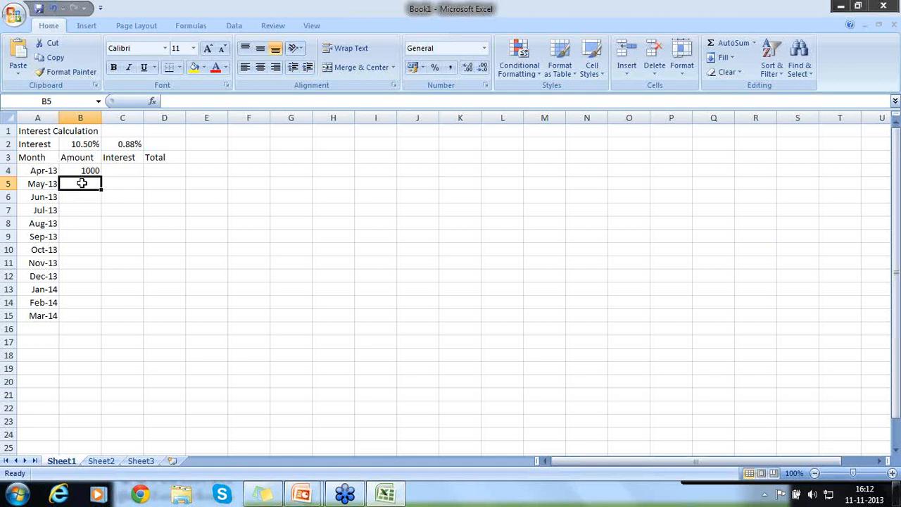
pyautogui.press('Up')
pyautogui.hotkey('ctrl', 'c')
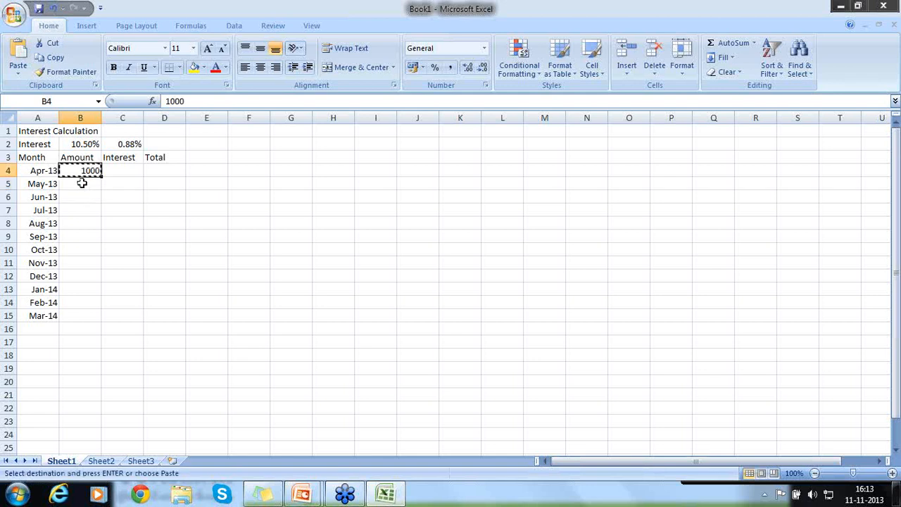
pyautogui.press('Down')
pyautogui.hotkey('shift', 'Down')
pyautogui.hotkey('shift', 'Down')
pyautogui.hotkey('shift', 'Down')
pyautogui.hotkey('shift', 'Down')
pyautogui.hotkey('shift', 'Down')
pyautogui.hotkey('shift', 'Down')
pyautogui.hotkey('shift', 'Down')
pyautogui.hotkey('shift', 'Down')
pyautogui.hotkey('shift', 'Down')
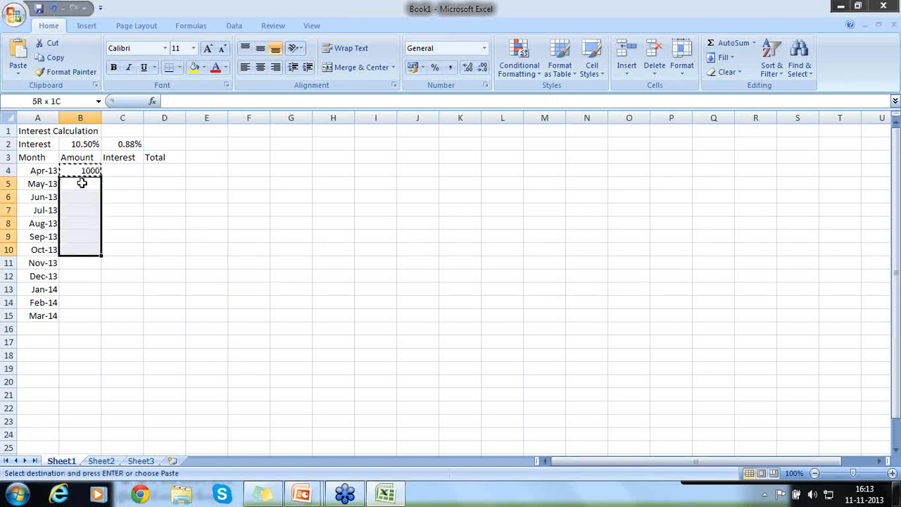
pyautogui.hotkey('shift', 'Down')
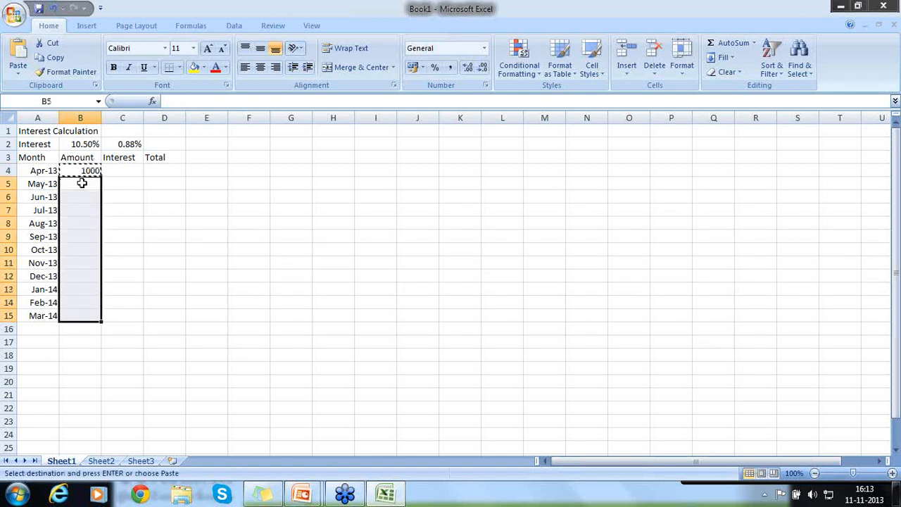
pyautogui.hotkey('ctrl', 'v')
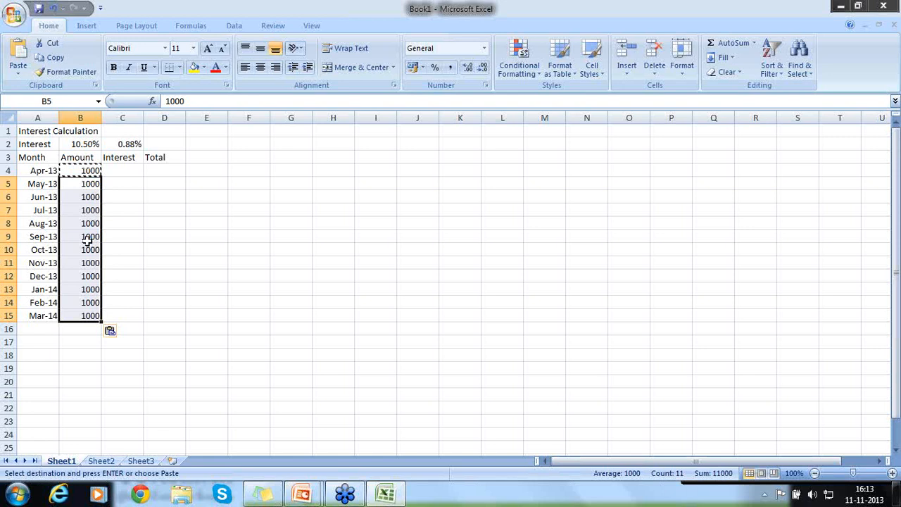
# - Calculate the Apr-13 interest in cell C4 with the formula =B4*C2
pyautogui.click(121, 168)
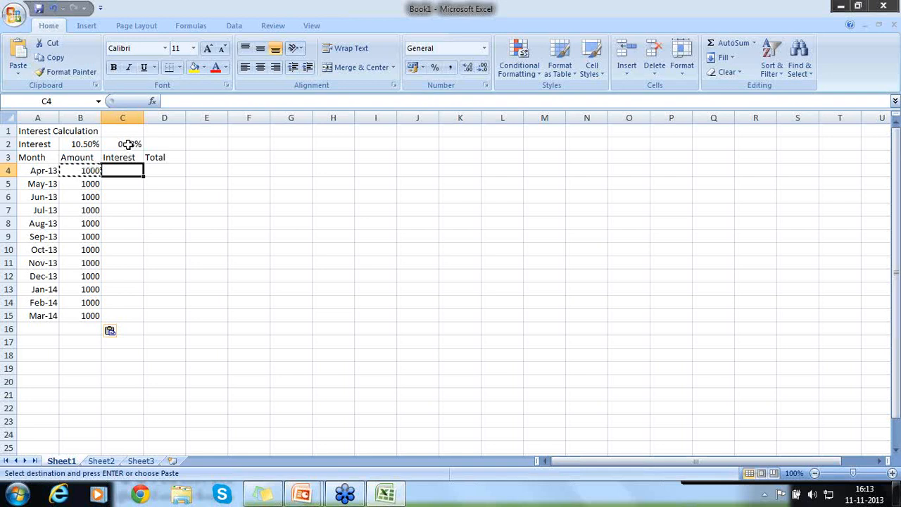
pyautogui.click(130, 145)
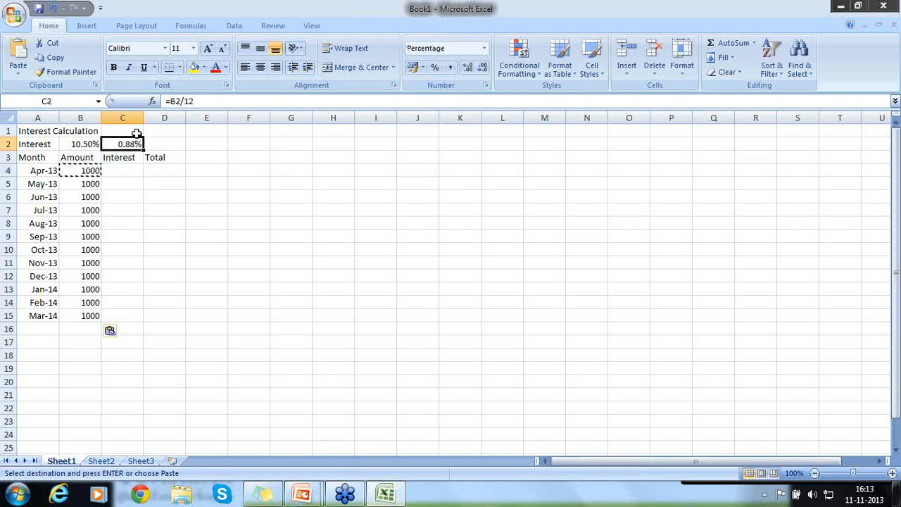
pyautogui.click(123, 173)
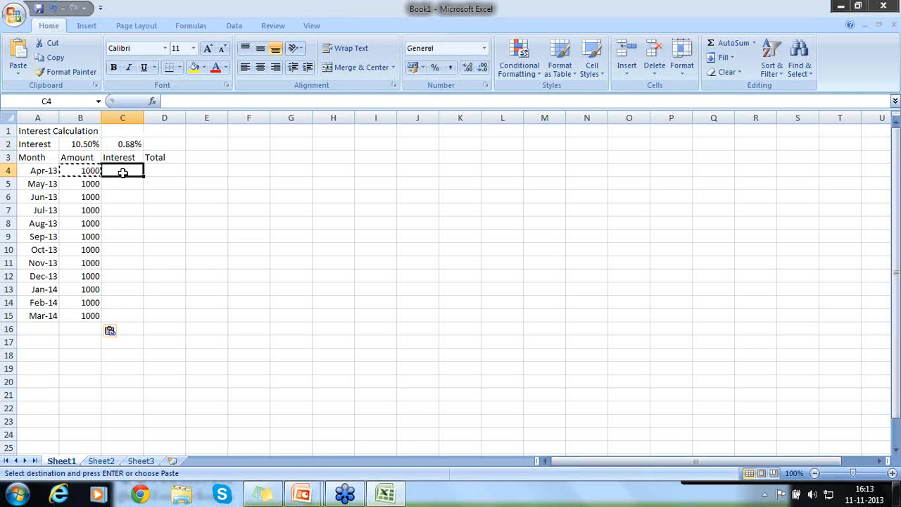
pyautogui.write('=')
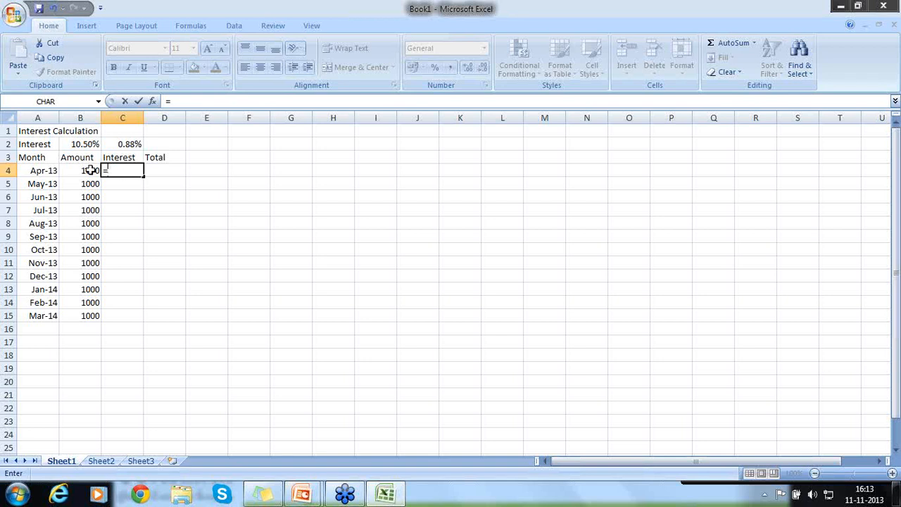
pyautogui.click(90, 171)
pyautogui.write('*')
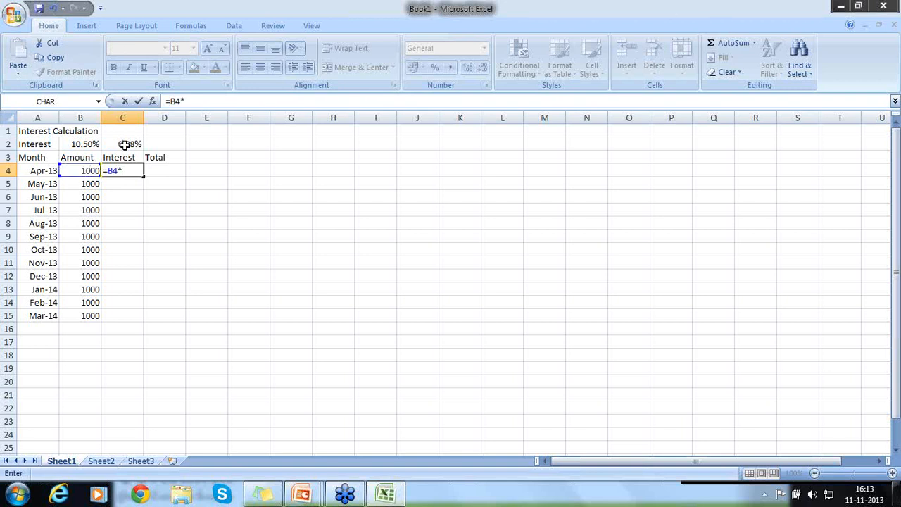
pyautogui.click(124, 144)
pyautogui.press('Return')
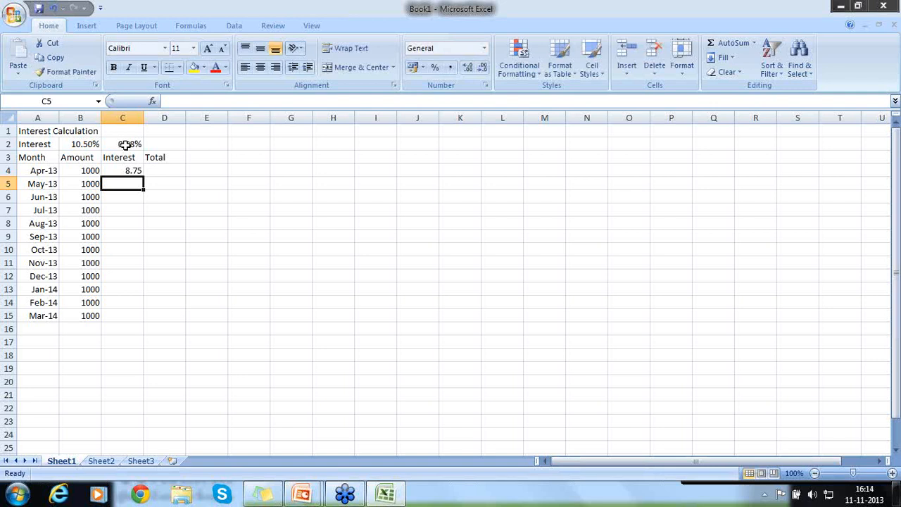
# - Copy the Apr-13 interest formula from cell C4 to the May-13 row in cell C5
pyautogui.click(518, 164)
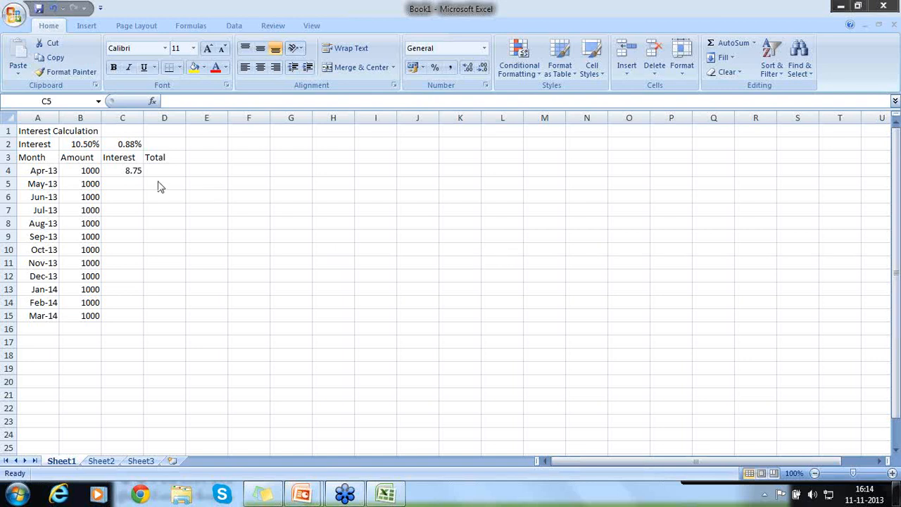
pyautogui.click(140, 182)
pyautogui.click(131, 171)
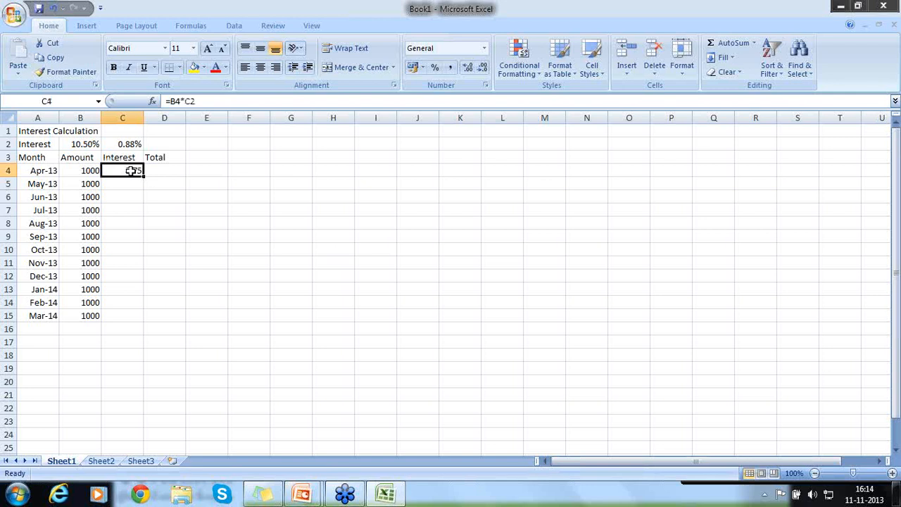
pyautogui.hotkey('ctrl', 'c')
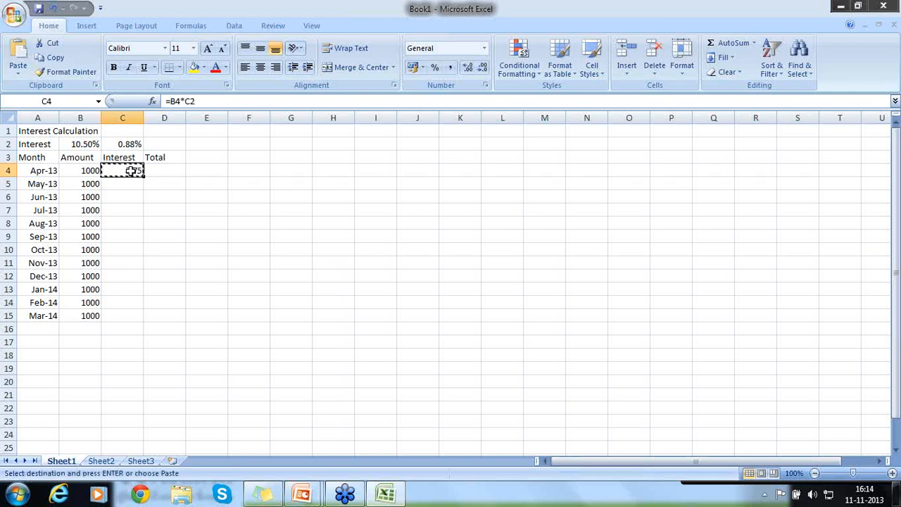
pyautogui.press('Down')
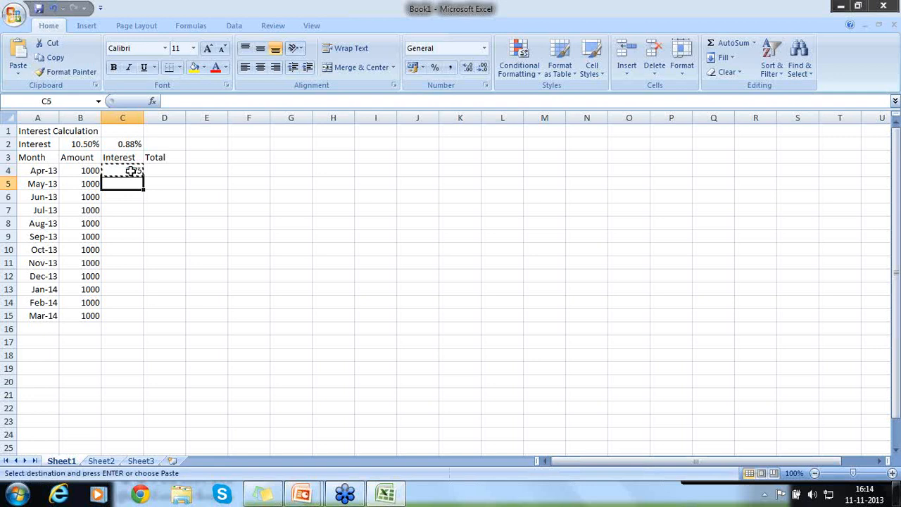
pyautogui.hotkey('ctrl', 'v')
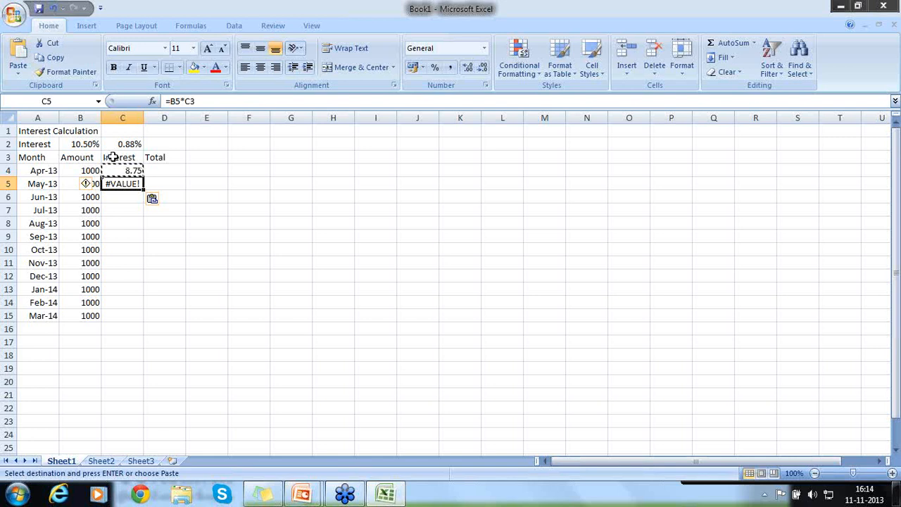
# - Correct the May-13 interest formula in cell C5 to =B5*C2 so it uses the monthly rate
pyautogui.click(134, 144)
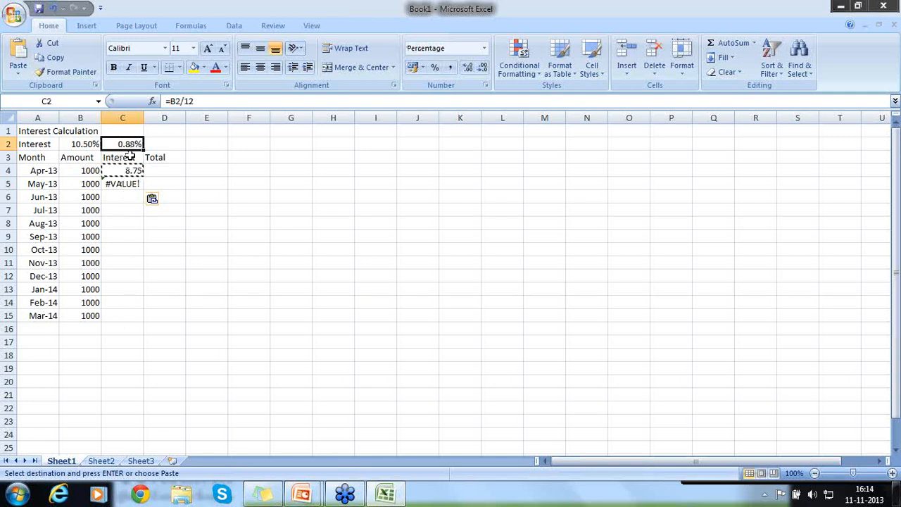
pyautogui.click(86, 171)
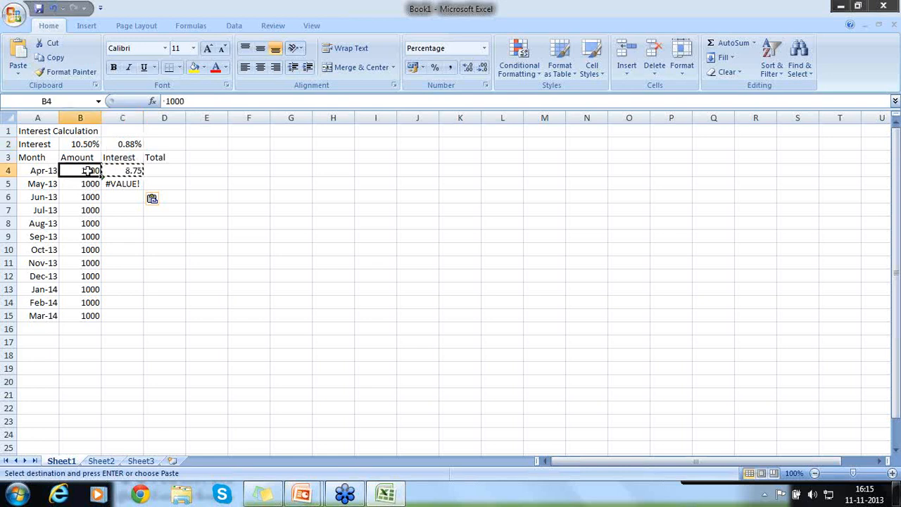
pyautogui.click(90, 185)
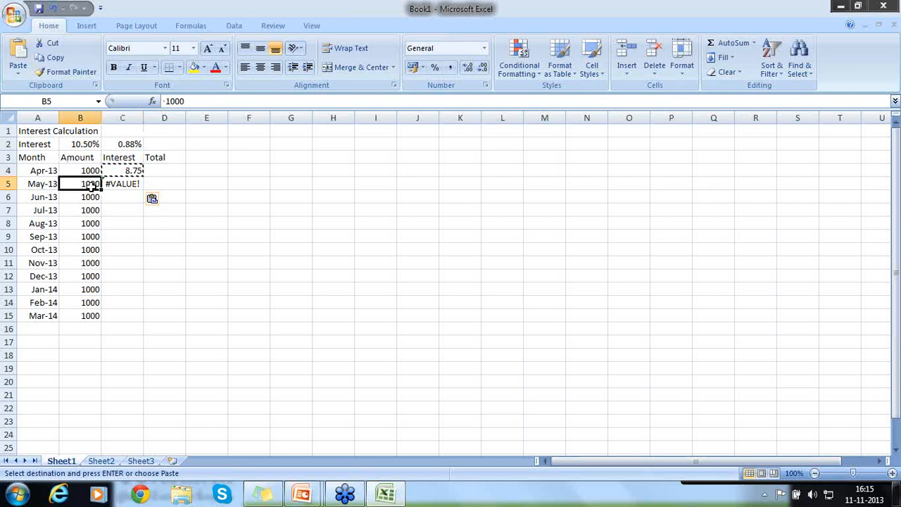
pyautogui.press('Down')
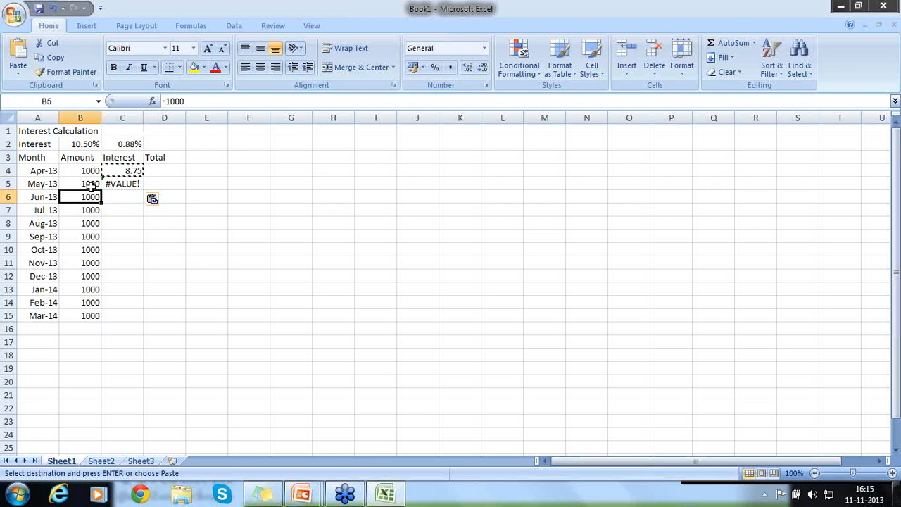
pyautogui.press('Escape')
pyautogui.click(90, 184)
pyautogui.press('Right')
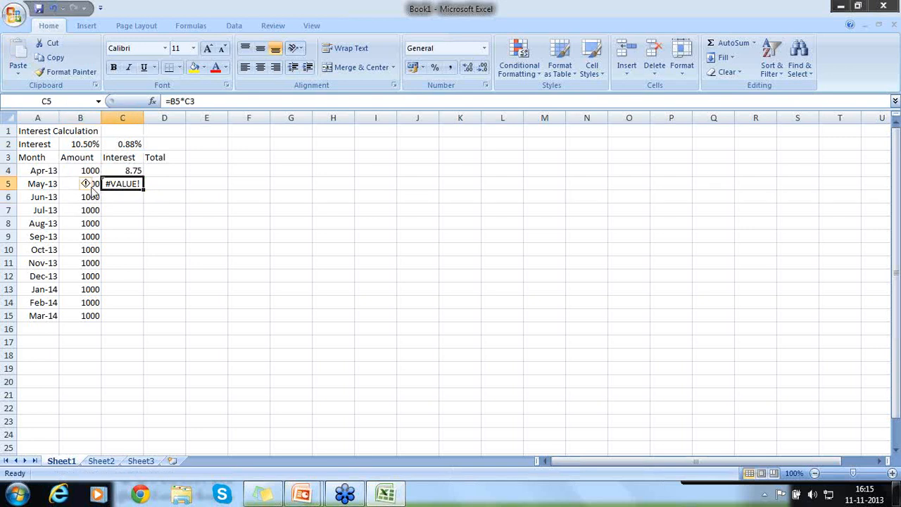
pyautogui.click(195, 101)
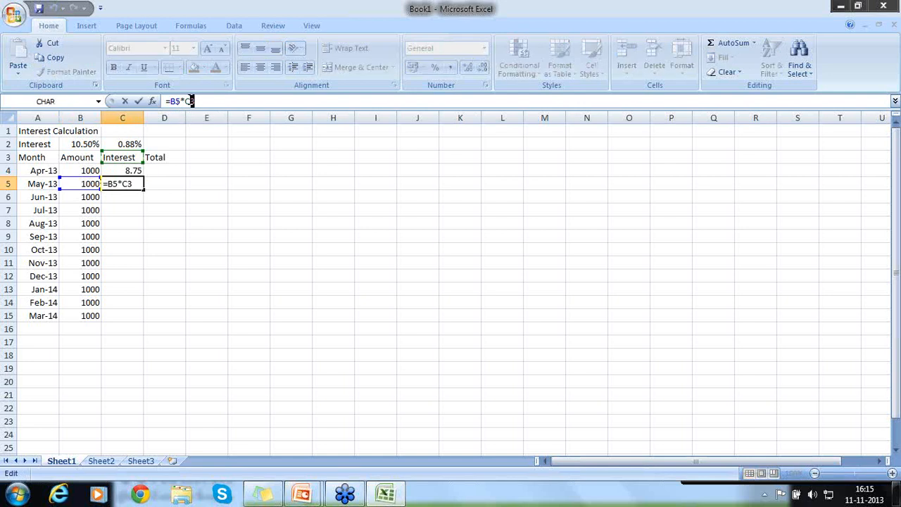
pyautogui.click(134, 184)
pyautogui.press('BackSpace')
pyautogui.write('2')
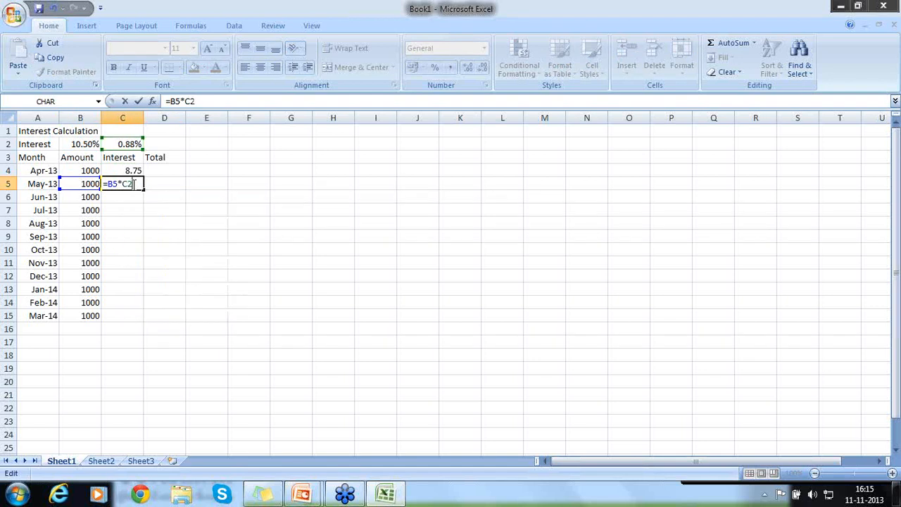
pyautogui.press('Return')
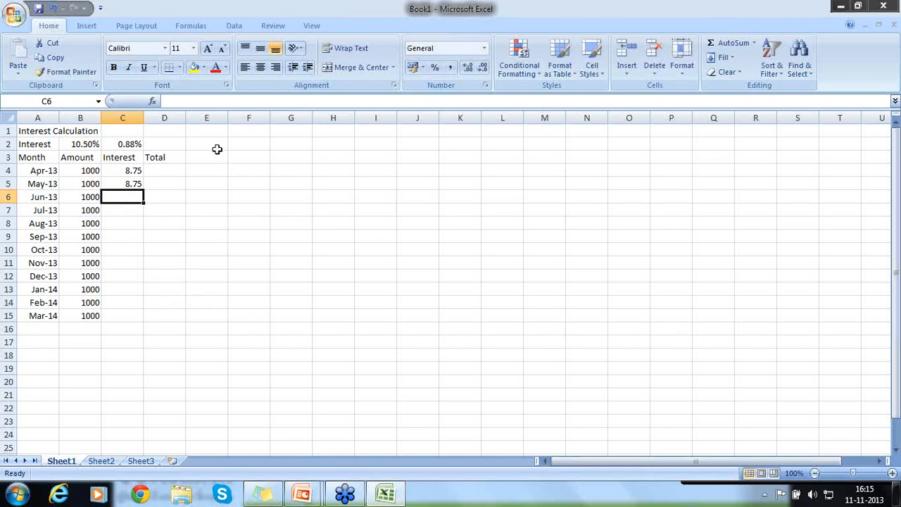
# - Enter the note "$ - Symbol can be applied to row or column values. The value sufixed to the $ is treated as static" in cell E2
pyautogui.click(215, 145)
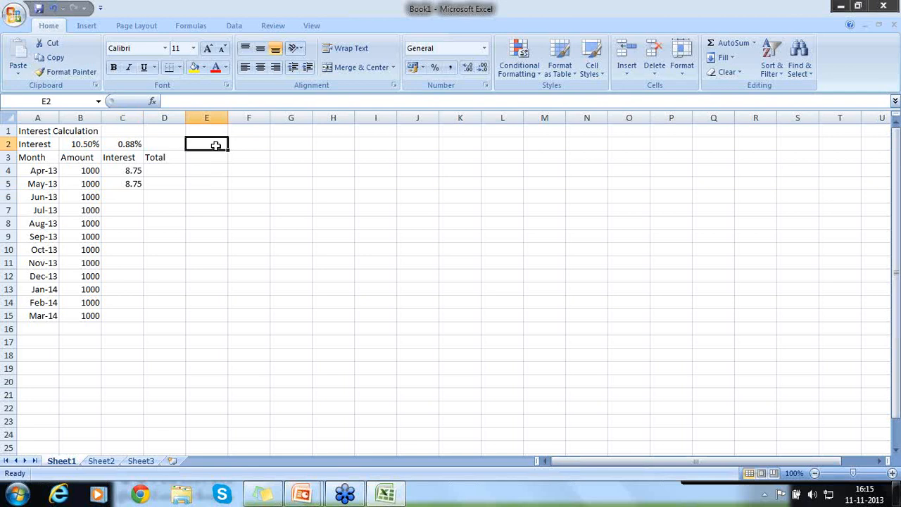
pyautogui.write('$')
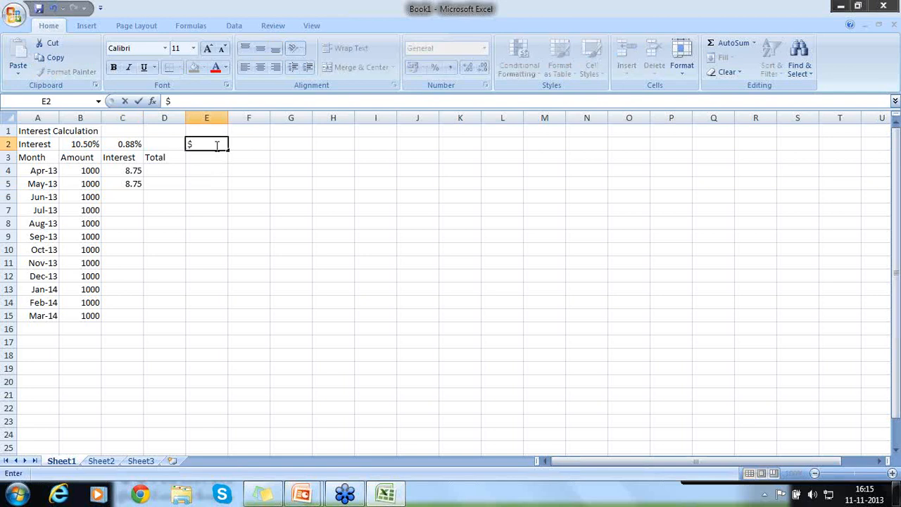
pyautogui.write(' - Sy')
pyautogui.write('mp')
pyautogui.write('ol can b')
pyautogui.write('e a')
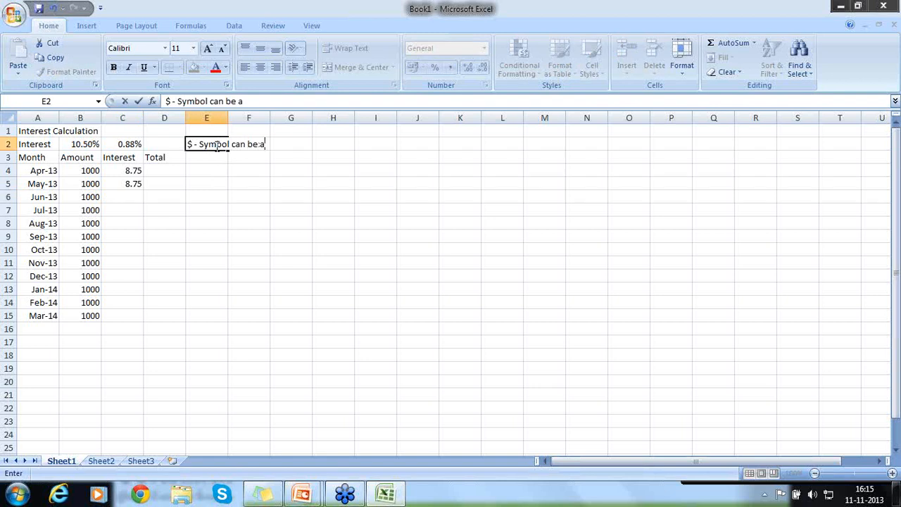
pyautogui.write('ppliced to r')
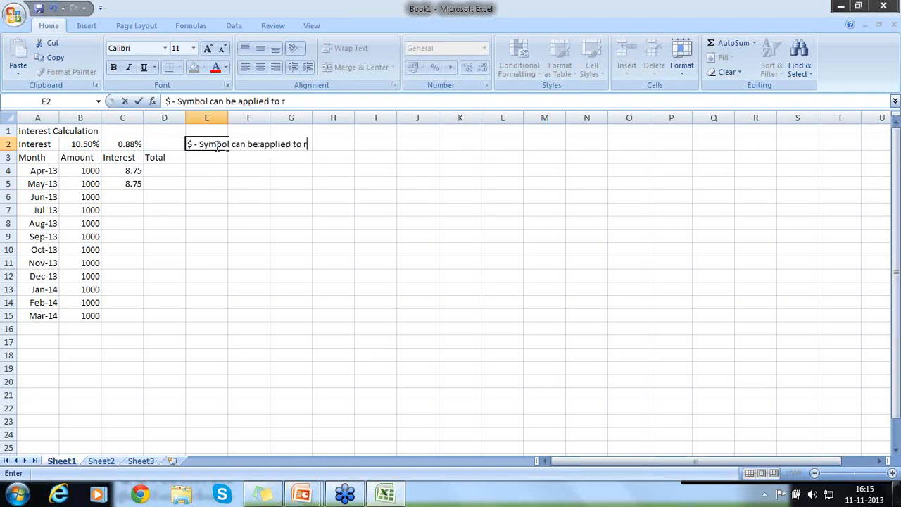
pyautogui.write('ow or column ')
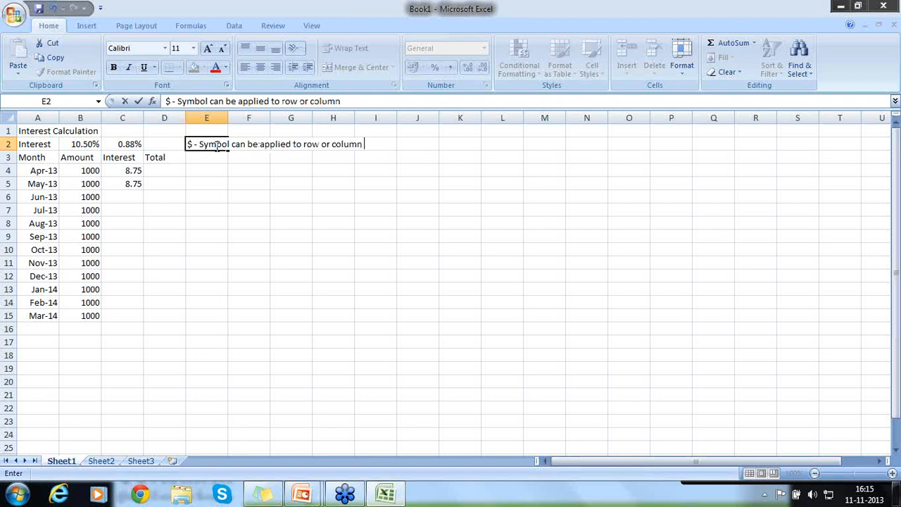
pyautogui.write('values. The')
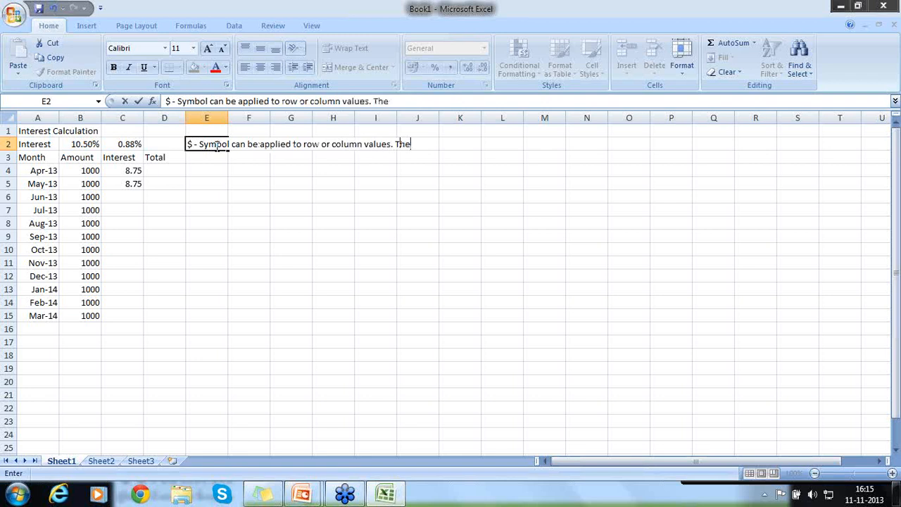
pyautogui.write(' value suffix')
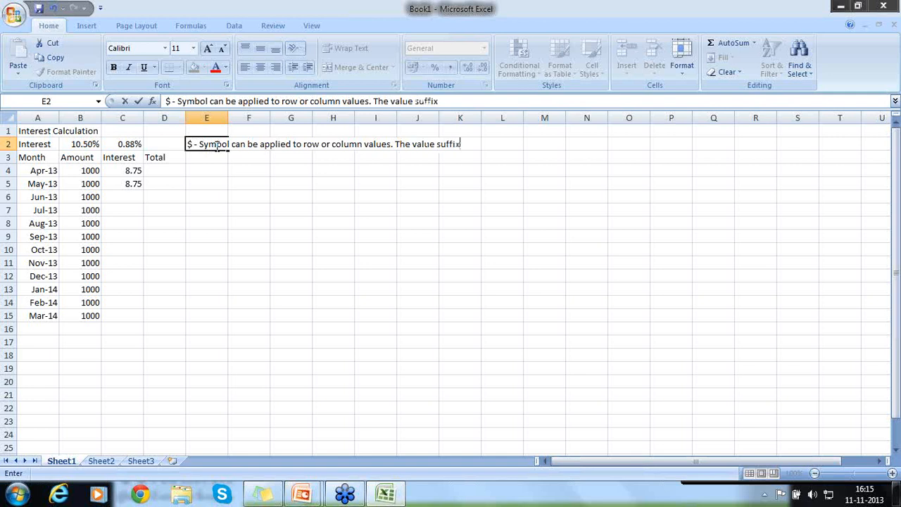
pyautogui.write('e')
pyautogui.press('BackSpace')
pyautogui.press('BackSpace')
pyautogui.press('BackSpace')
pyautogui.press('BackSpace')
pyautogui.write('ixed to the')
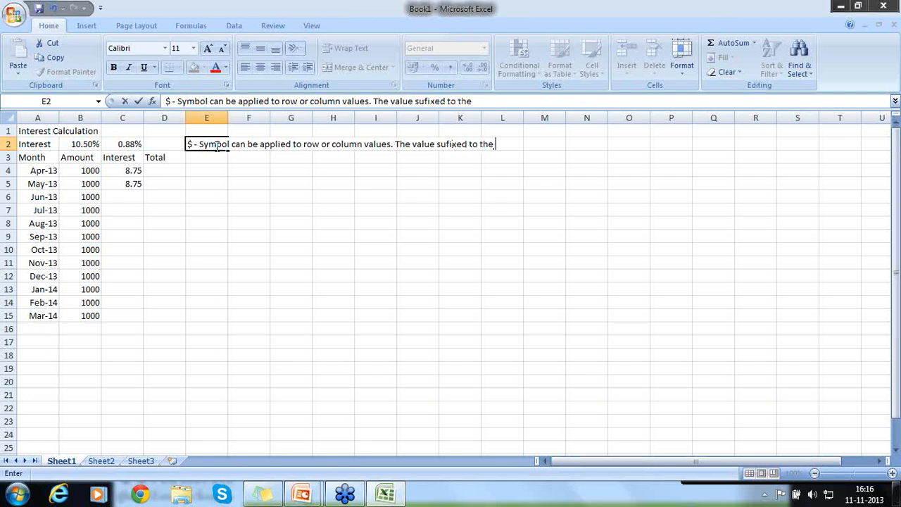
pyautogui.write('@')
pyautogui.press('BackSpace')
pyautogui.write('$ is static')
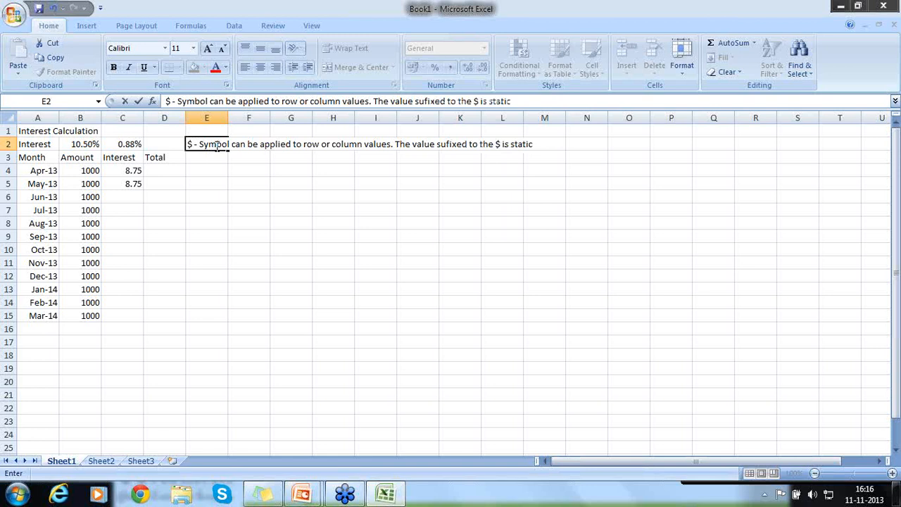
pyautogui.press('BackSpace')
pyautogui.press('BackSpace')
pyautogui.press('BackSpace')
pyautogui.press('BackSpace')
pyautogui.press('BackSpace')
pyautogui.press('BackSpace')
pyautogui.write('treated as static')
pyautogui.press('Return')
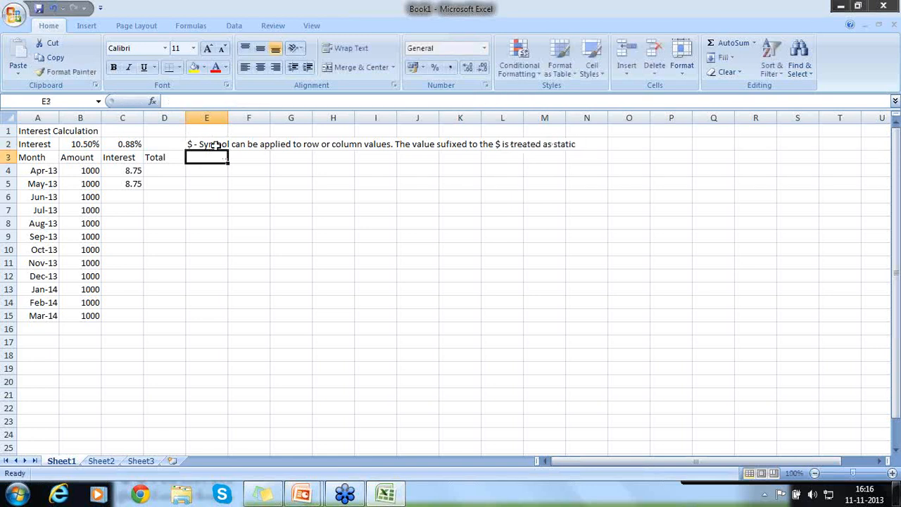
# - Correct the spelling of "sufixed" to "suffixed" in the note in cell E2
pyautogui.click(216, 145)
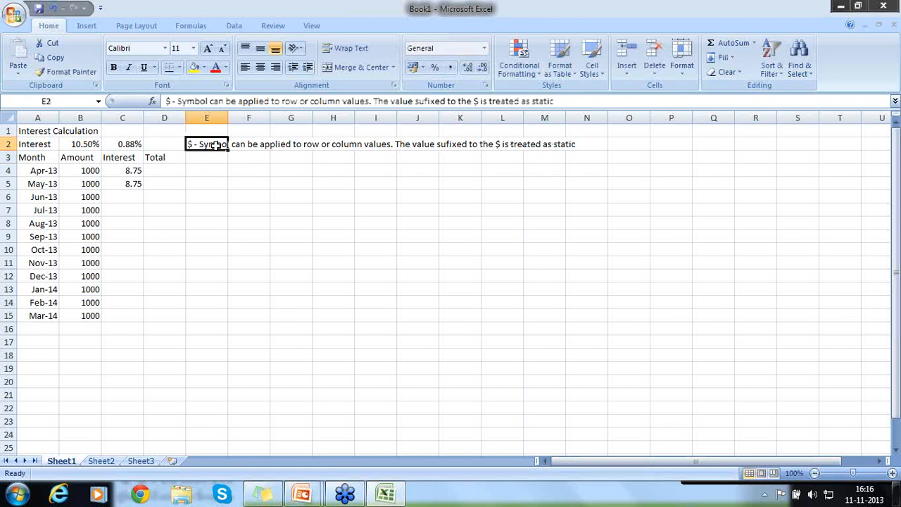
pyautogui.press('F2')
pyautogui.press('Left')
pyautogui.press('Left')
pyautogui.press('Left')
pyautogui.press('Left')
pyautogui.press('Left')
pyautogui.press('Left')
pyautogui.press('Left')
pyautogui.press('Left')
pyautogui.press('Left')
pyautogui.press('Left')
pyautogui.press('Left')
pyautogui.press('Left')
pyautogui.press('Left')
pyautogui.press('Left')
pyautogui.press('Left')
pyautogui.press('Left')
pyautogui.press('Left')
pyautogui.press('Left')
pyautogui.press('Left')
pyautogui.press('Left')
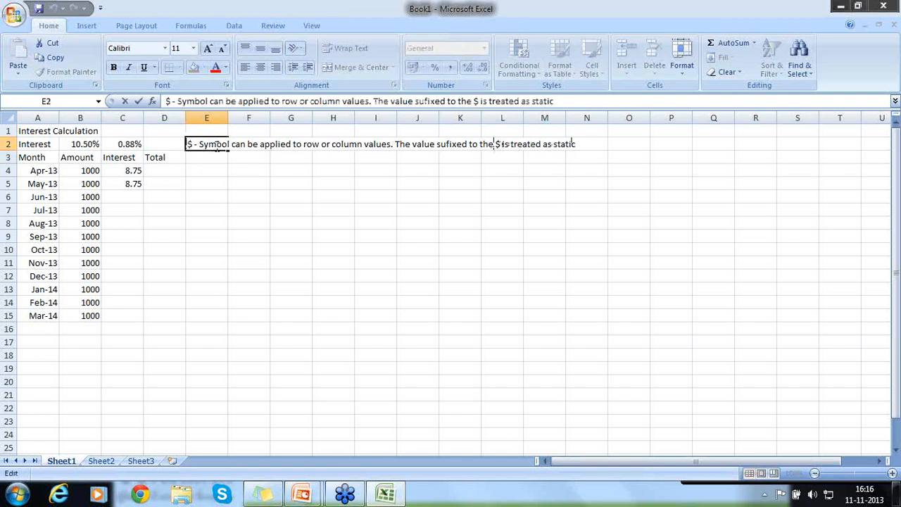
pyautogui.press('Left')
pyautogui.press('Left')
pyautogui.press('Left')
pyautogui.press('Left')
pyautogui.write('f')
pyautogui.press('Return')
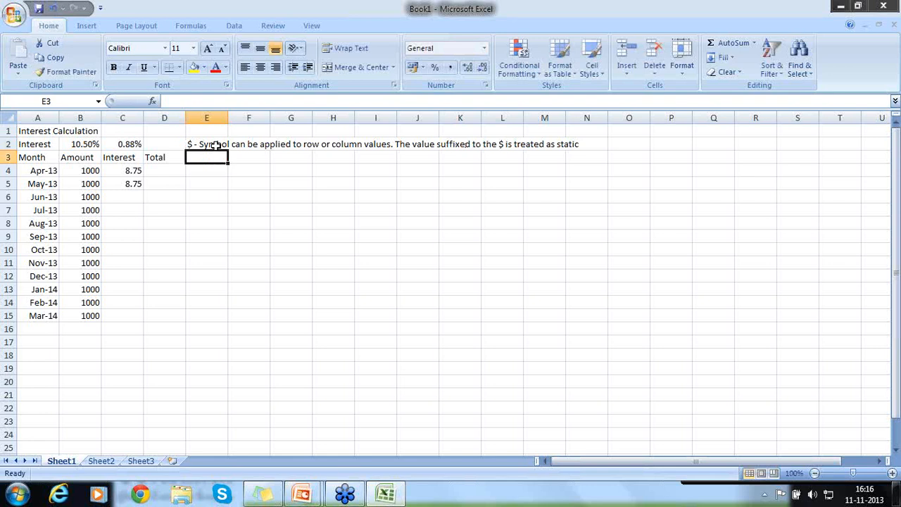
# - Make the reference to the monthly rate in C2 static with a $ symbol in the Apr-13 interest formula in cell C4
pyautogui.press('Down')
pyautogui.press('Left')
pyautogui.press('Left')
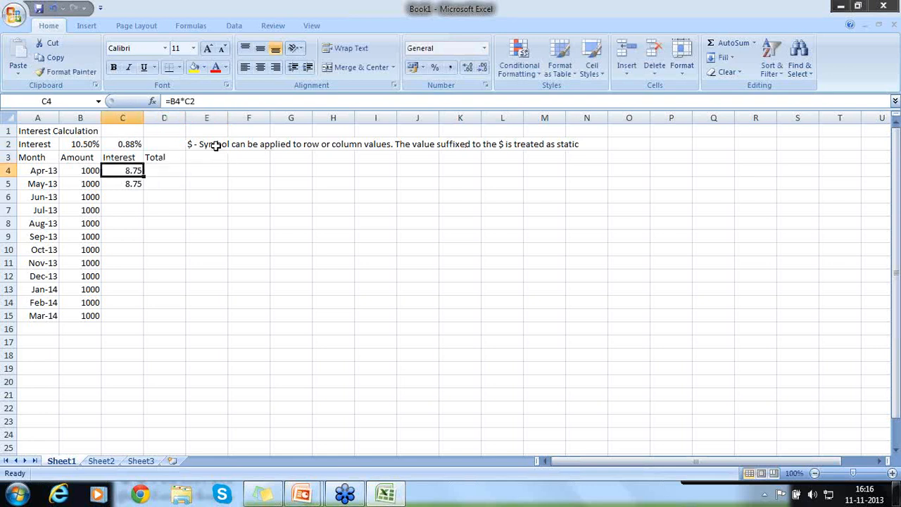
pyautogui.press('F2')
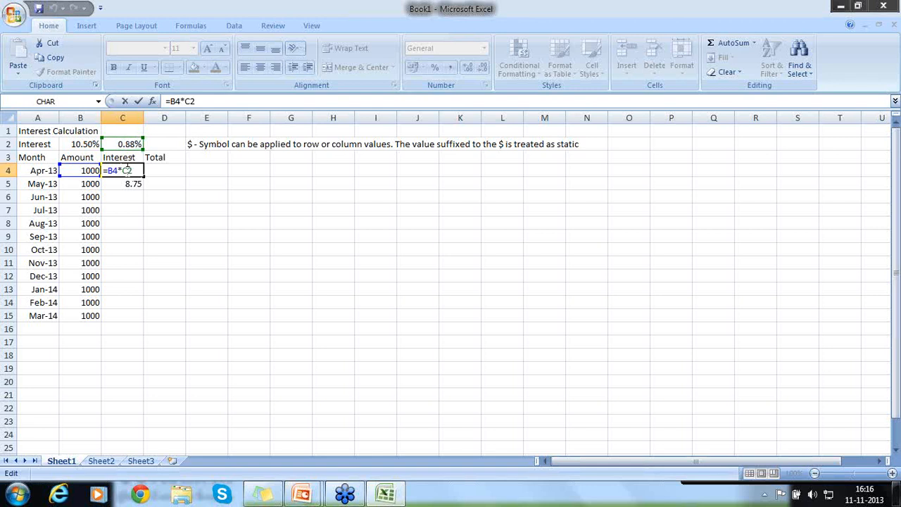
pyautogui.moveTo(122, 170); pyautogui.dragTo(133, 171)
pyautogui.write('$')
pyautogui.press('Return')
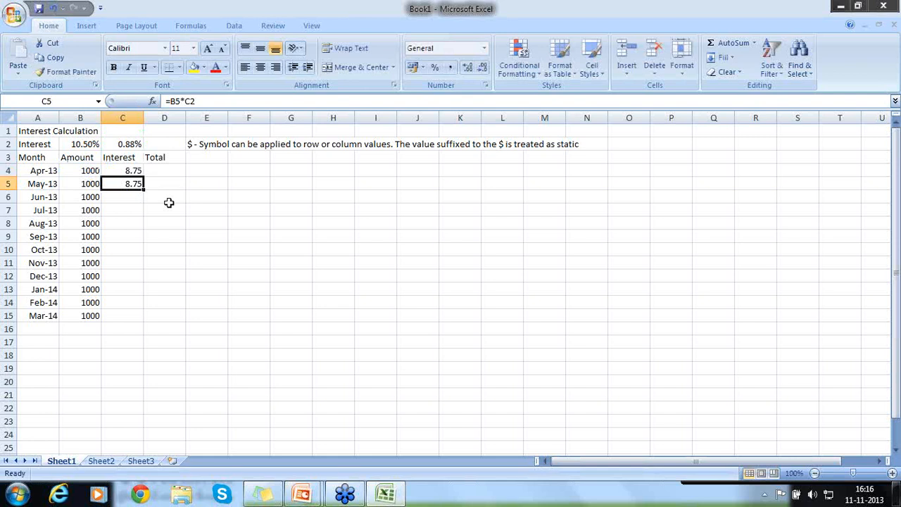
# - Copy the Apr-13 interest formula from C4 into the May-13, Jun-13 and Jul-13 interest cells C5 to C7 and check the copied references
pyautogui.press('Up')
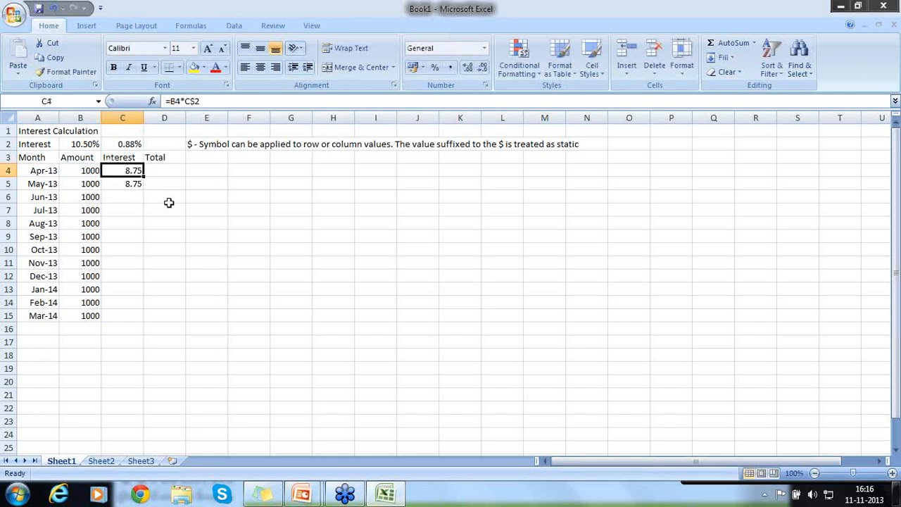
pyautogui.hotkey('ctrl', 'c')
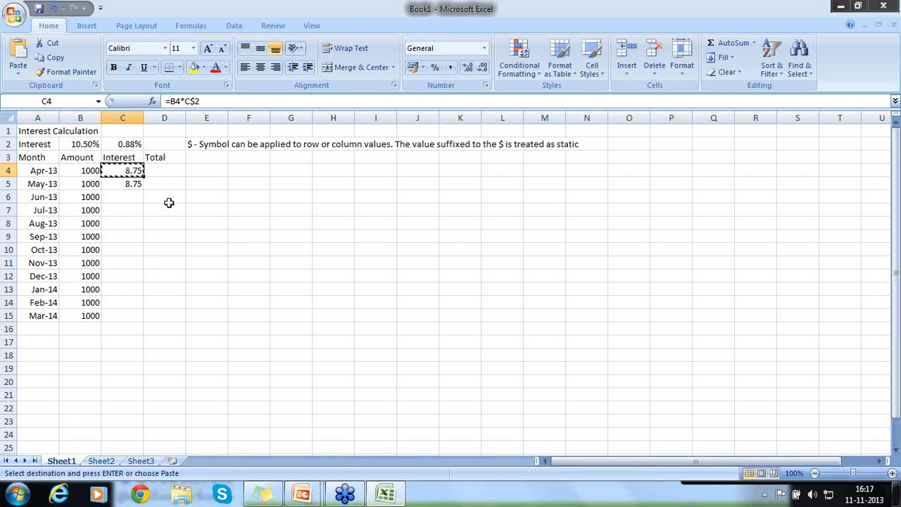
pyautogui.press('Down')
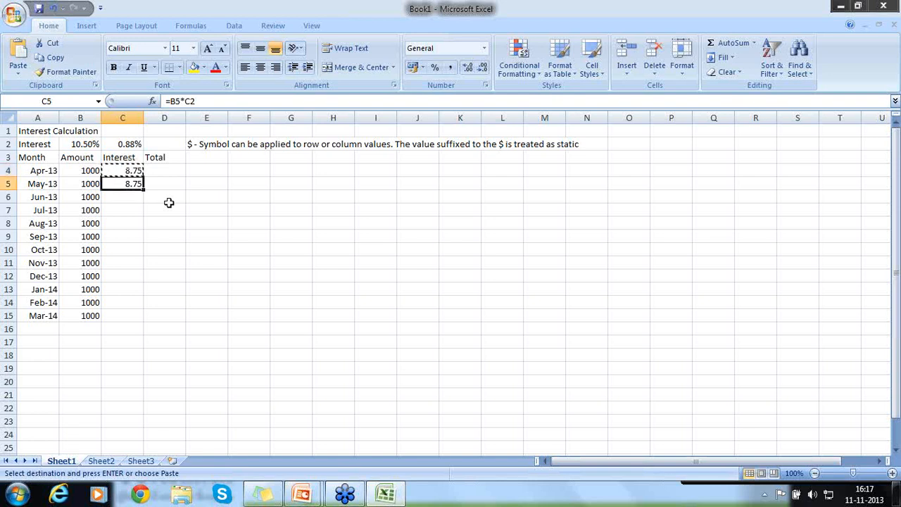
pyautogui.hotkey('ctrl', 'v')
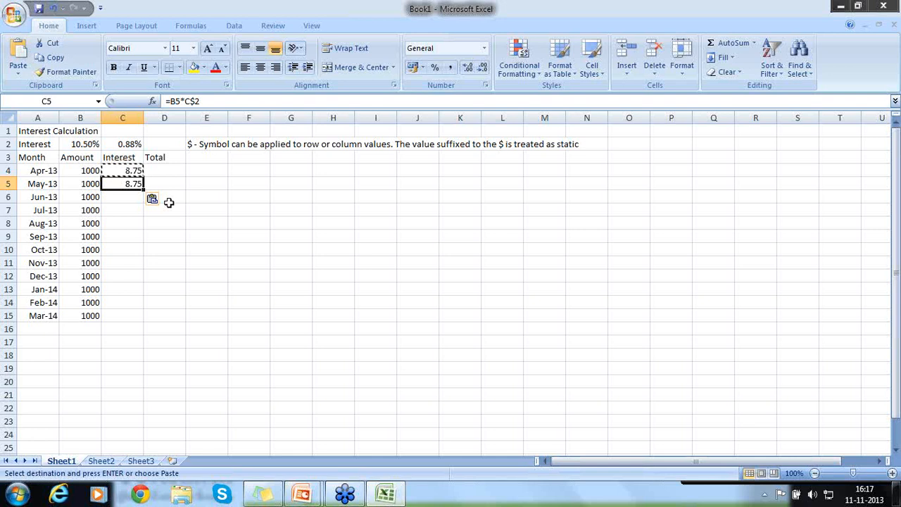
pyautogui.press('Down')
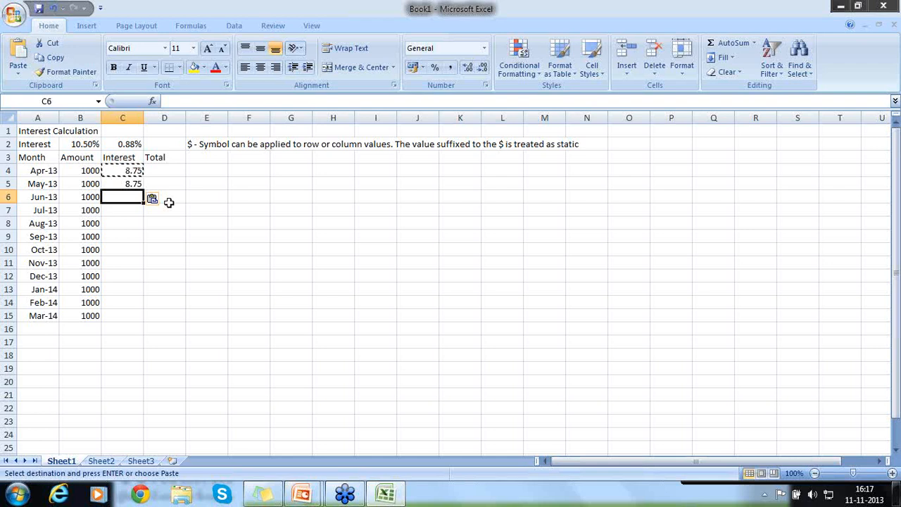
pyautogui.hotkey('ctrl', 'v')
pyautogui.press('Down')
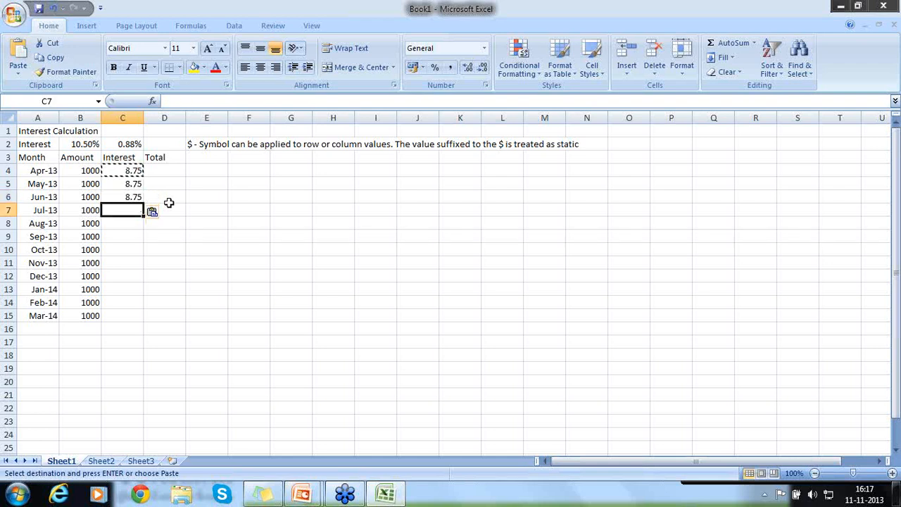
pyautogui.hotkey('ctrl', 'v')
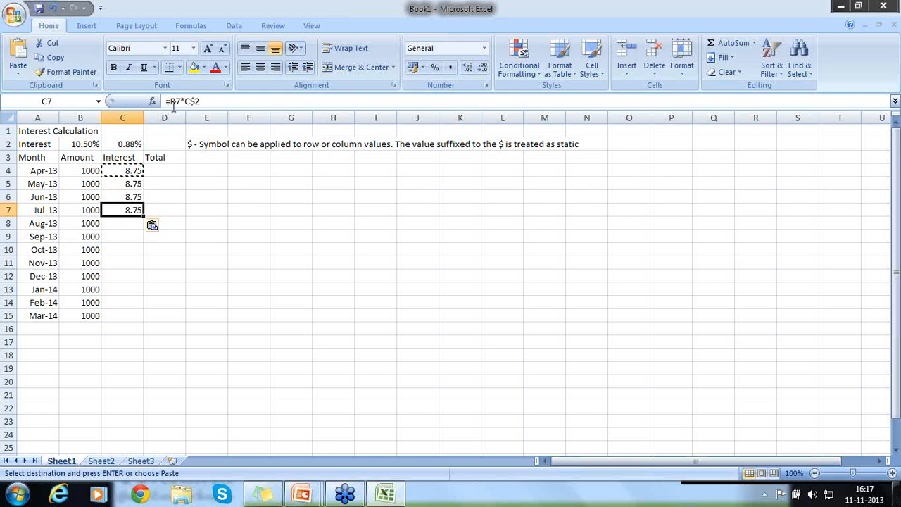
pyautogui.press('Up')
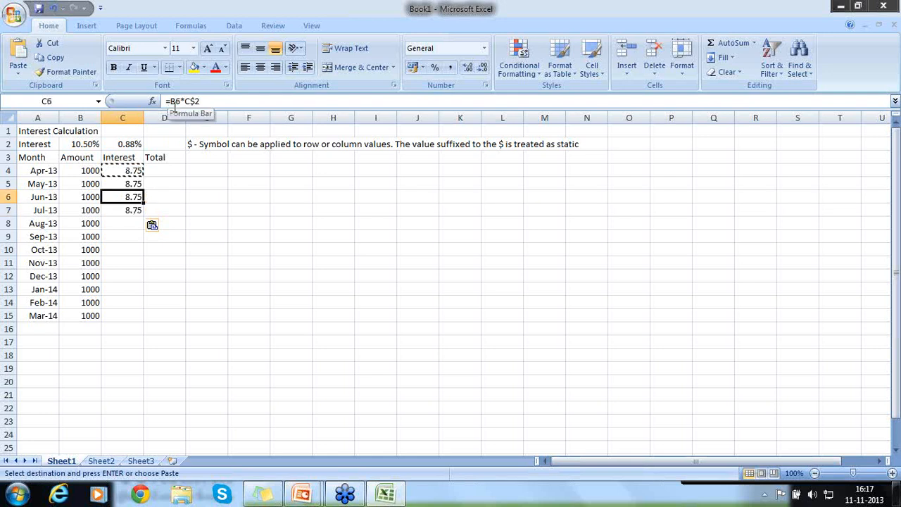
pyautogui.press('Up')
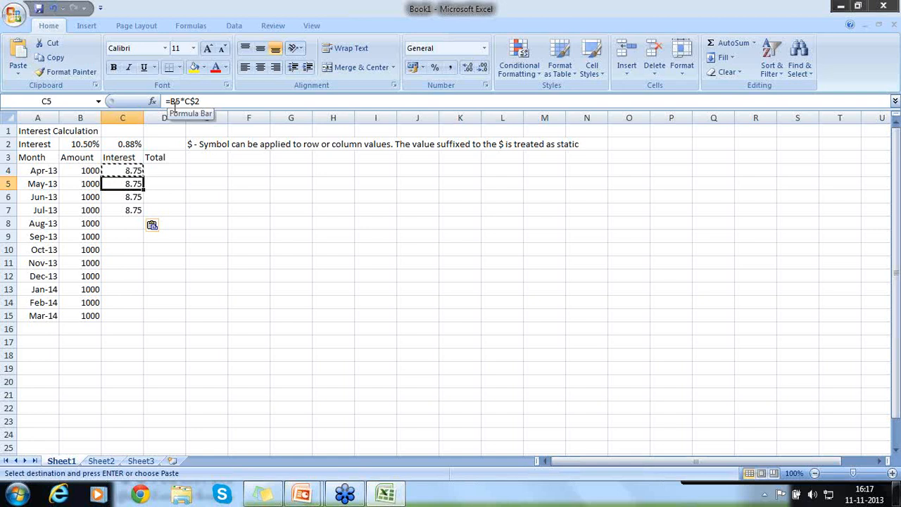
pyautogui.press('Down')
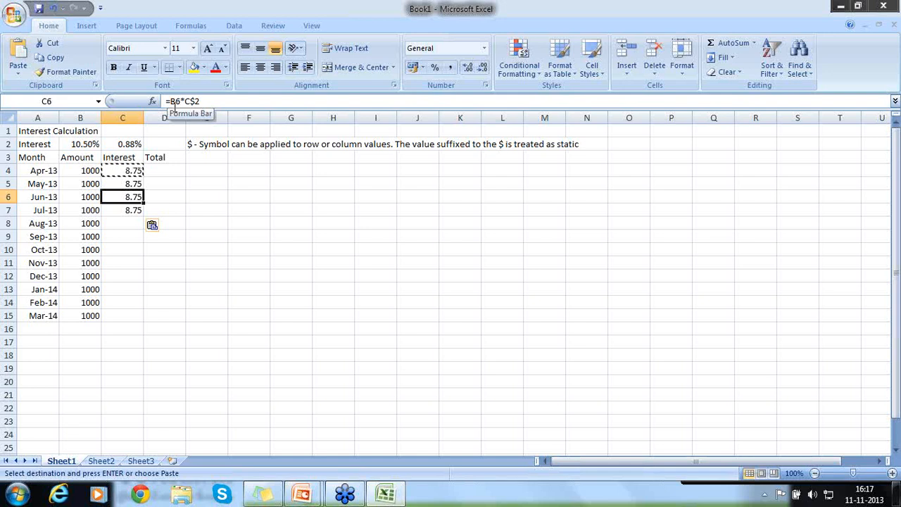
pyautogui.click(124, 144)
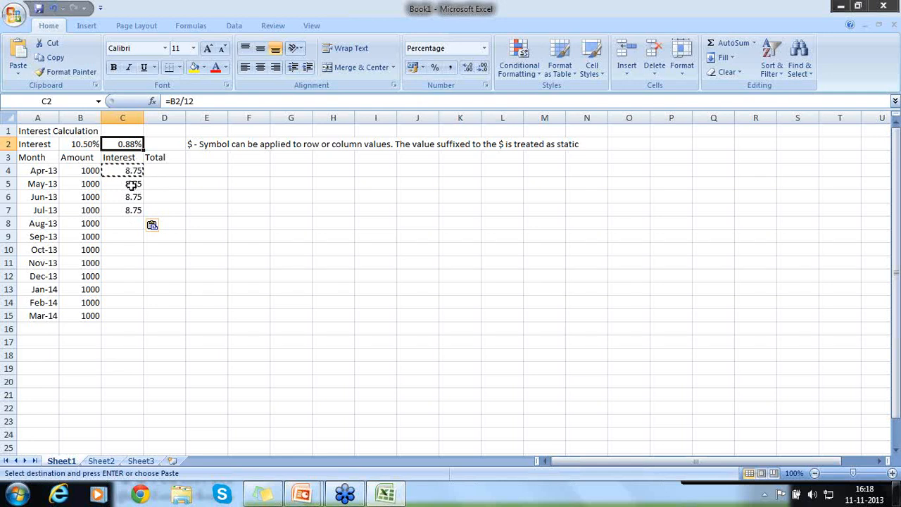
# - Copy the Jul-13 interest formula from C7 into the Aug-13 to Mar-14 interest cells C8:C15 and check the pasted references
pyautogui.click(131, 206)
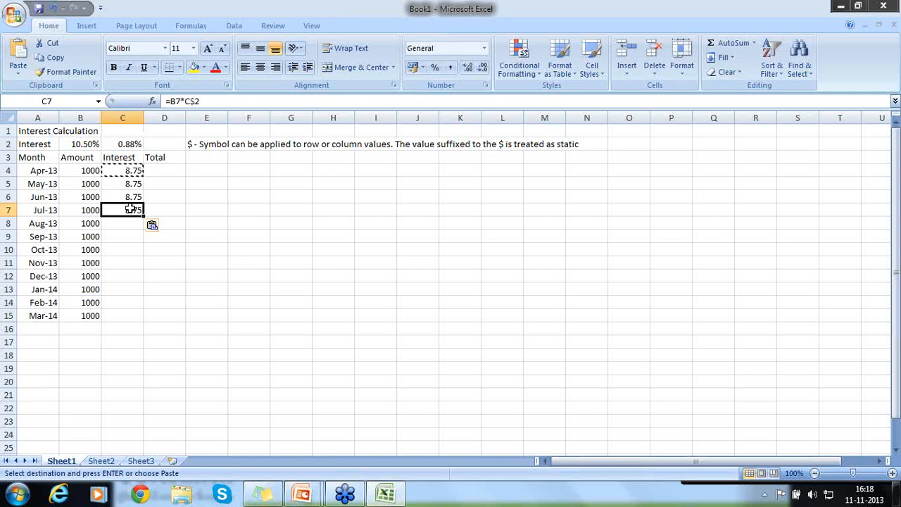
pyautogui.hotkey('ctrl', 'c')
pyautogui.moveTo(123, 223); pyautogui.dragTo(122, 315)
pyautogui.hotkey('ctrl', 'v')
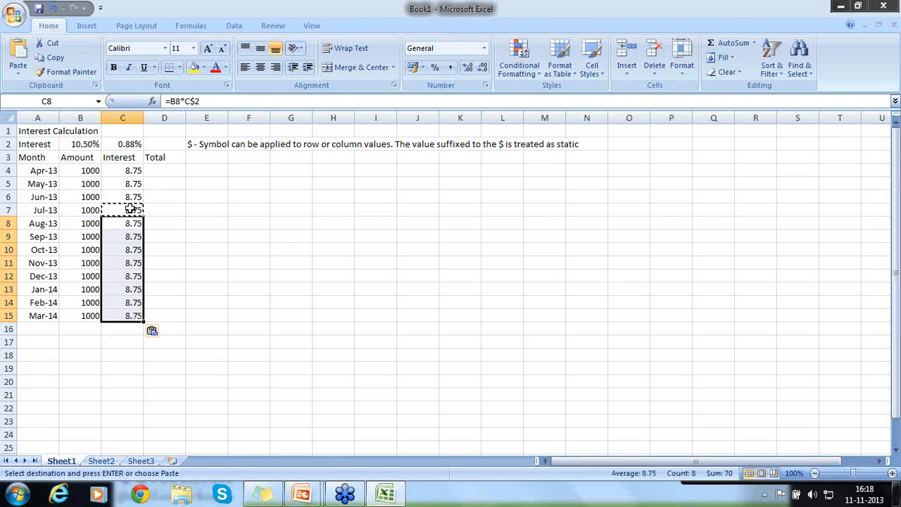
pyautogui.click(171, 173)
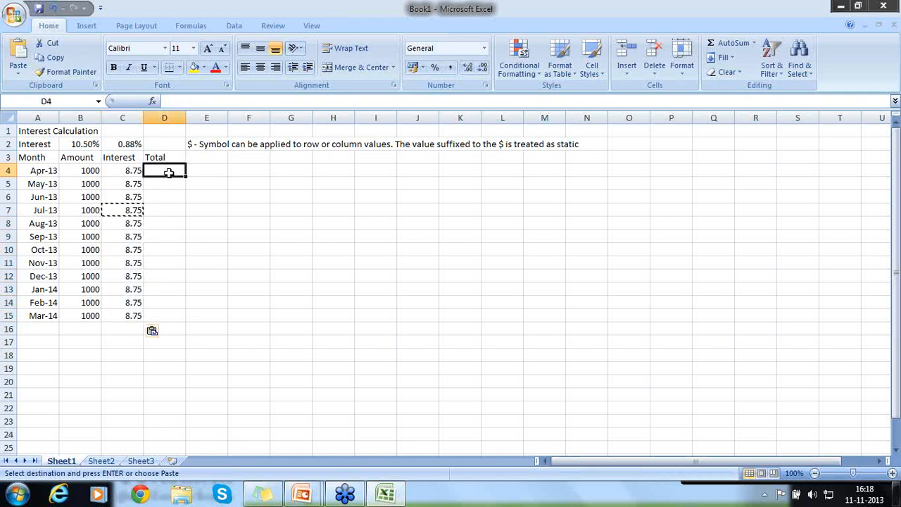
pyautogui.click(126, 250)
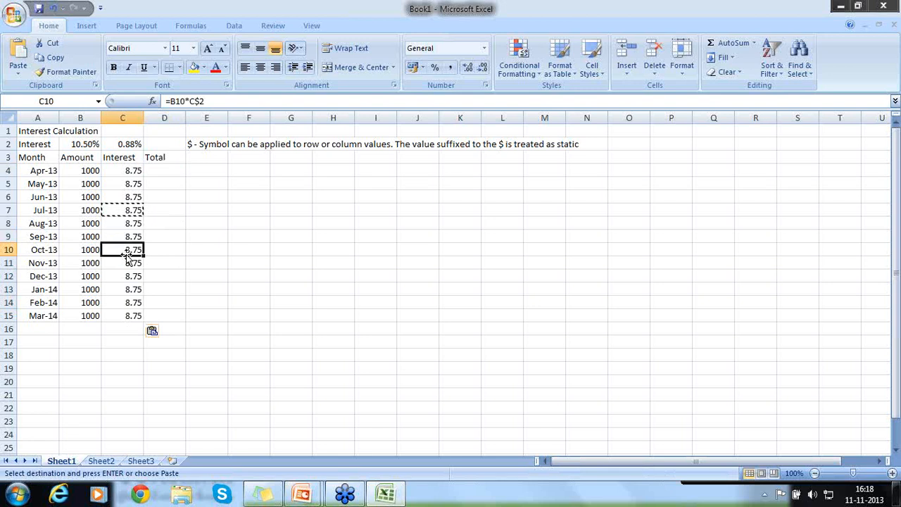
pyautogui.click(127, 276)
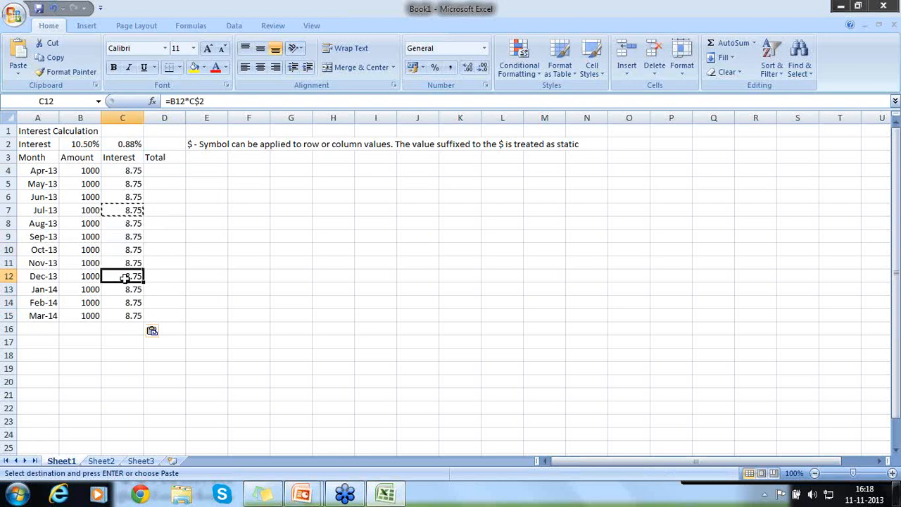
pyautogui.click(197, 101)
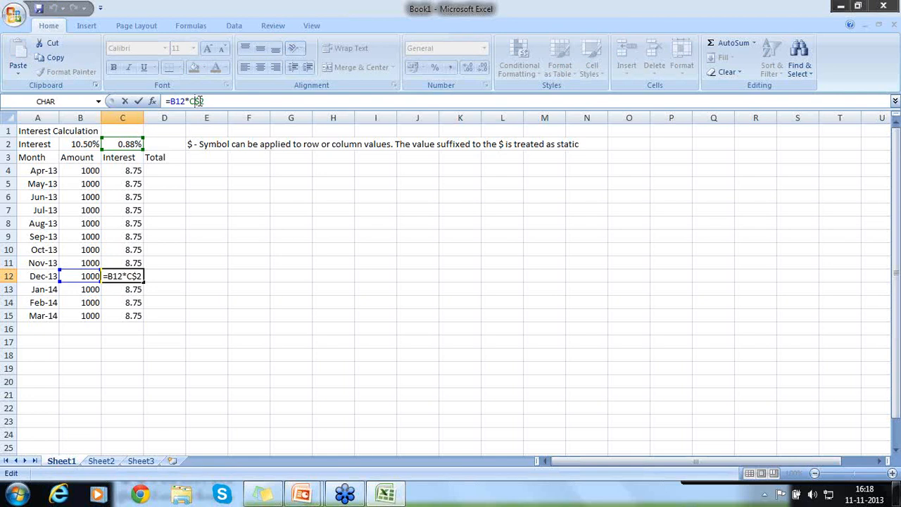
# - Enter the Apr-13 total formula =B4+C4 in cell D4 to add the amount and interest
pyautogui.click(172, 174)
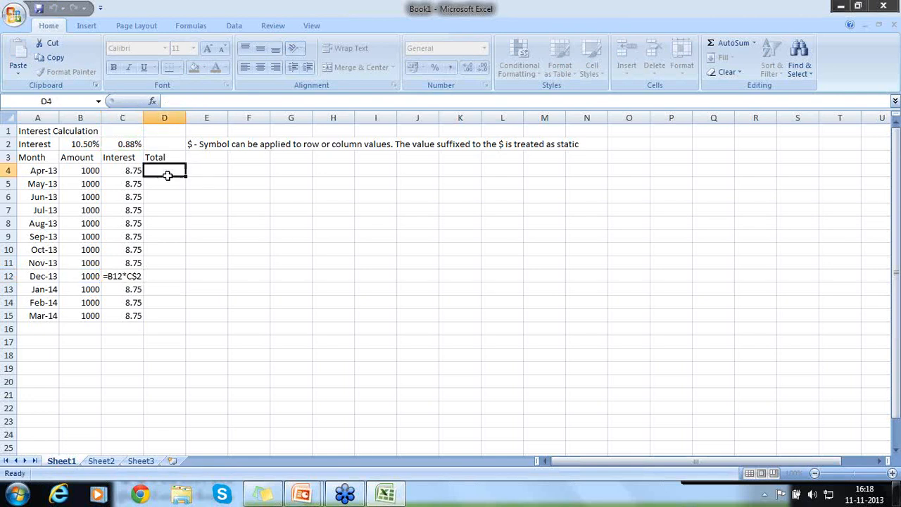
pyautogui.write('=')
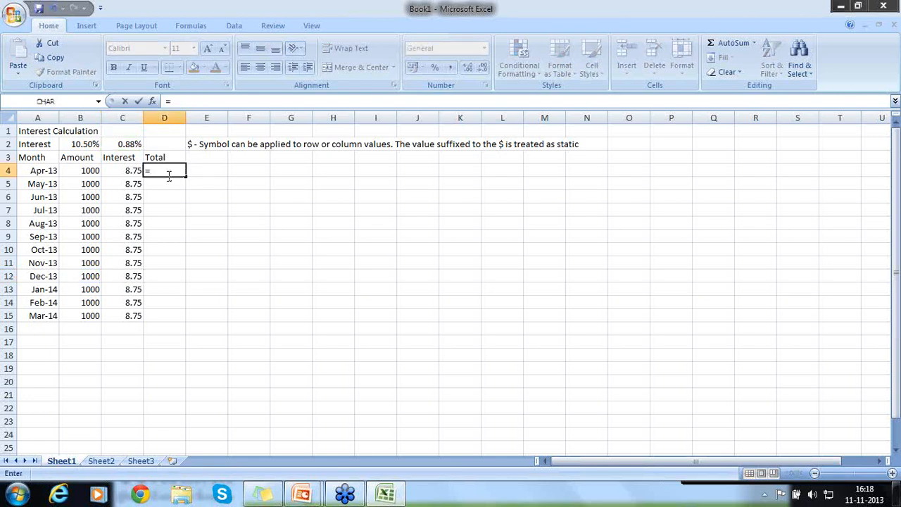
pyautogui.press('Left')
pyautogui.press('Left')
pyautogui.write('+')
pyautogui.press('Left')
pyautogui.press('Return')
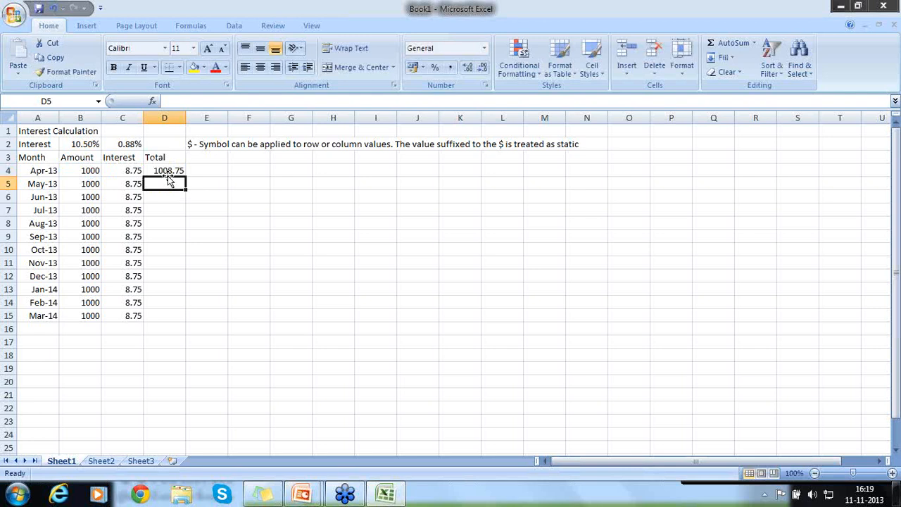
# - Copy the Apr-13 total formula from D4 into the May-13 to Mar-14 total cells D5:D15 and check the copied formulas
pyautogui.click(168, 175)
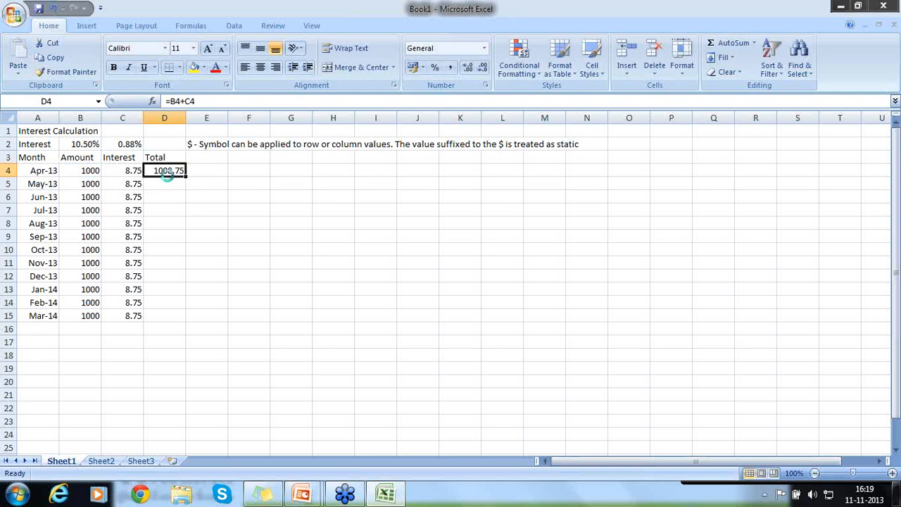
pyautogui.hotkey('ctrl', 'c')
pyautogui.press('Down')
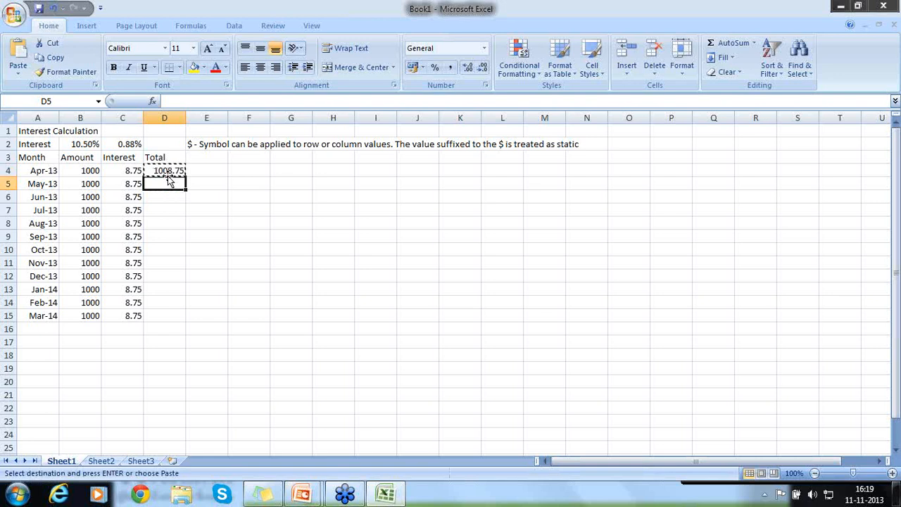
pyautogui.hotkey('shift', 'Down')
pyautogui.hotkey('shift', 'Down')
pyautogui.hotkey('shift', 'Down')
pyautogui.hotkey('shift', 'Down')
pyautogui.hotkey('shift', 'Down')
pyautogui.hotkey('shift', 'Down')
pyautogui.hotkey('shift', 'Down')
pyautogui.hotkey('shift', 'Down')
pyautogui.hotkey('shift', 'Down')
pyautogui.hotkey('shift', 'Down')
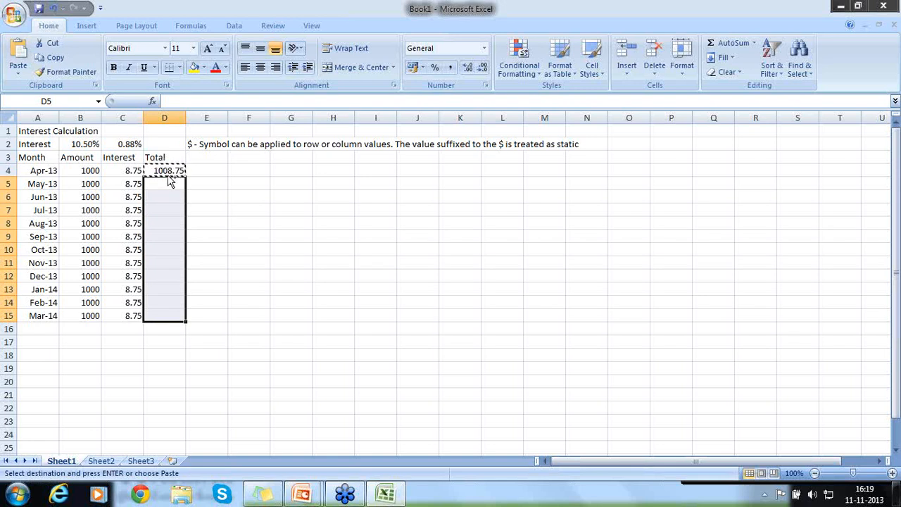
pyautogui.hotkey('ctrl', 'v')
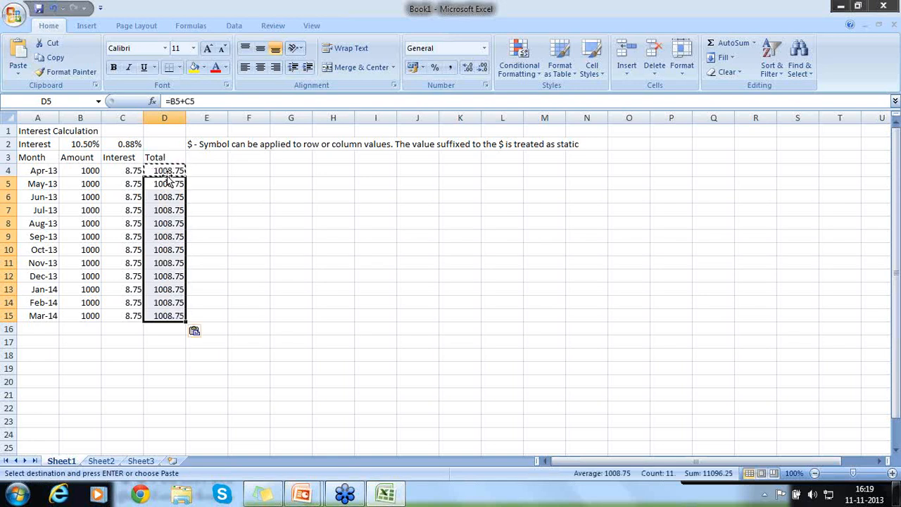
pyautogui.click(163, 170)
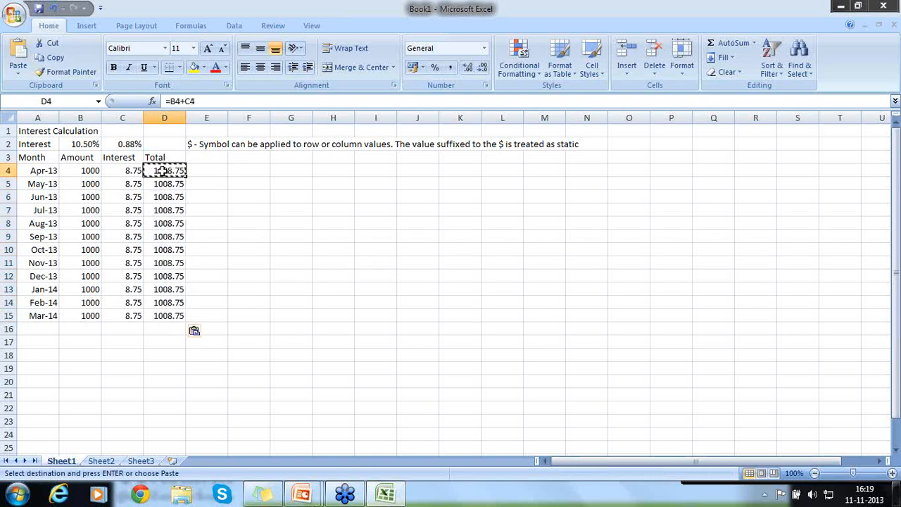
pyautogui.press('Down')
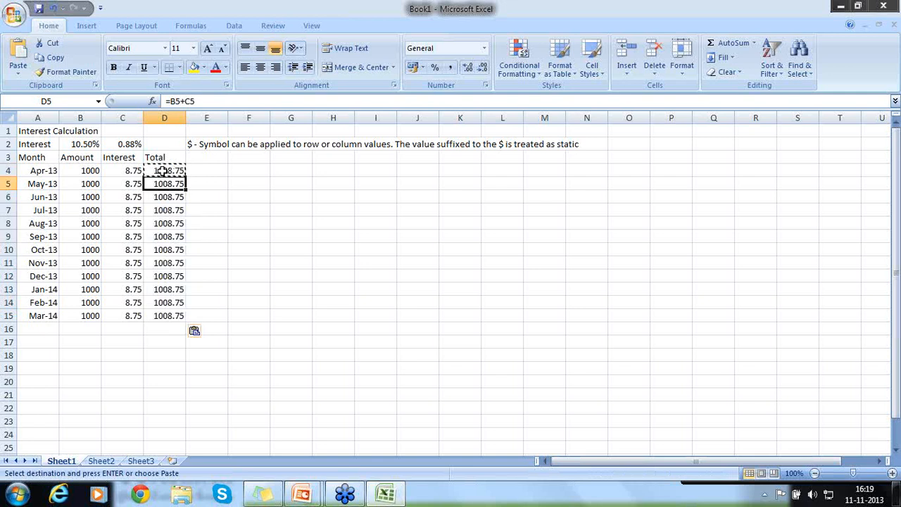
pyautogui.press('Down')
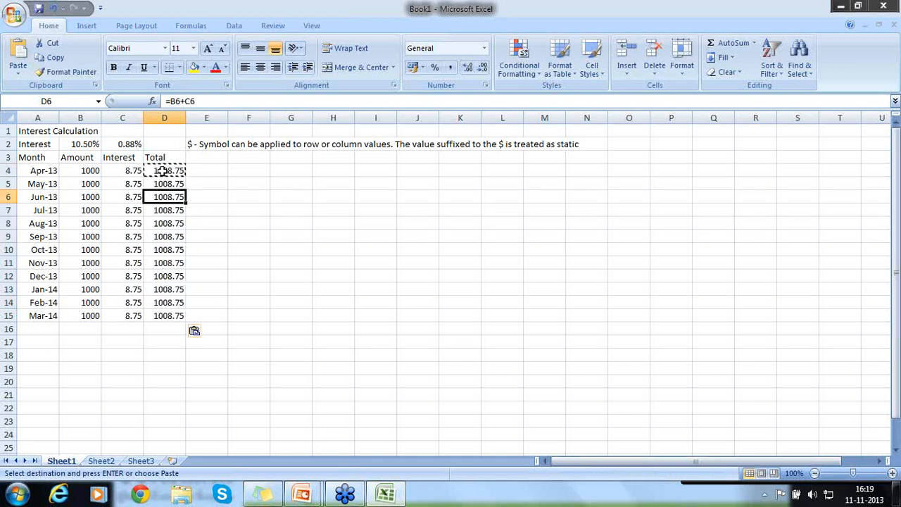
pyautogui.press('Down')
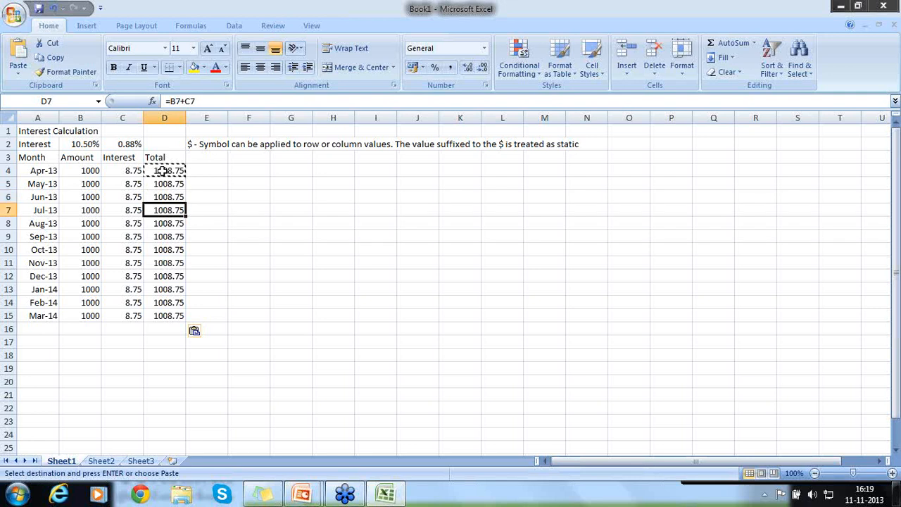
pyautogui.press('Down')
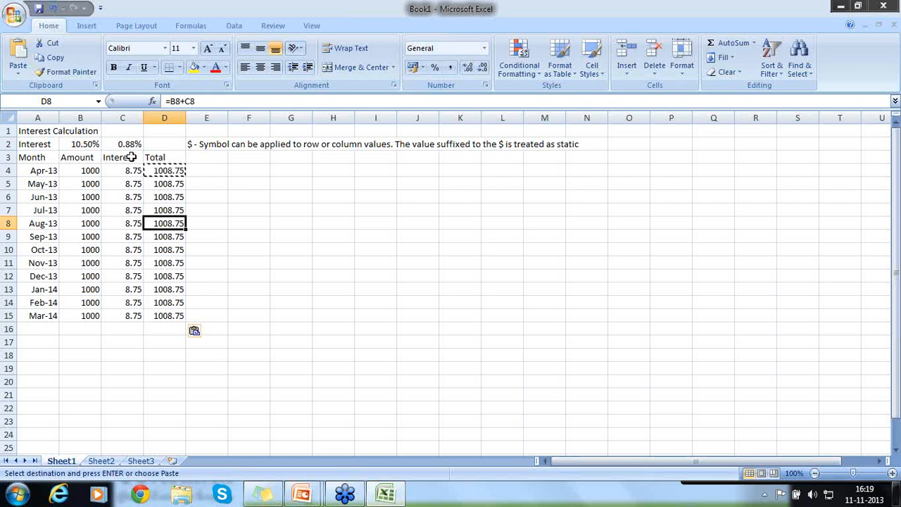
# - Replace the May-13 amount in cell B5 with the formula =B4+100
pyautogui.click(72, 184)
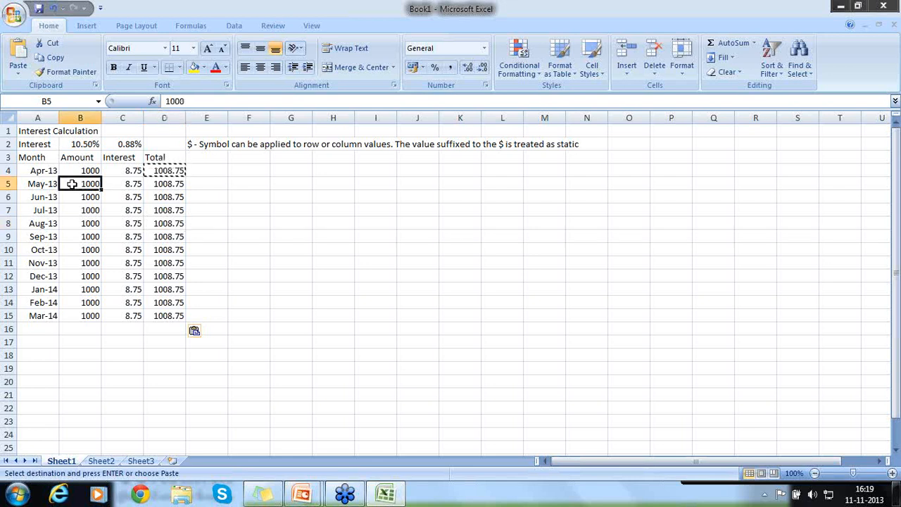
pyautogui.write('=')
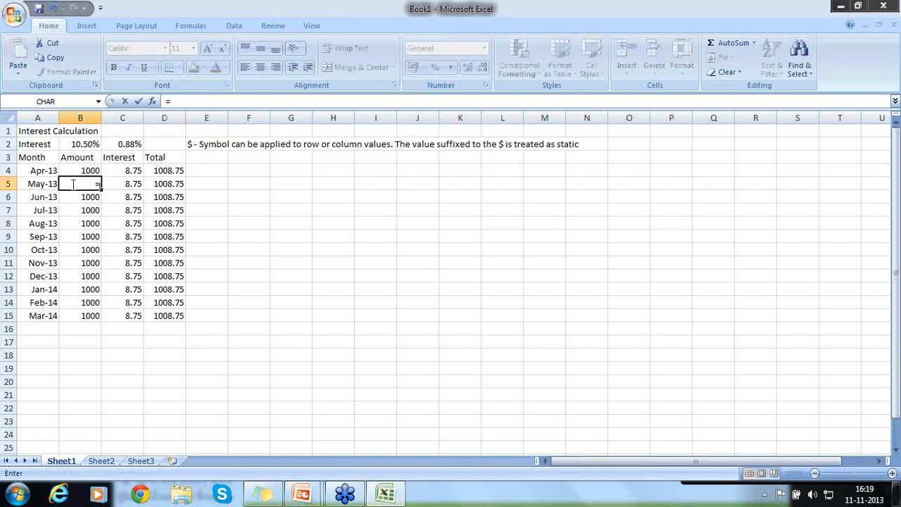
pyautogui.write('B4+100')
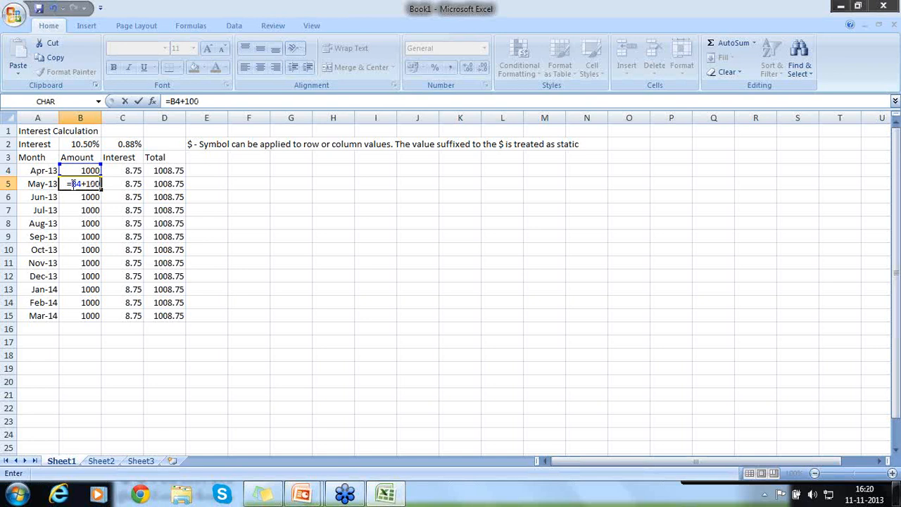
pyautogui.press('Return')
# - Copy the May-13 amount formula from B5 into the Jun-13 amount cell B6
pyautogui.click(75, 184)
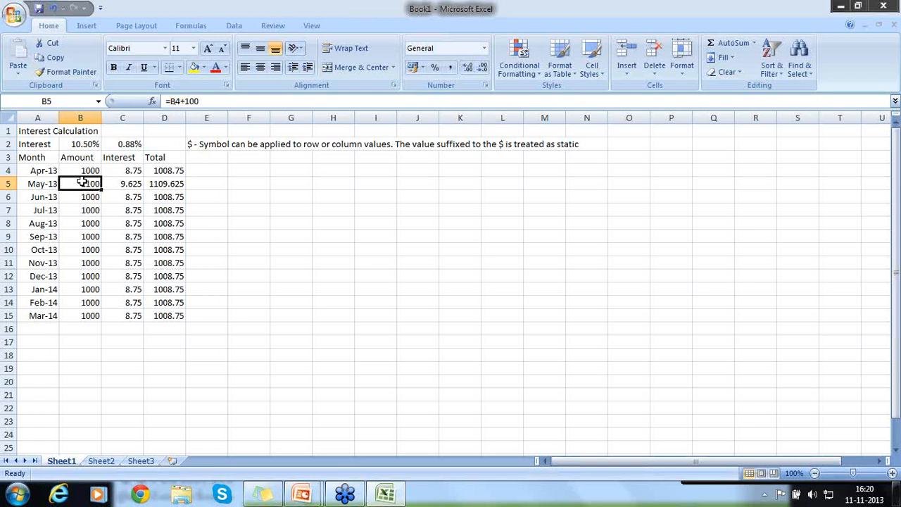
pyautogui.hotkey('ctrl', 'c')
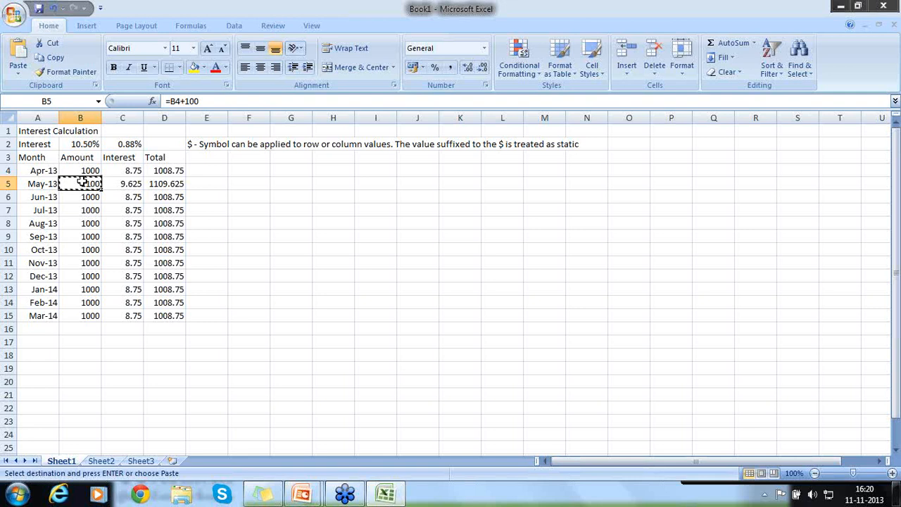
pyautogui.press('Down')
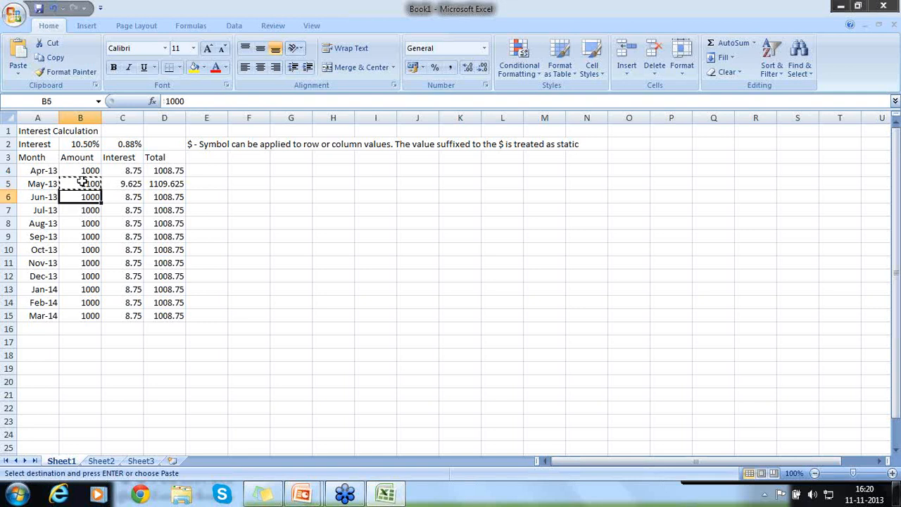
pyautogui.hotkey('ctrl', 'v')
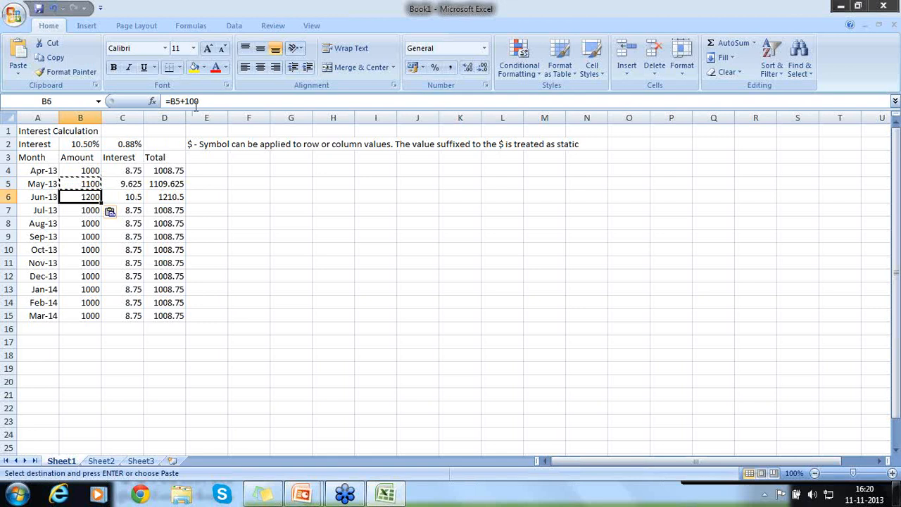
# - Paste the copied amount formula into the Jul-13 to Mar-14 amount cells B7:B15
pyautogui.click(82, 210)
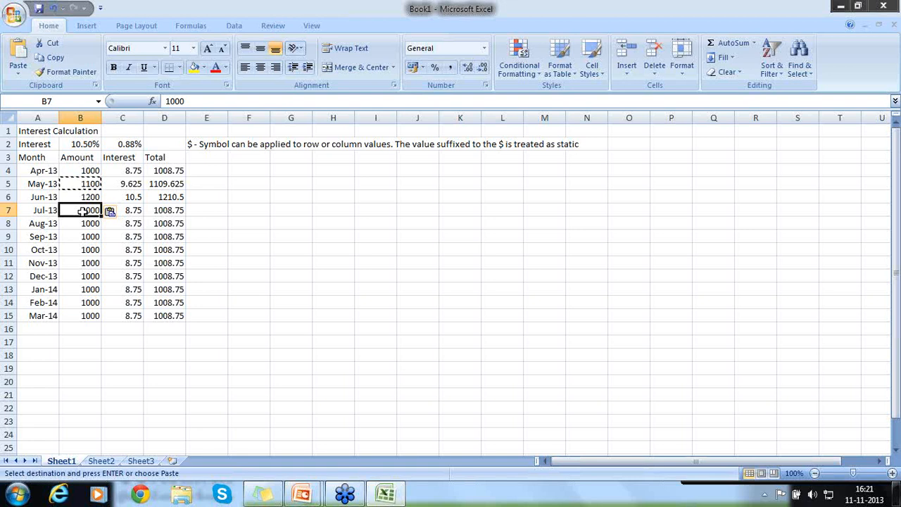
pyautogui.hotkey('ctrl', 'v')
pyautogui.press('Down')
pyautogui.hotkey('ctrl', 'v')
pyautogui.press('Down')
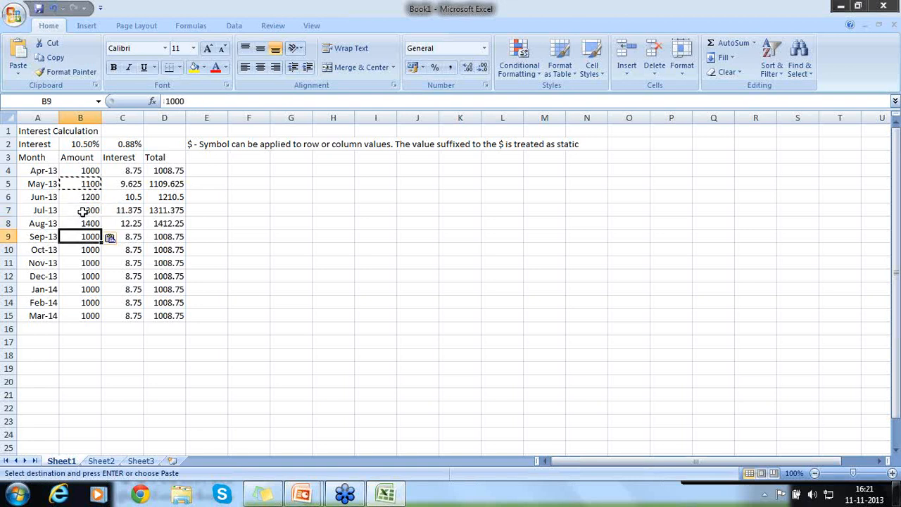
pyautogui.hotkey('ctrl', 'v')
pyautogui.press('Down')
pyautogui.hotkey('ctrl', 'v')
pyautogui.press('Down')
pyautogui.hotkey('ctrl', 'v')
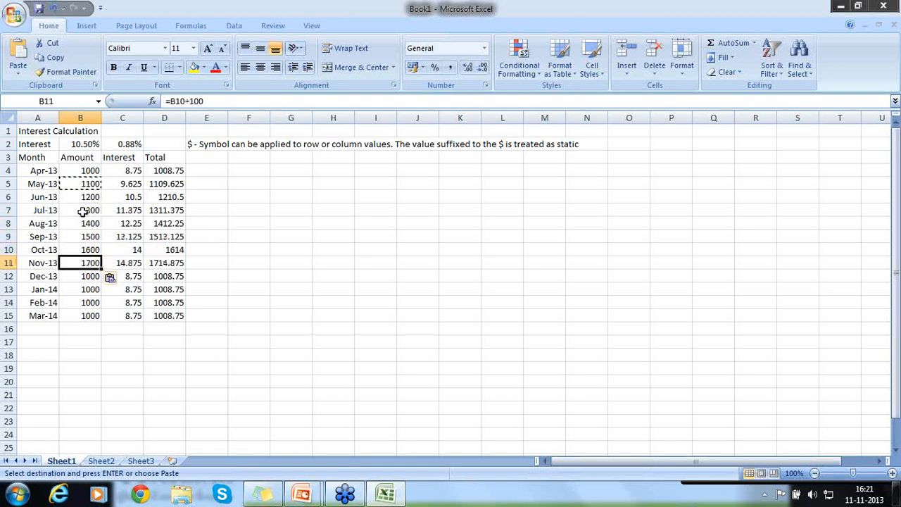
pyautogui.press('Down')
pyautogui.hotkey('ctrl', 'v')
pyautogui.press('Down')
pyautogui.hotkey('ctrl', 'v')
pyautogui.press('Down')
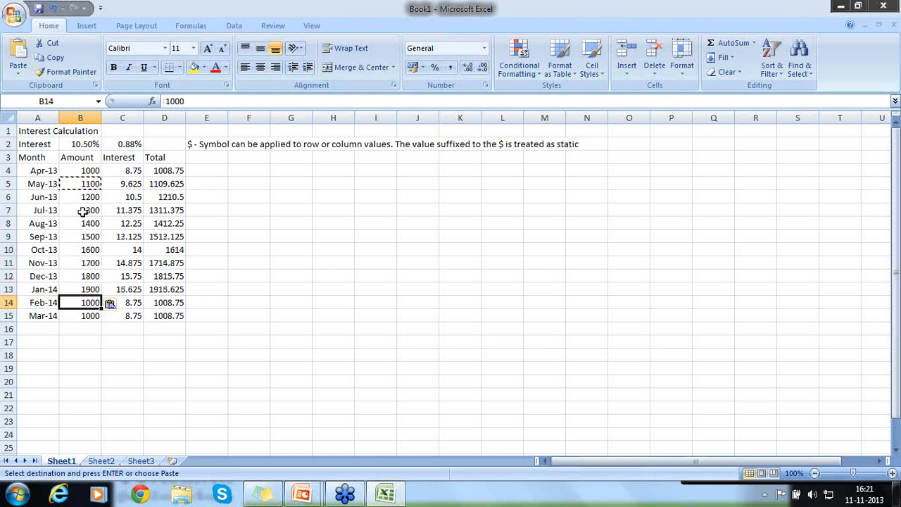
pyautogui.hotkey('ctrl', 'v')
pyautogui.press('Down')
pyautogui.hotkey('ctrl', 'v')
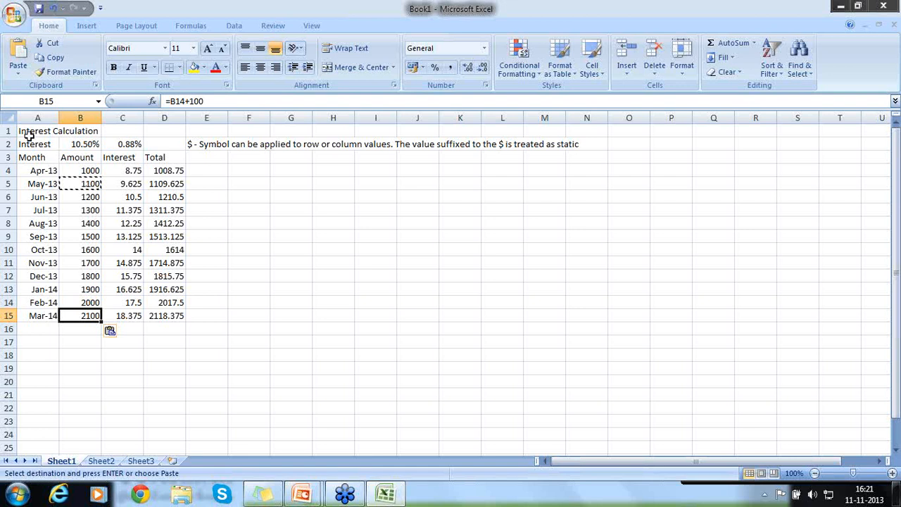
# - Copy the whole interest table A1:D15 and paste the duplicate starting at cell A18
pyautogui.moveTo(29, 134); pyautogui.dragTo(174, 316)
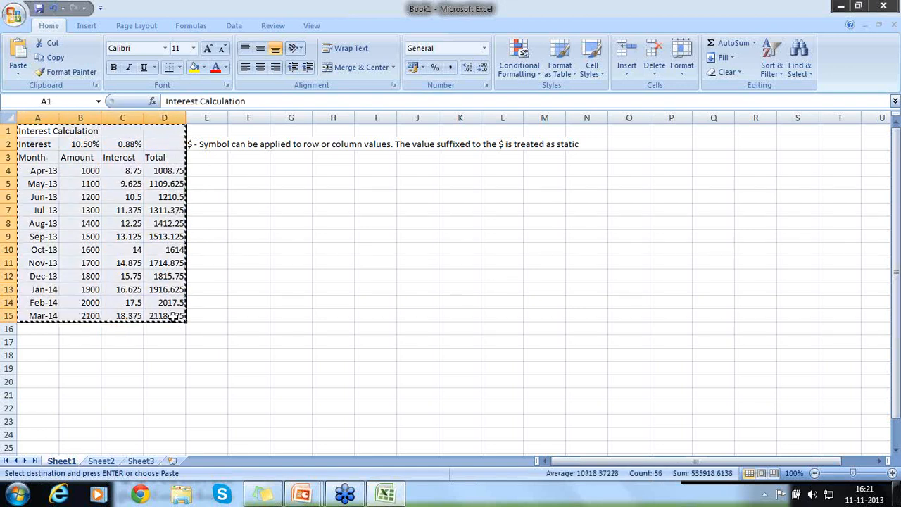
pyautogui.hotkey('ctrl', 'c')
pyautogui.press('Down')
pyautogui.press('Down')
pyautogui.press('Down')
pyautogui.press('Down')
pyautogui.press('Down')
pyautogui.press('Down')
pyautogui.press('Down')
pyautogui.press('Down')
pyautogui.press('Down')
pyautogui.press('Down')
pyautogui.press('Down')
pyautogui.press('Down')
pyautogui.press('Down')
pyautogui.press('Down')
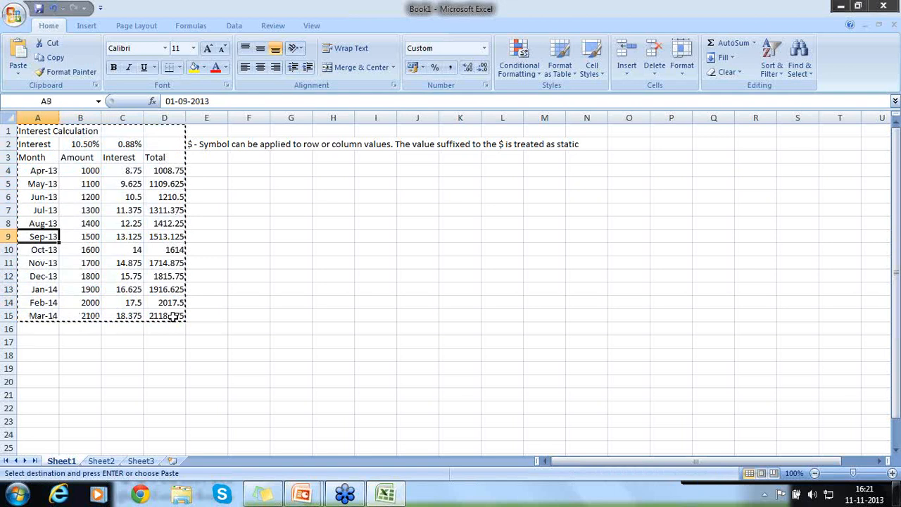
pyautogui.press('Down')
pyautogui.press('Down')
pyautogui.press('Down')
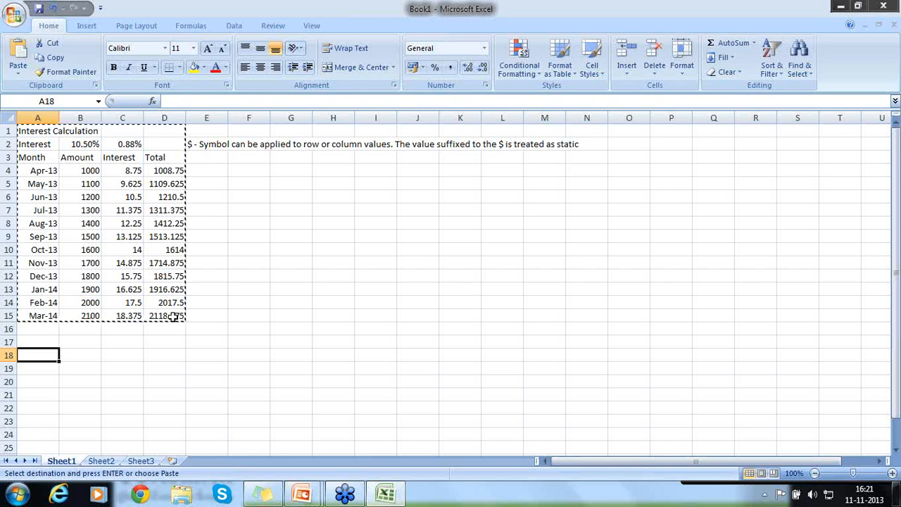
pyautogui.hotkey('ctrl', 'v')
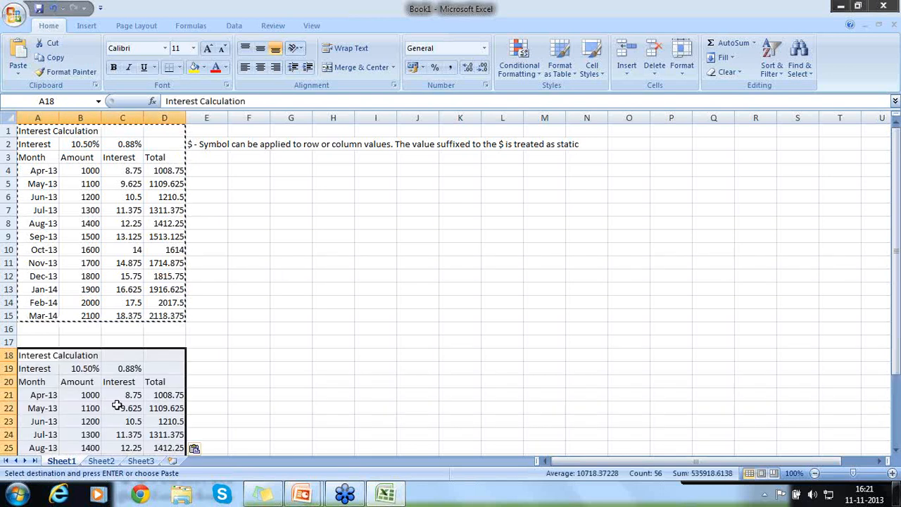
# - Examine the cell references of the amount formulas in column B of the duplicated table, from row 21 down
pyautogui.click(82, 410)
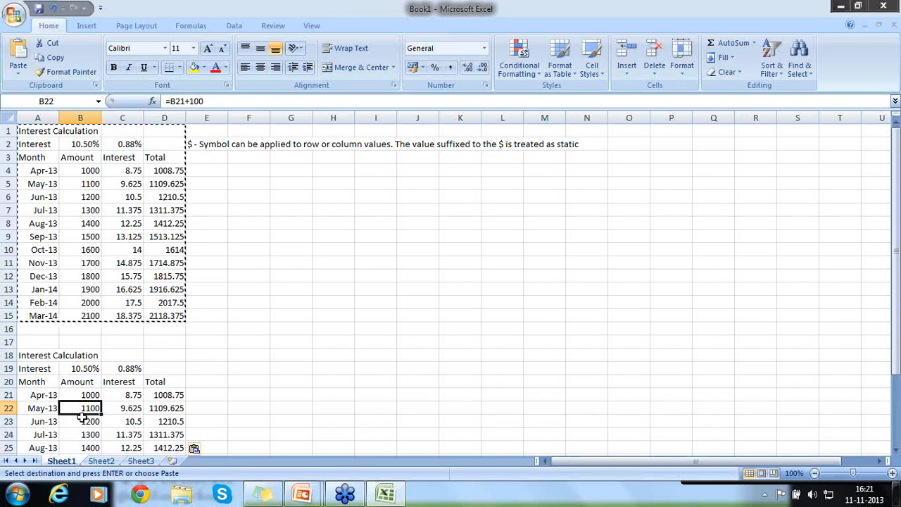
pyautogui.click(82, 419)
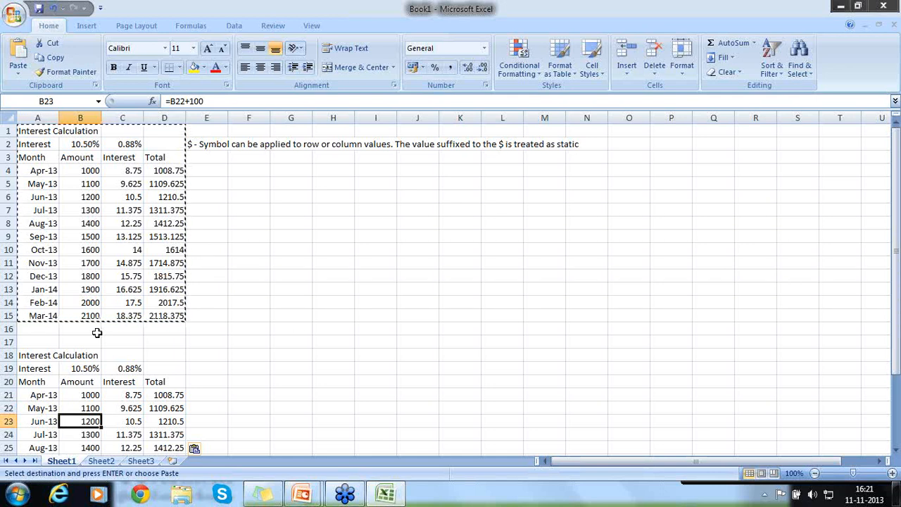
pyautogui.press('Down')
pyautogui.press('Down')
pyautogui.press('Up')
pyautogui.press('Up')
pyautogui.press('Up')
pyautogui.press('Up')
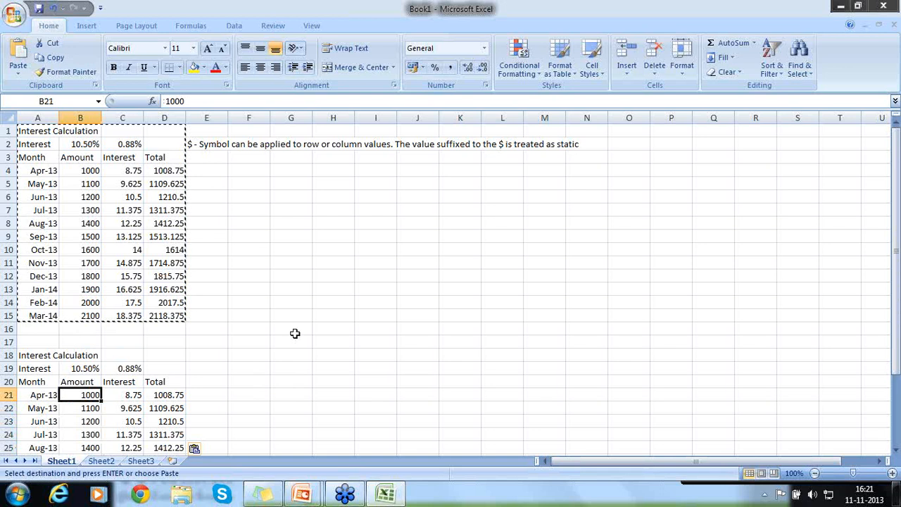
# - Enter Apr-2013 in G7 and May-2013 in H7, and fill the month series across row 7 to Jan-14 in P7
pyautogui.click(291, 210)
pyautogui.write('A')
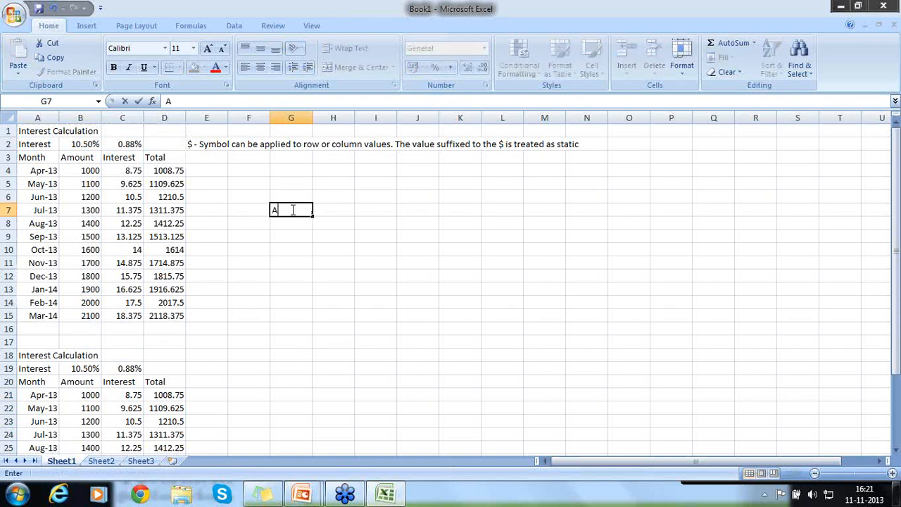
pyautogui.write('pr-2013')
pyautogui.press('Tab')
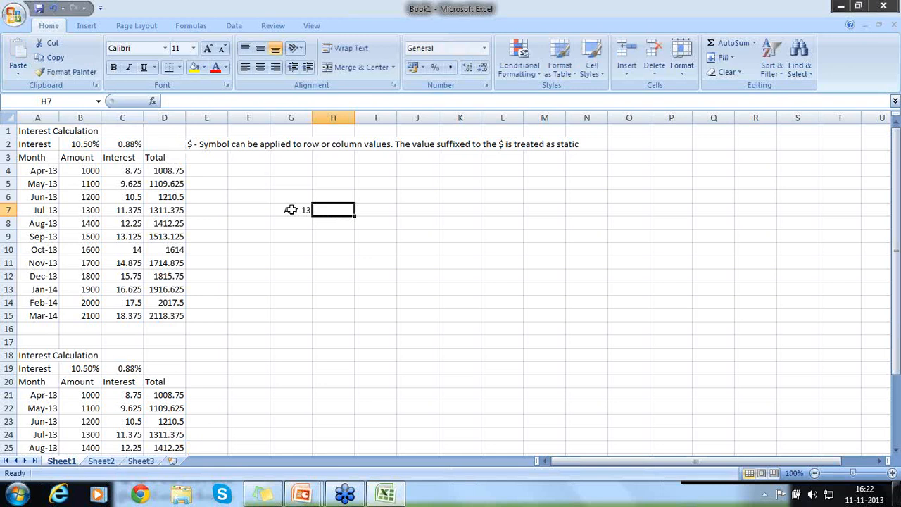
pyautogui.write('May-201')
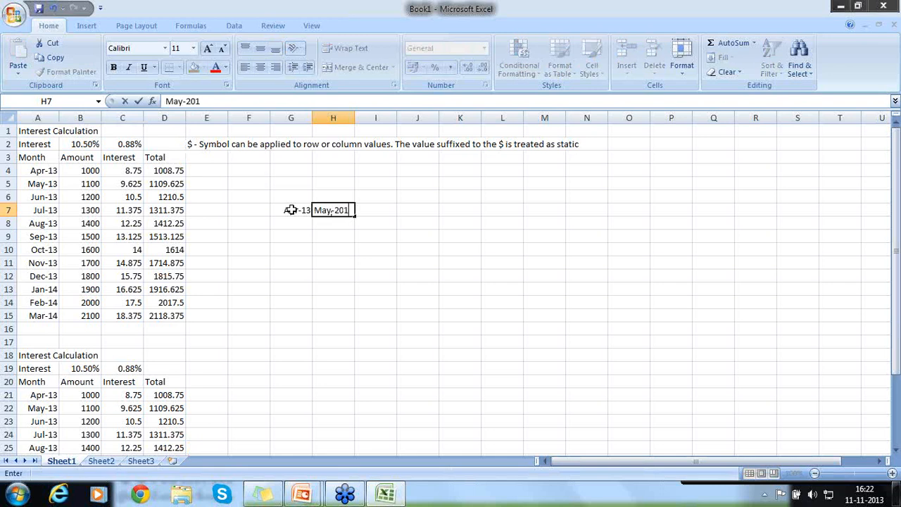
pyautogui.write('3')
pyautogui.press('Return')
pyautogui.moveTo(291, 209); pyautogui.dragTo(694, 211)
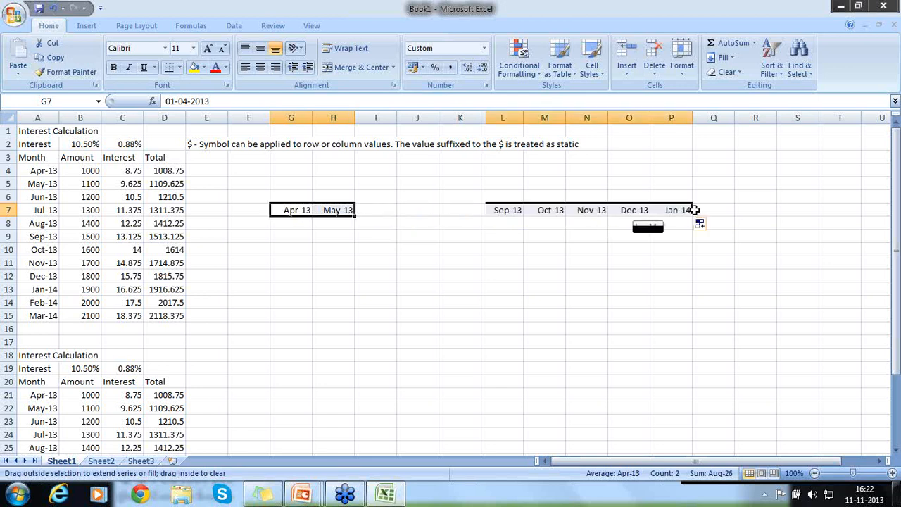
# - Enter the row labels Amount, Interest and Total in cells F8, F9 and F10
pyautogui.click(236, 226)
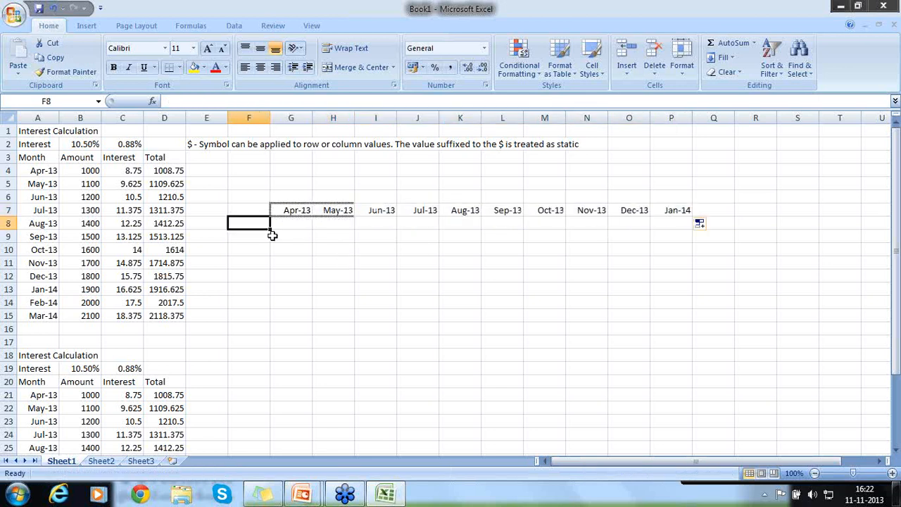
pyautogui.write('Amount')
pyautogui.press('Return')
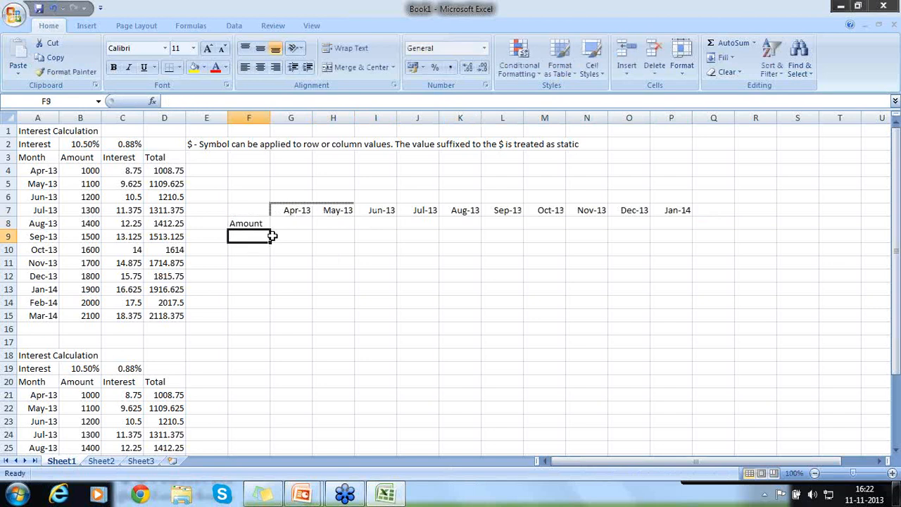
pyautogui.write('Interest')
pyautogui.press('Return')
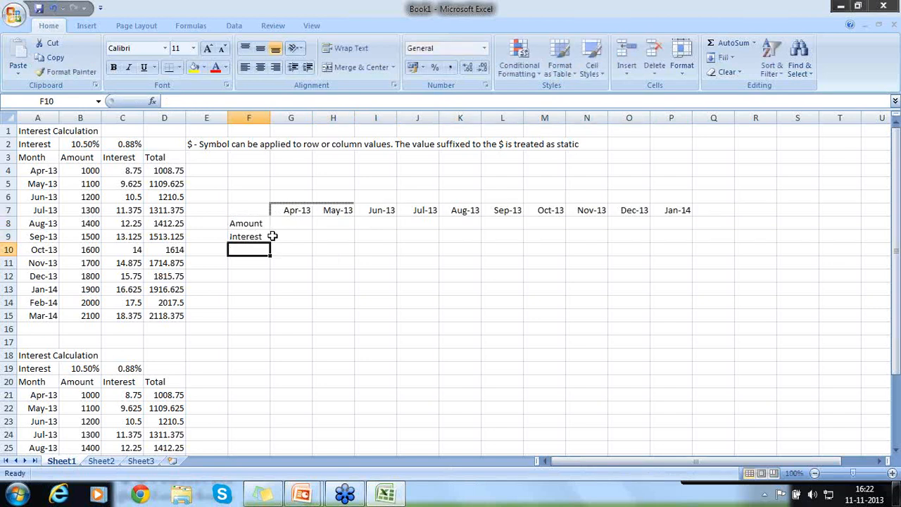
pyautogui.write('Total')
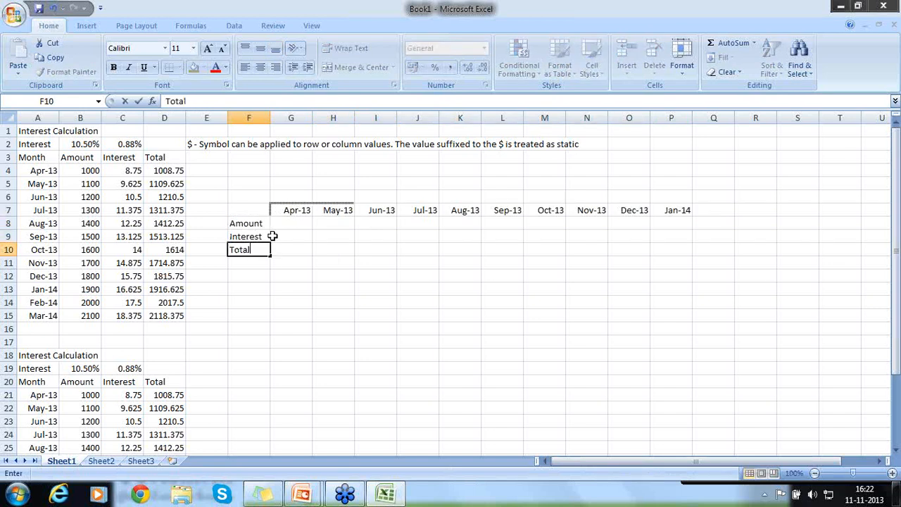
pyautogui.press('Return')
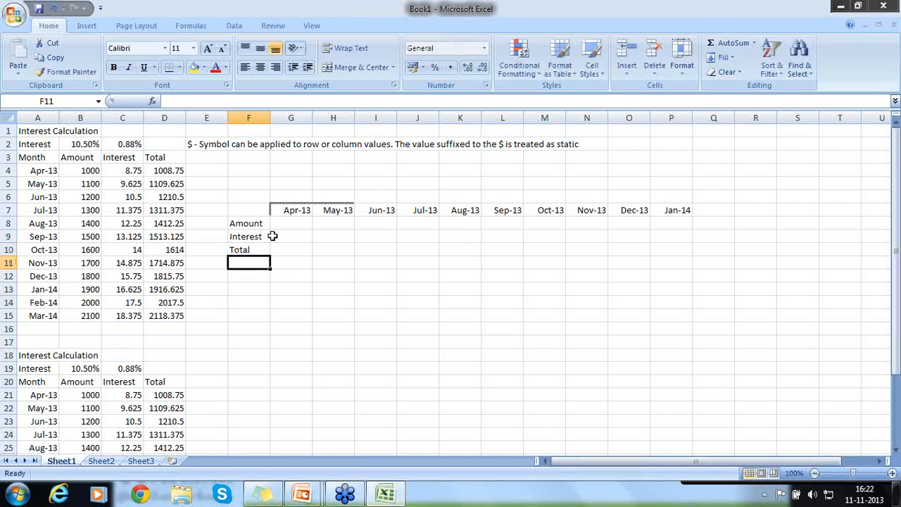
# - Enter the Apr-13 amount 1000 in G8 and copy it across the May-13 to Jan-14 amount cells H8:P8
pyautogui.click(118, 146)
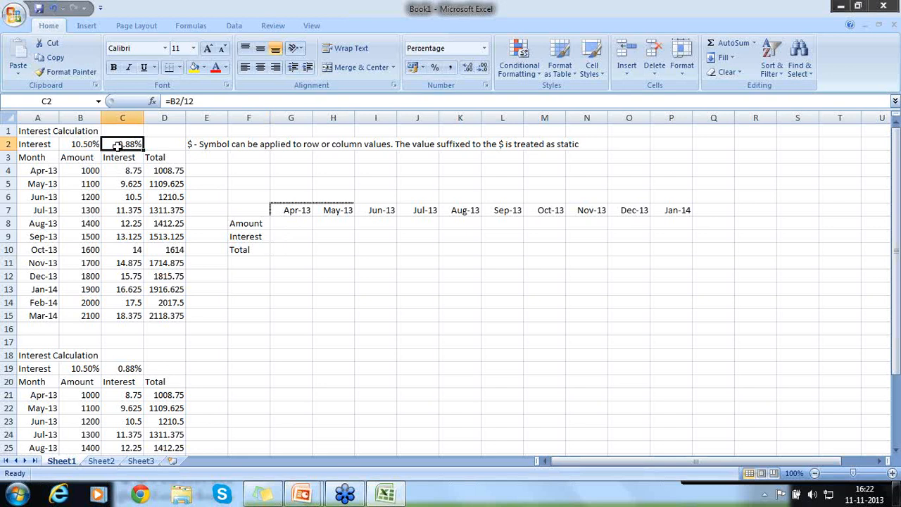
pyautogui.click(288, 228)
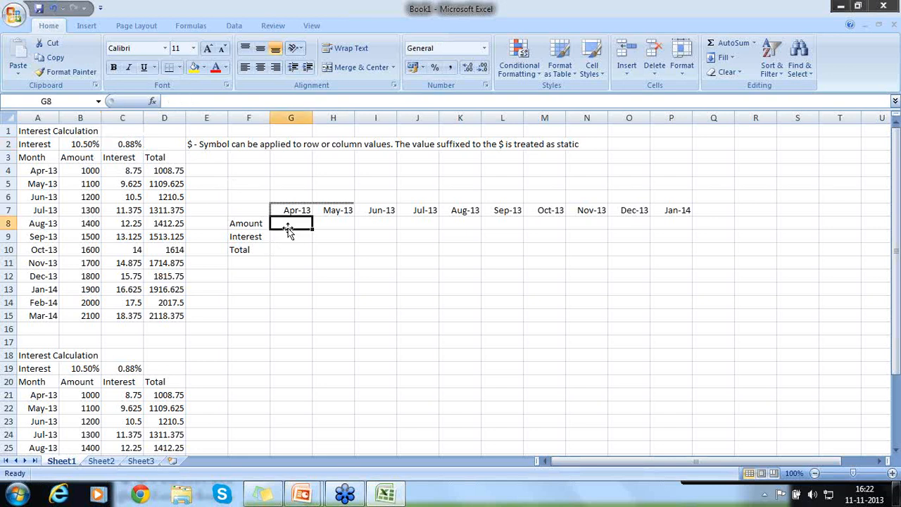
pyautogui.write('1000')
pyautogui.press('Tab')
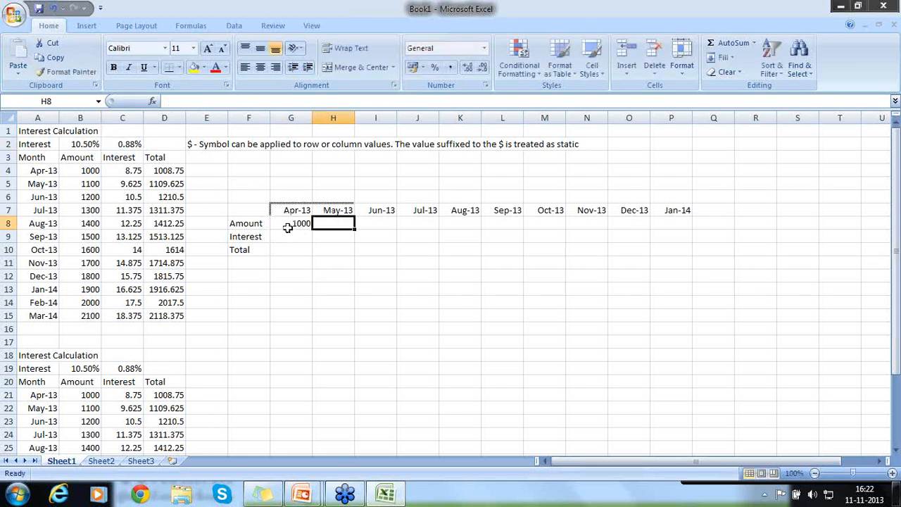
pyautogui.click(288, 228)
pyautogui.hotkey('ctrl', 'c')
pyautogui.press('Right')
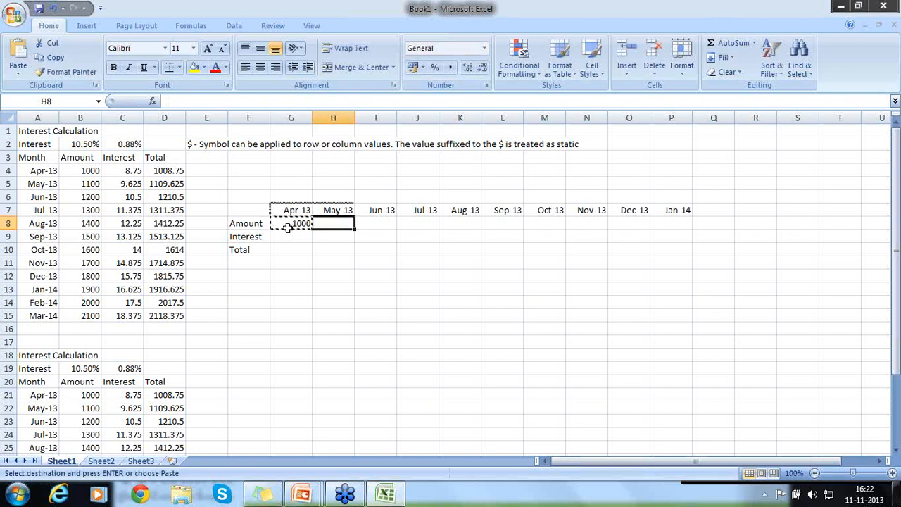
pyautogui.hotkey('shift', 'Right')
pyautogui.hotkey('shift', 'Right')
pyautogui.hotkey('shift', 'Right')
pyautogui.hotkey('shift', 'Right')
pyautogui.hotkey('shift', 'Right')
pyautogui.hotkey('shift', 'Right')
pyautogui.hotkey('shift', 'Right')
pyautogui.hotkey('shift', 'Right')
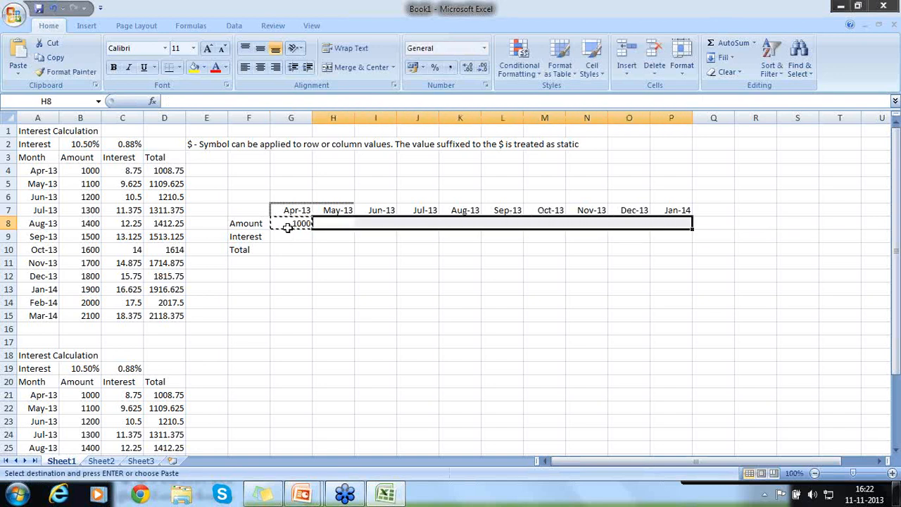
pyautogui.hotkey('ctrl', 'v')
# - Enter the Apr-13 interest formula =G8*C2 in cell G9, multiplying the amount by the monthly rate
pyautogui.click(288, 236)
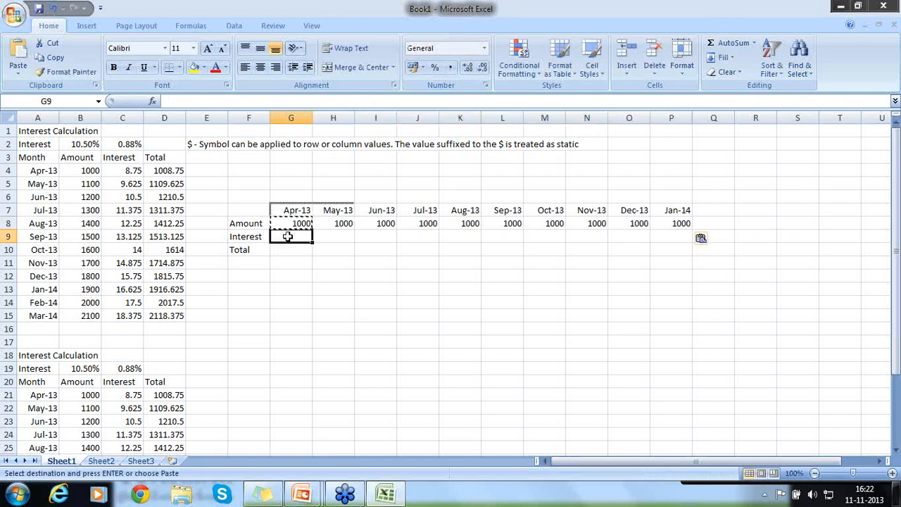
pyautogui.write('=')
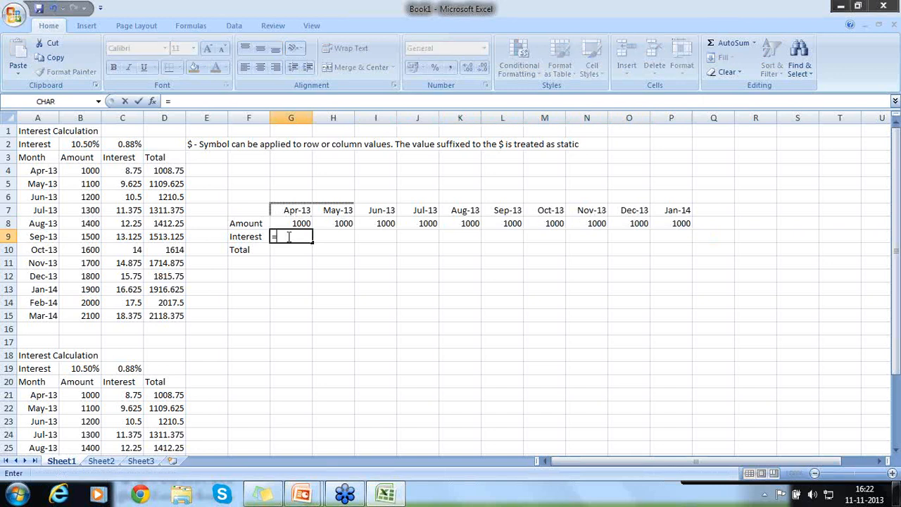
pyautogui.click(124, 142)
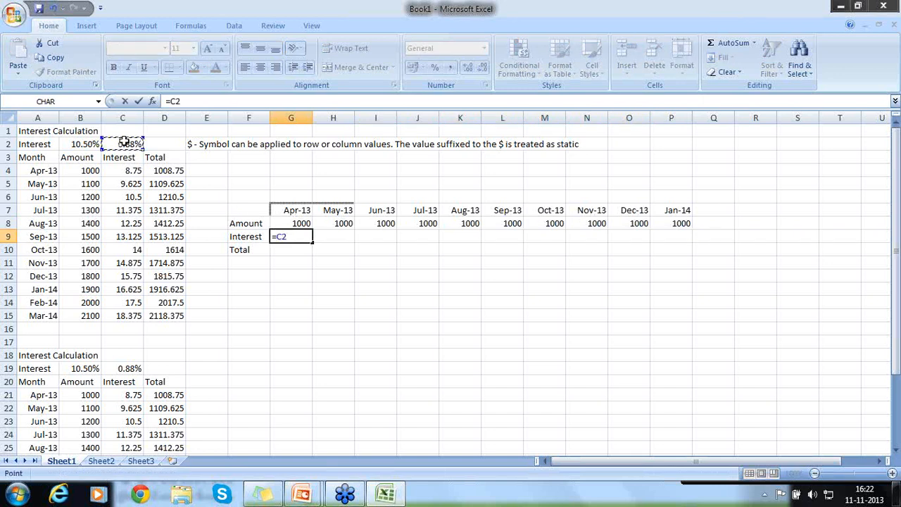
pyautogui.press('BackSpace')
pyautogui.press('Up')
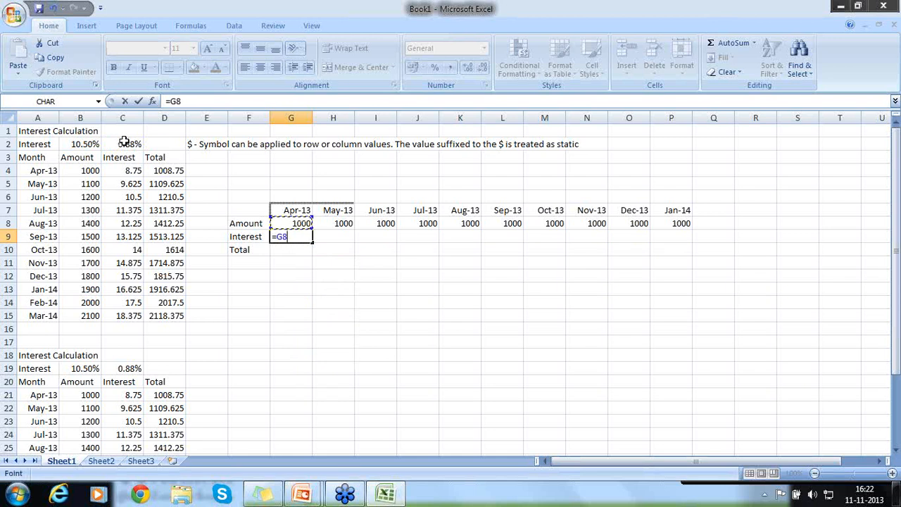
pyautogui.write('*')
pyautogui.click(125, 144)
pyautogui.press('Return')
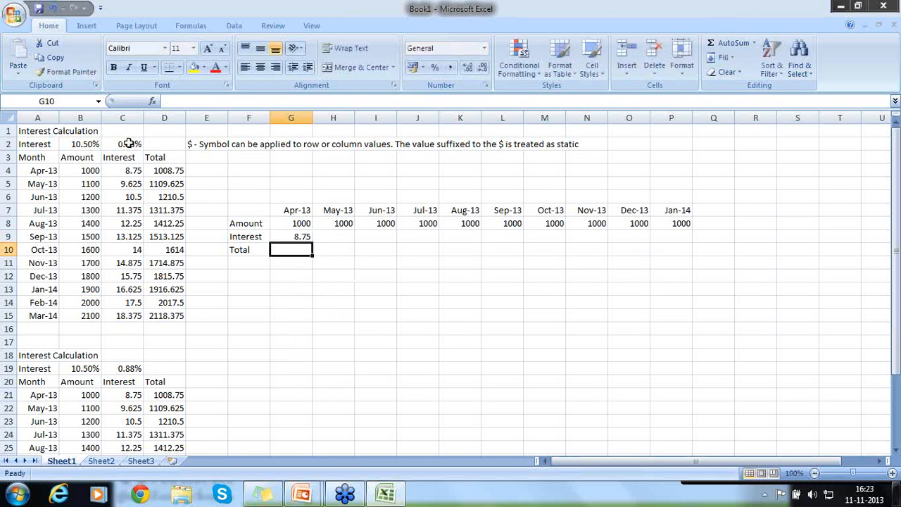
# - Copy the Apr-13 interest formula from G9 into H9 and check the cells H8 and D2 it refers to
pyautogui.click(280, 236)
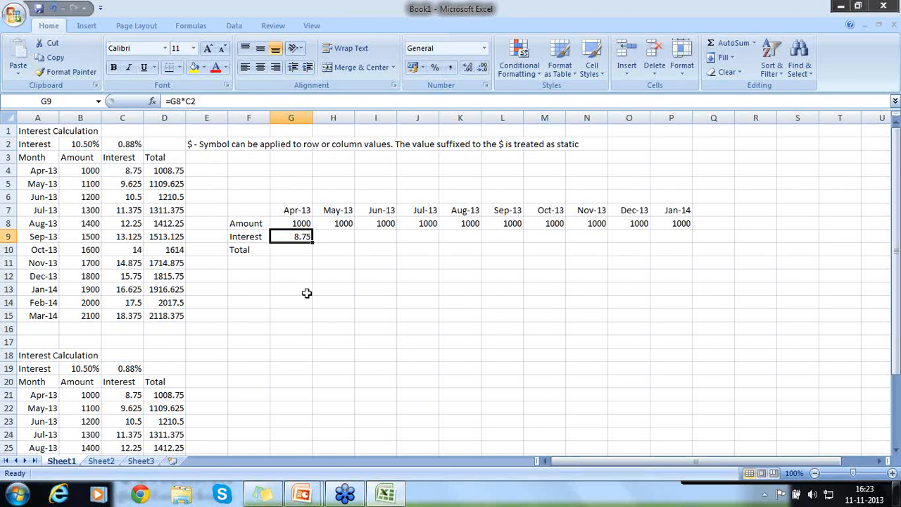
pyautogui.hotkey('ctrl', 'c')
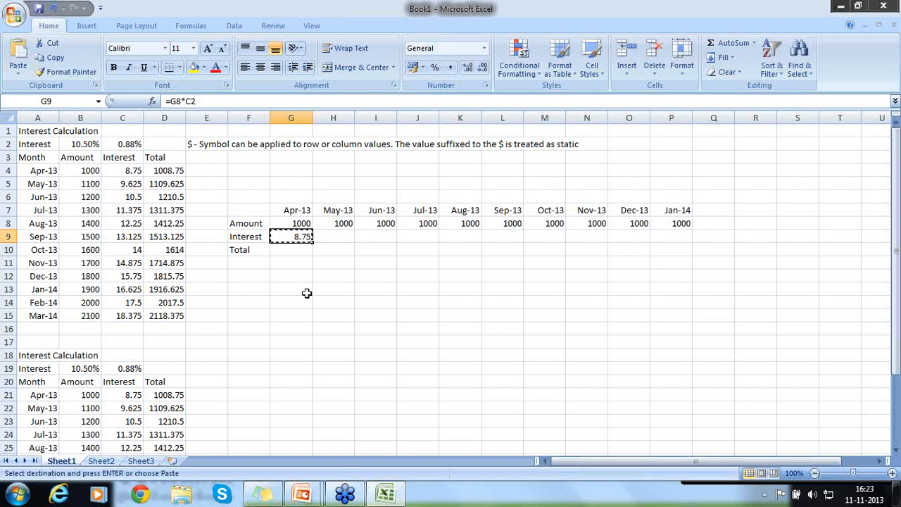
pyautogui.press('Right')
pyautogui.hotkey('ctrl', 'v')
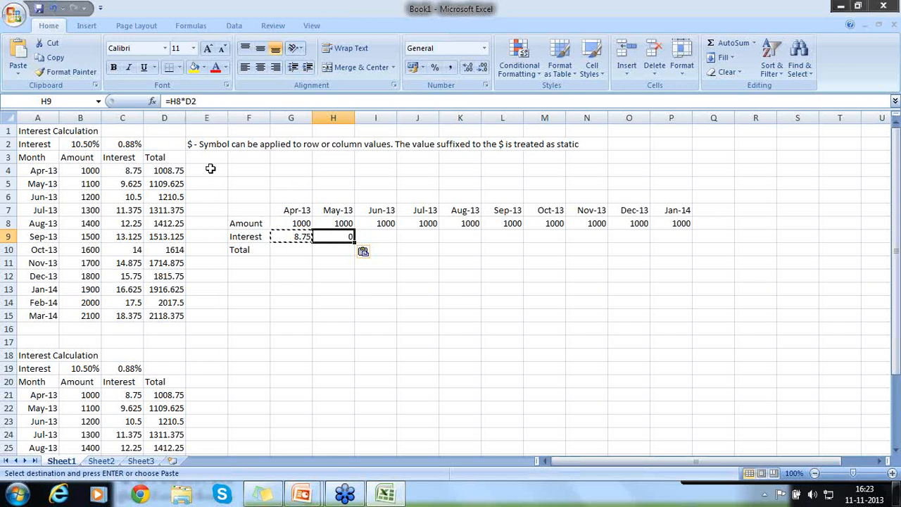
pyautogui.click(336, 222)
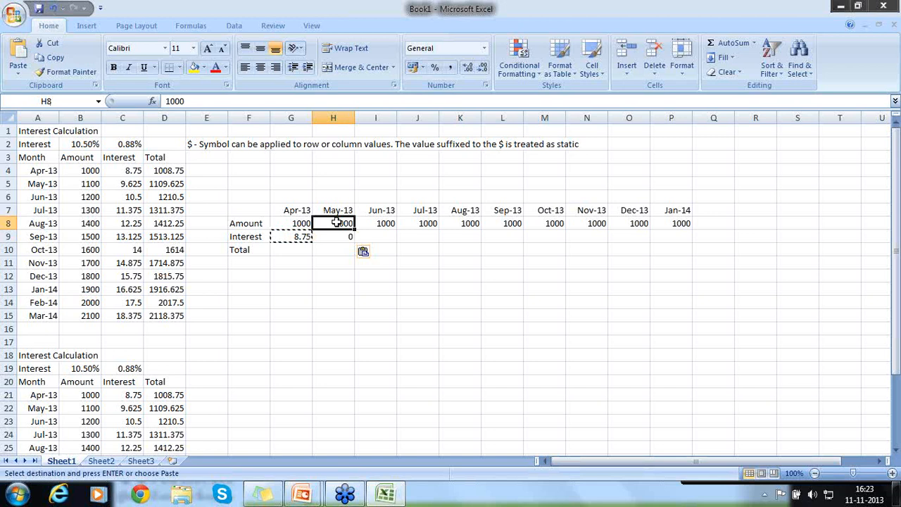
pyautogui.click(156, 141)
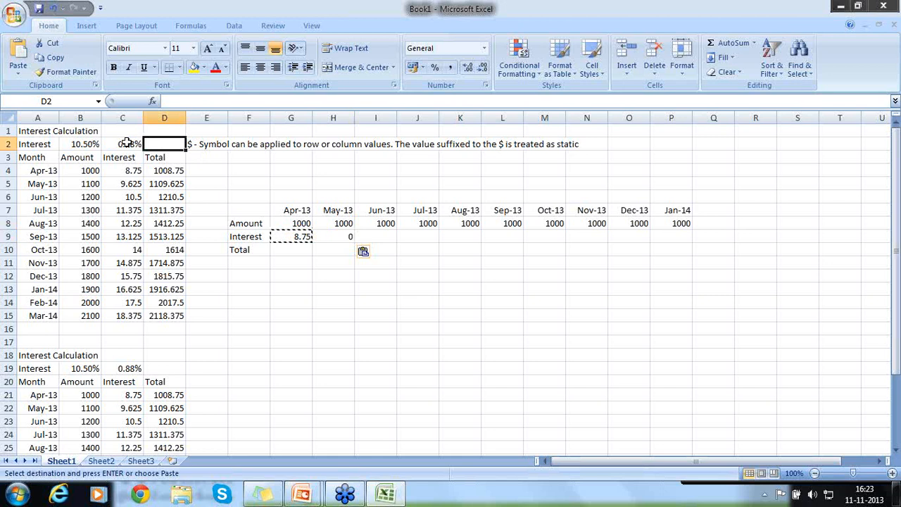
pyautogui.click(330, 235)
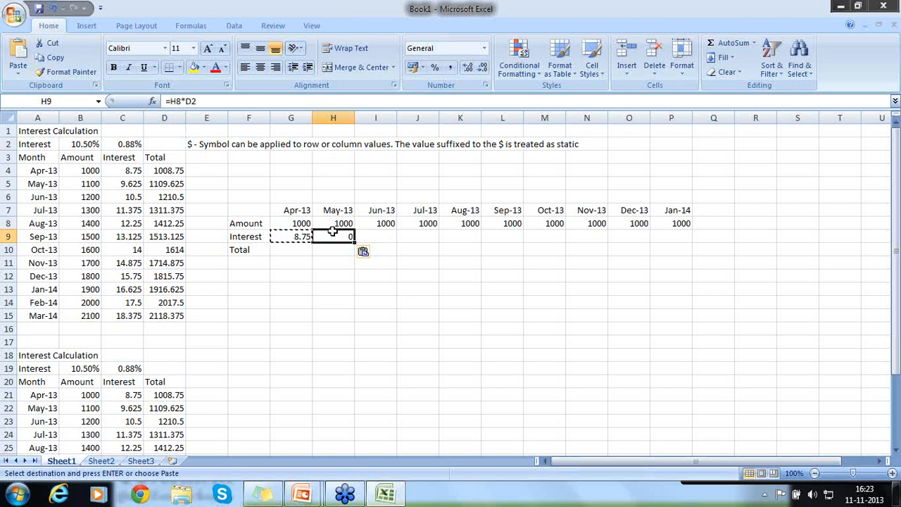
# - Fix the column of the rate reference in the Apr-13 interest formula by changing G9 to =G8*$C2
pyautogui.click(288, 236)
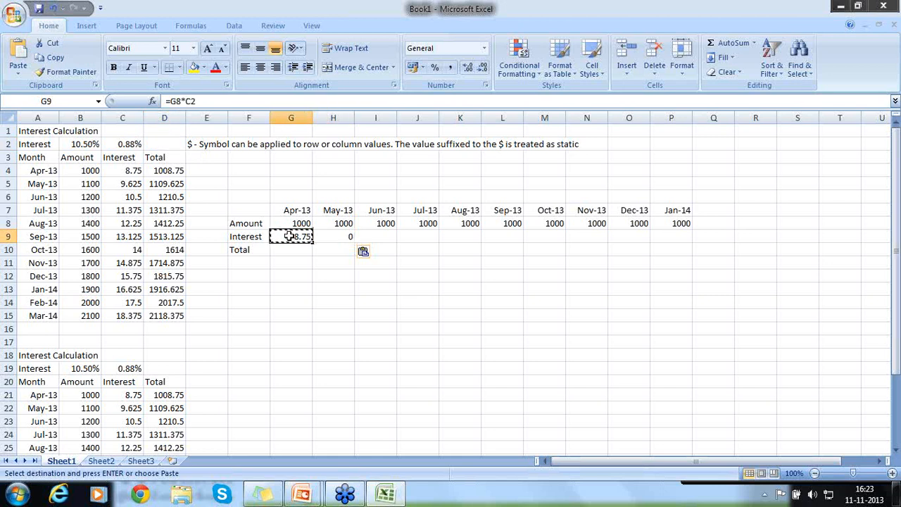
pyautogui.click(186, 100)
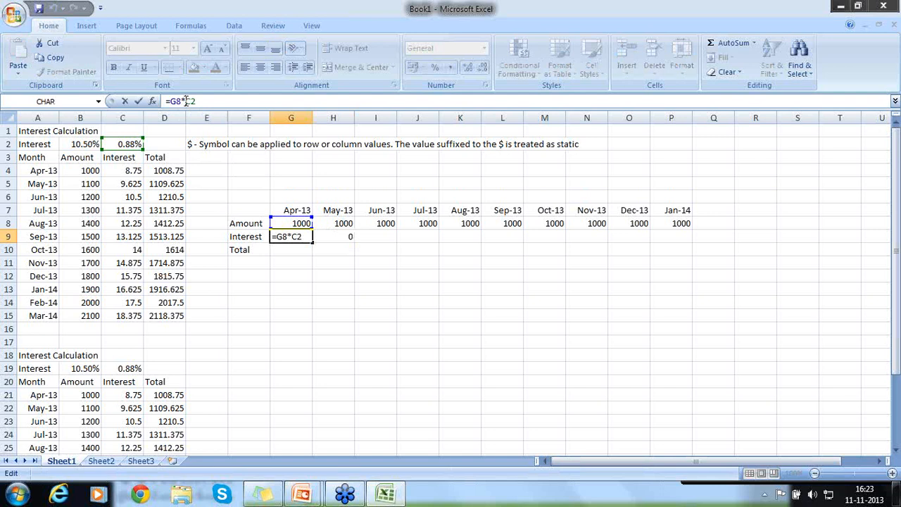
pyautogui.write('$')
pyautogui.press('Return')
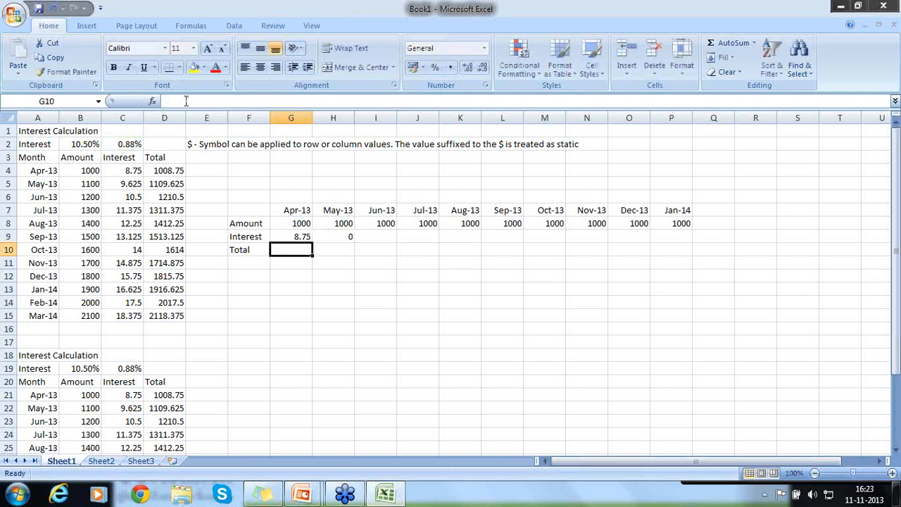
# - Copy the Apr-13 interest formula from G9 across the May-13 to Jan-14 interest cells H9:P9
pyautogui.press('Up')
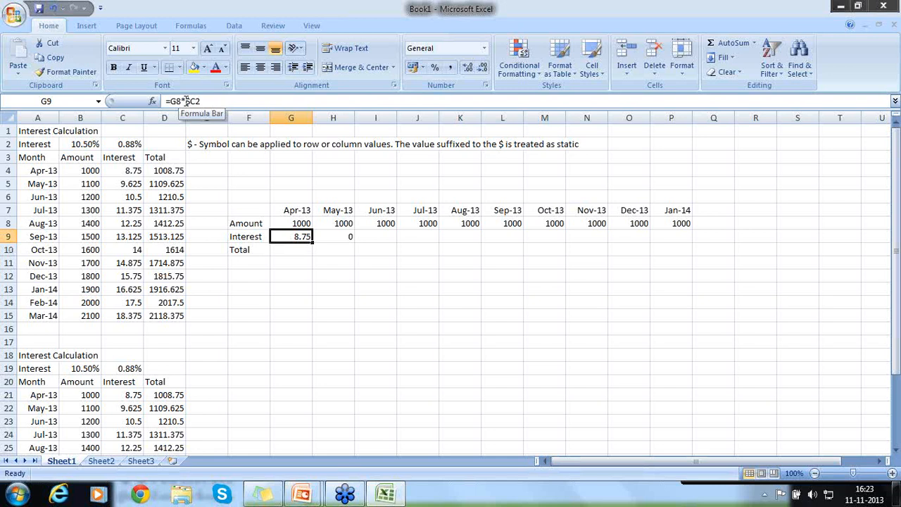
pyautogui.hotkey('ctrl', 'c')
pyautogui.press('Right')
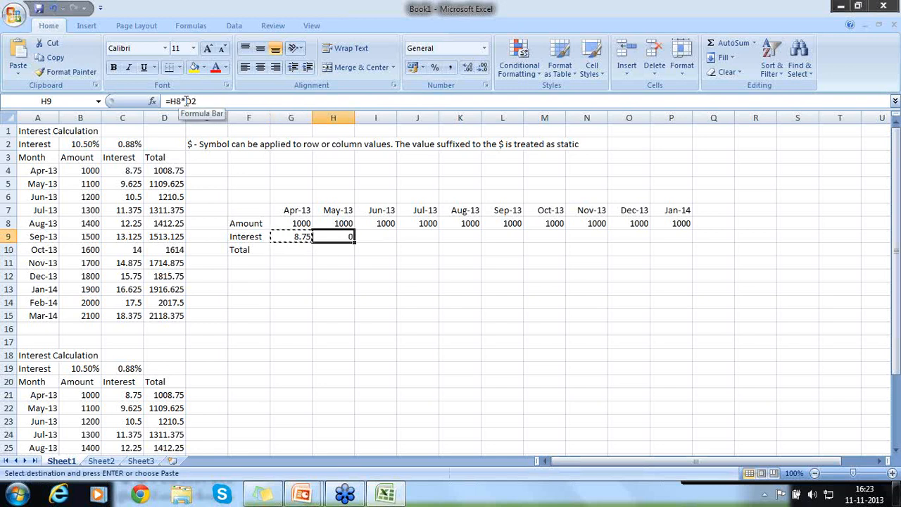
pyautogui.hotkey('ctrl', 'v')
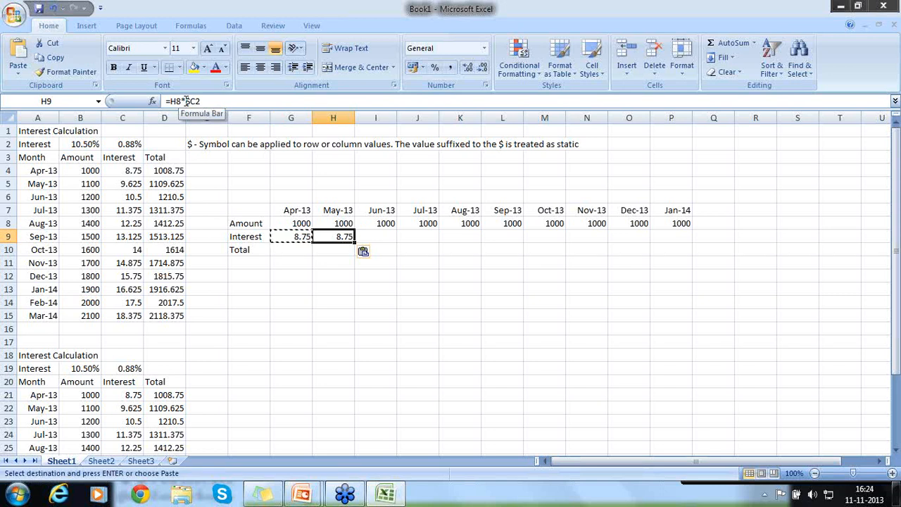
pyautogui.press('Right')
pyautogui.hotkey('shift', 'Right')
pyautogui.hotkey('shift', 'Right')
pyautogui.hotkey('shift', 'Right')
pyautogui.hotkey('shift', 'Right')
pyautogui.hotkey('shift', 'Right')
pyautogui.hotkey('shift', 'Right')
pyautogui.hotkey('shift', 'Right')
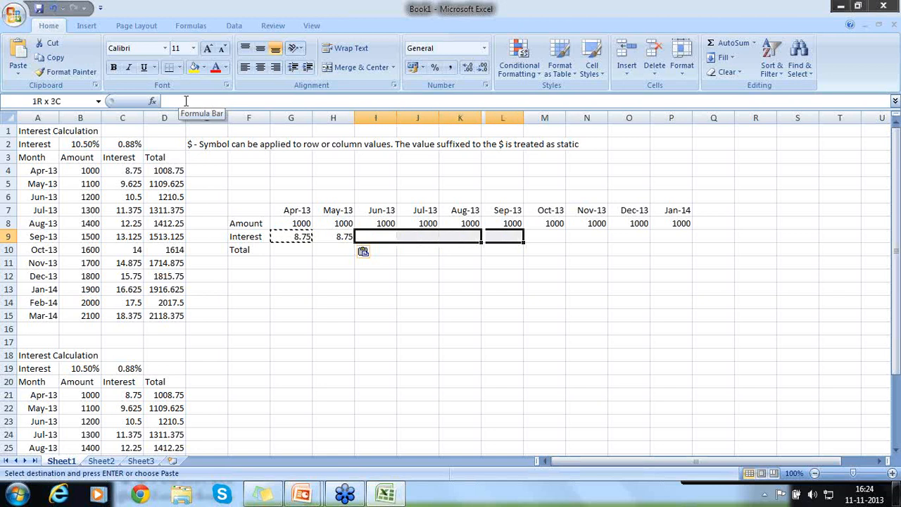
pyautogui.hotkey('ctrl', 'v')
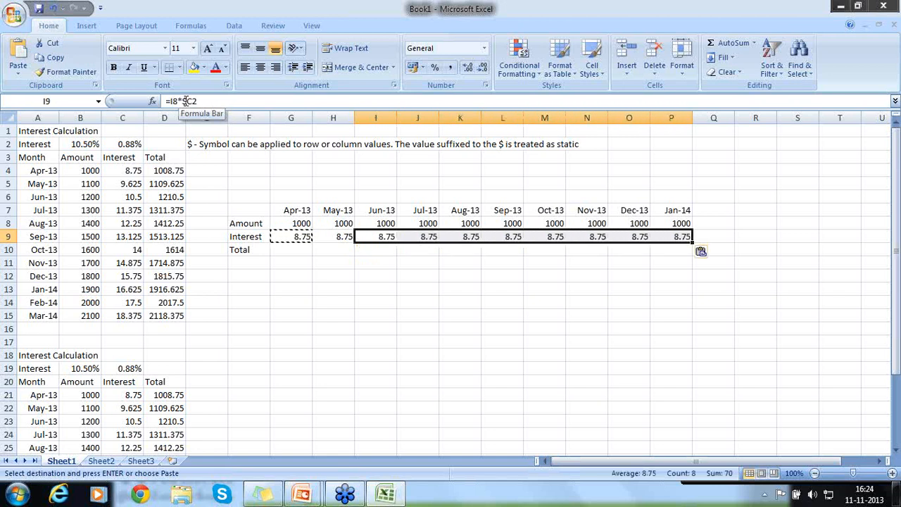
# - Examine the copied interest formulas along row 9 to compare their amount references with the fixed $C2 reference
pyautogui.press('Right')
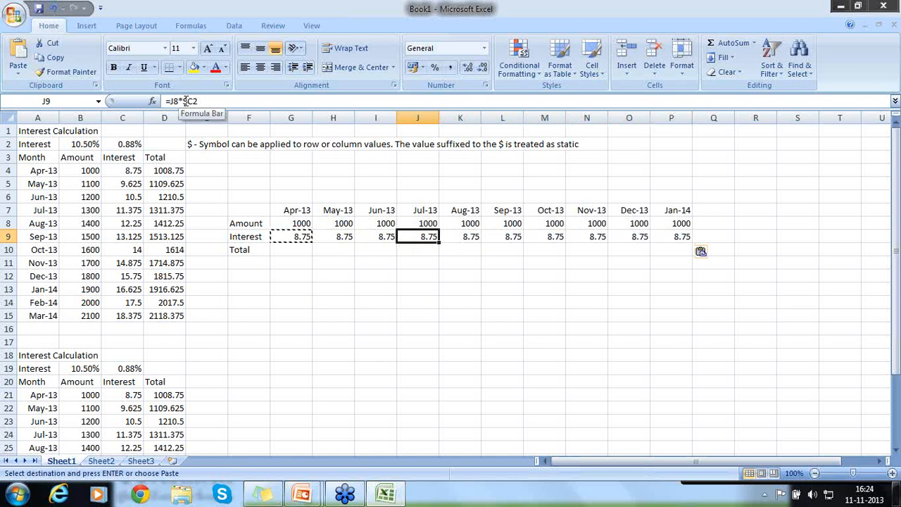
pyautogui.press('Right')
pyautogui.press('Right')
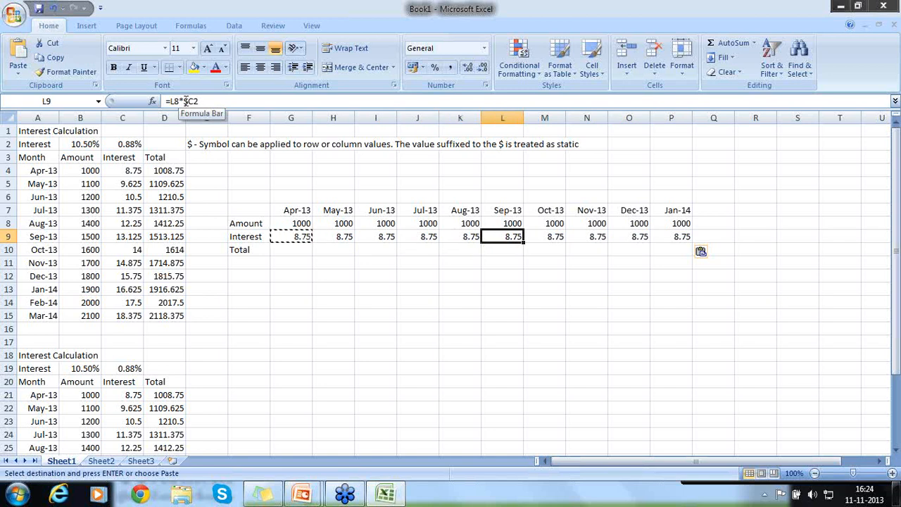
pyautogui.press('Right')
pyautogui.press('Right')
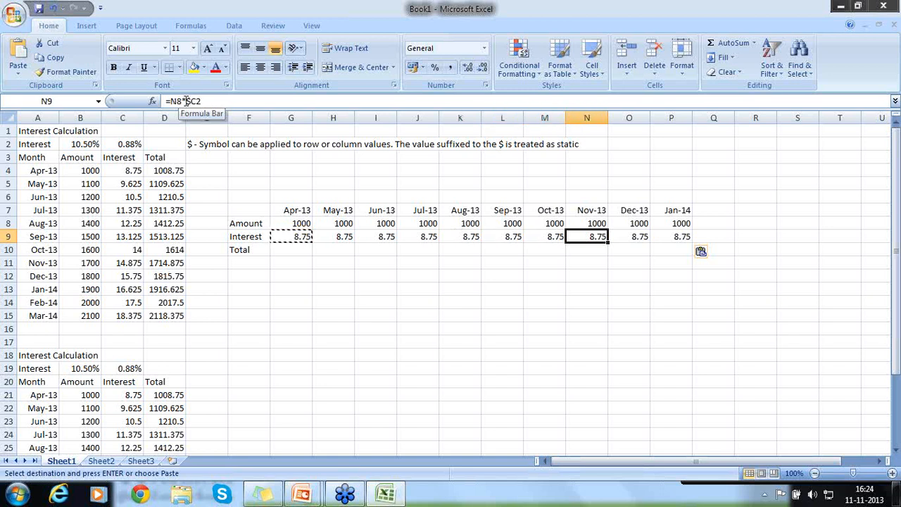
pyautogui.press('Left')
pyautogui.press('Left')
pyautogui.press('Left')
pyautogui.press('Left')
pyautogui.press('Left')
pyautogui.press('Left')
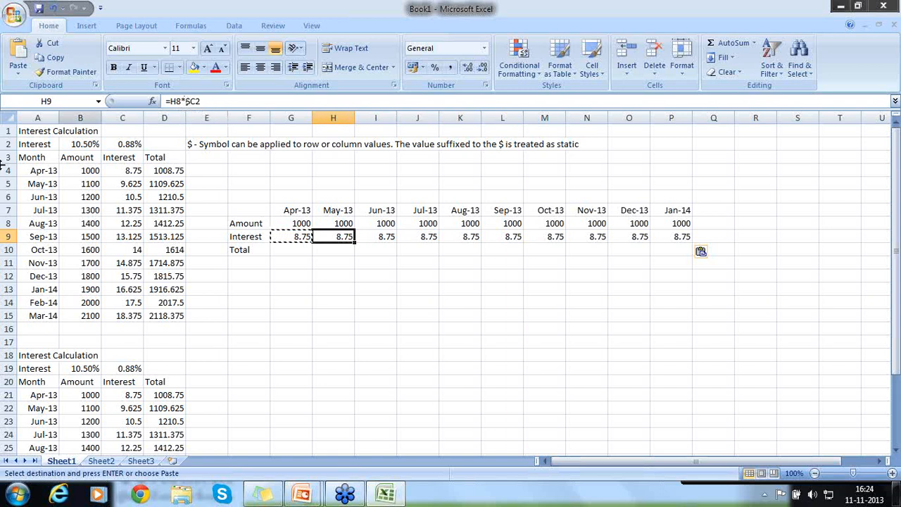
# - Copy the Month column A20:A32 with its header and paste it transposed as a row starting at F19
pyautogui.click(34, 382)
pyautogui.moveTo(33, 382); pyautogui.dragTo(28, 435)
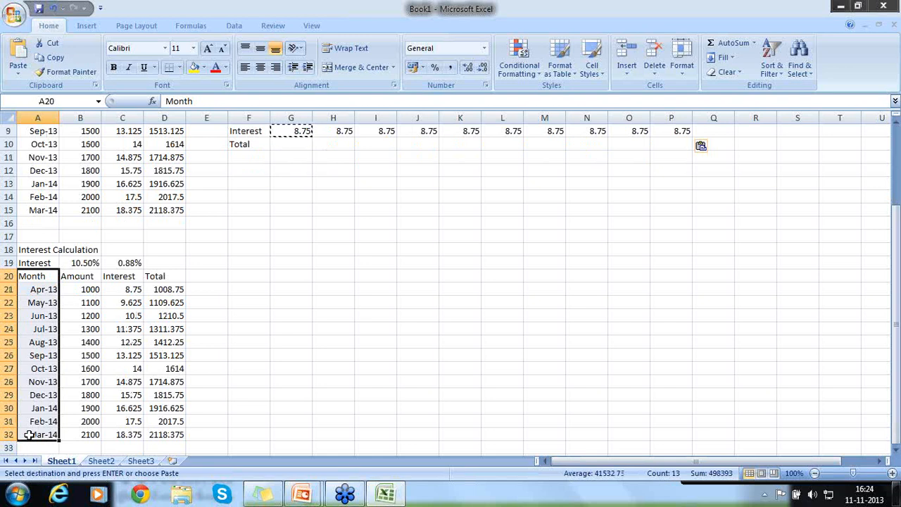
pyautogui.hotkey('ctrl', 'c')
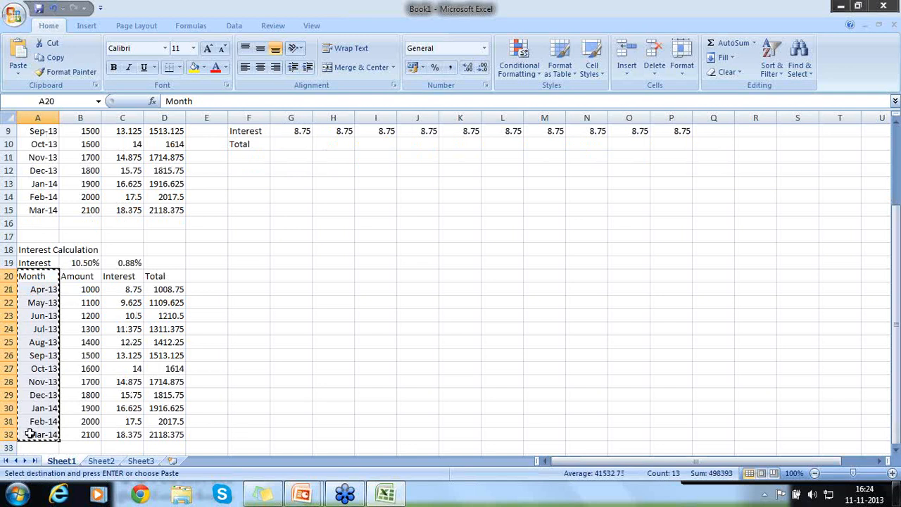
pyautogui.click(243, 264)
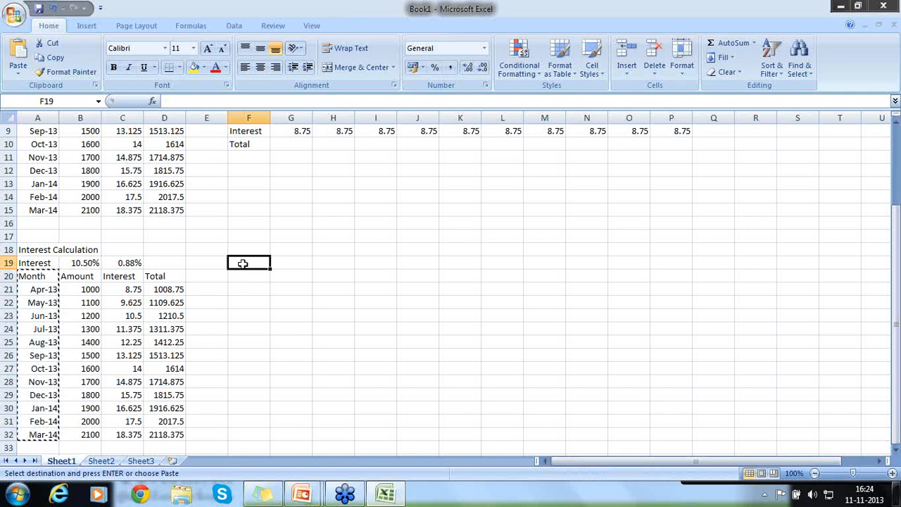
pyautogui.rightClick(243, 264)
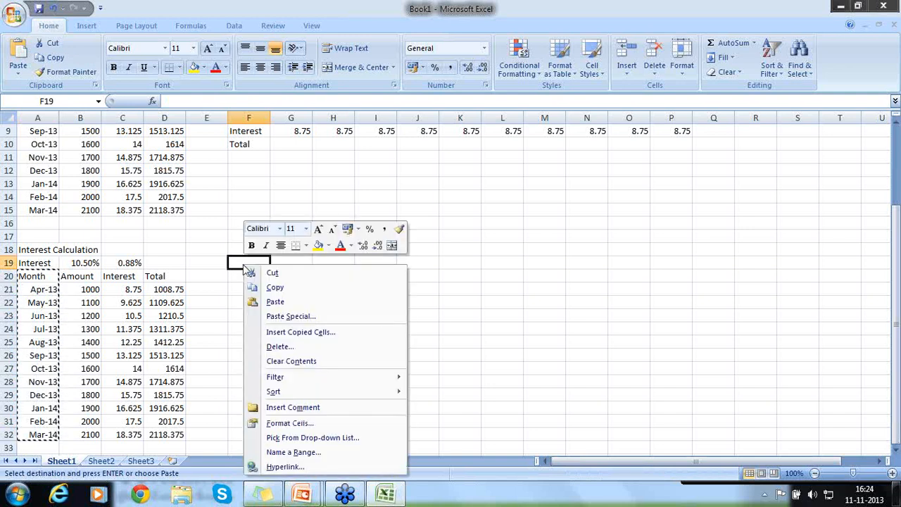
pyautogui.click(264, 319)
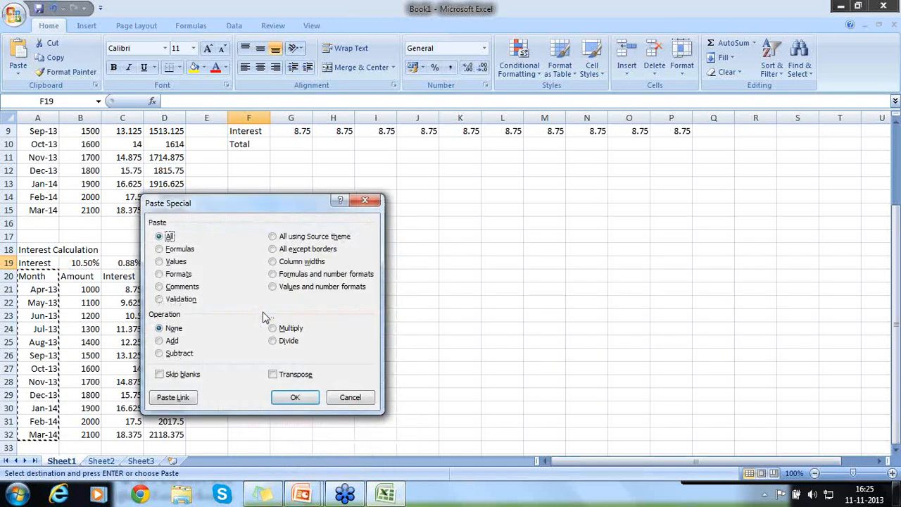
pyautogui.click(279, 376)
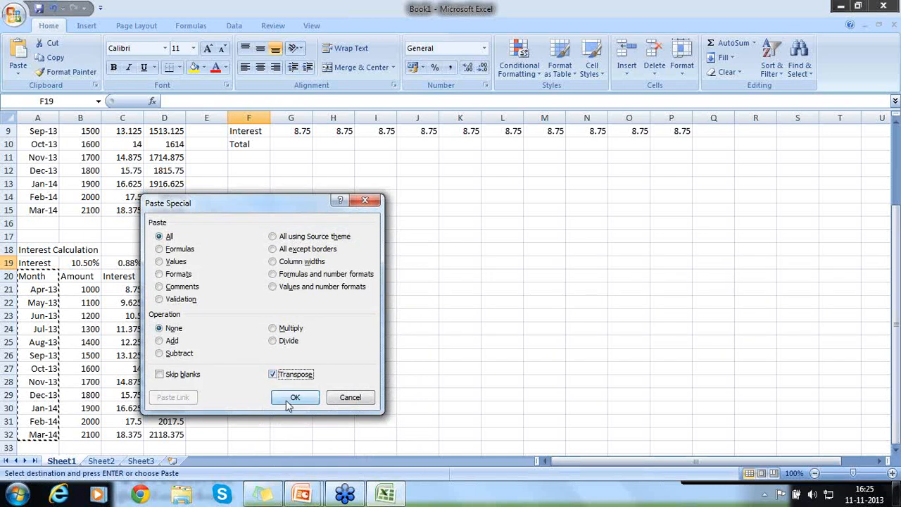
pyautogui.click(291, 399)
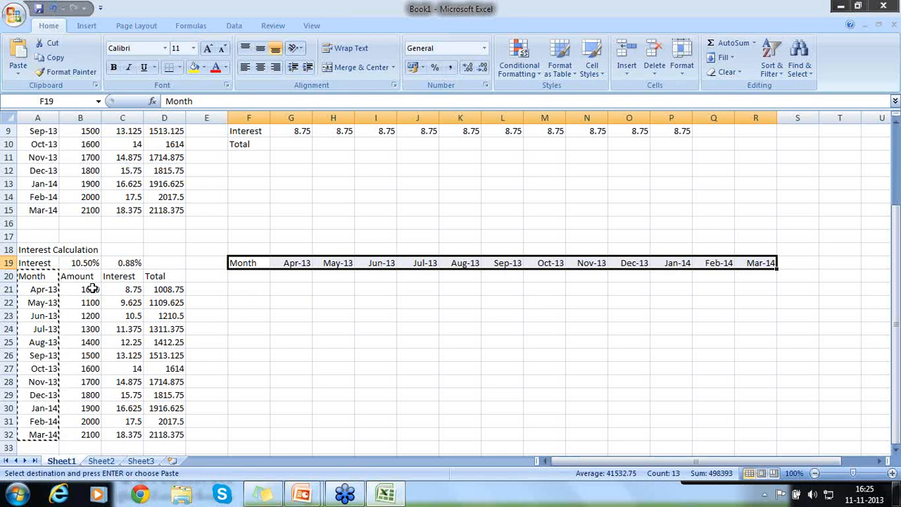
# - Check the Amount formulas in column B and copy the Amount column with its header, B20:B32
pyautogui.moveTo(92, 289); pyautogui.dragTo(92, 432)
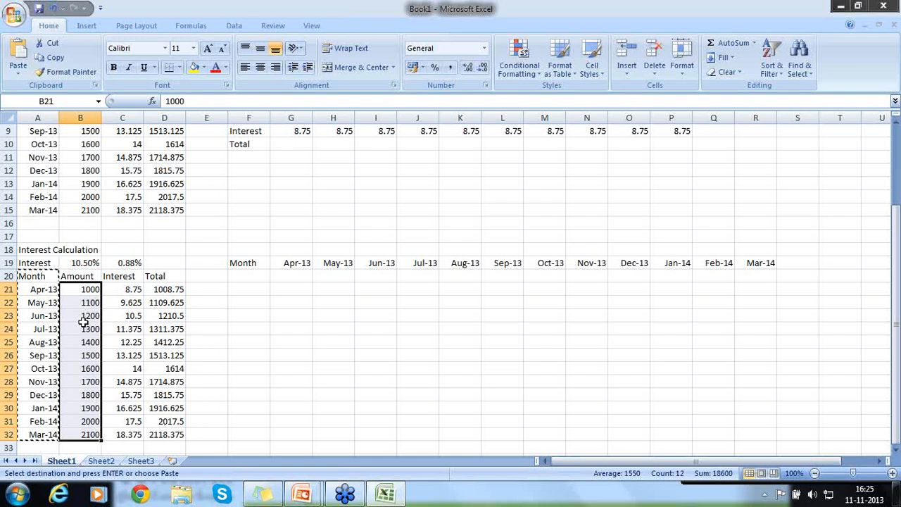
pyautogui.click(83, 295)
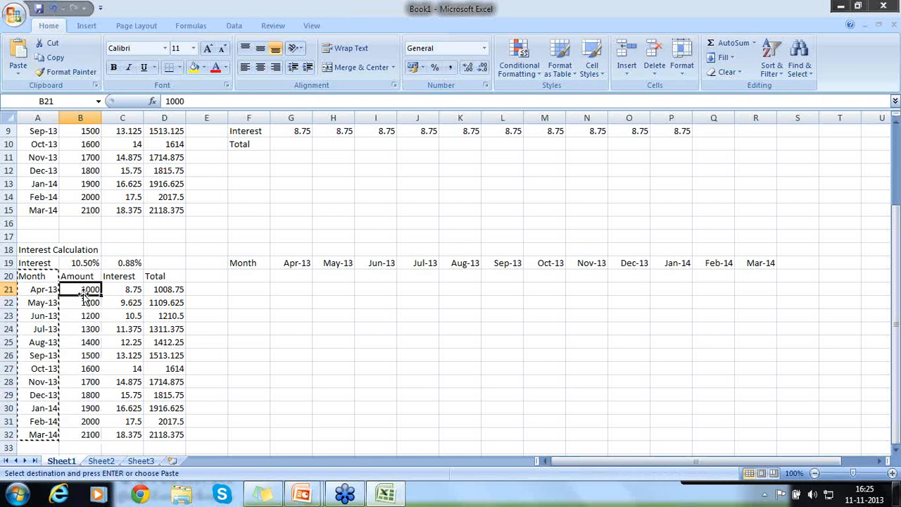
pyautogui.press('Down')
pyautogui.press('Down')
pyautogui.press('Down')
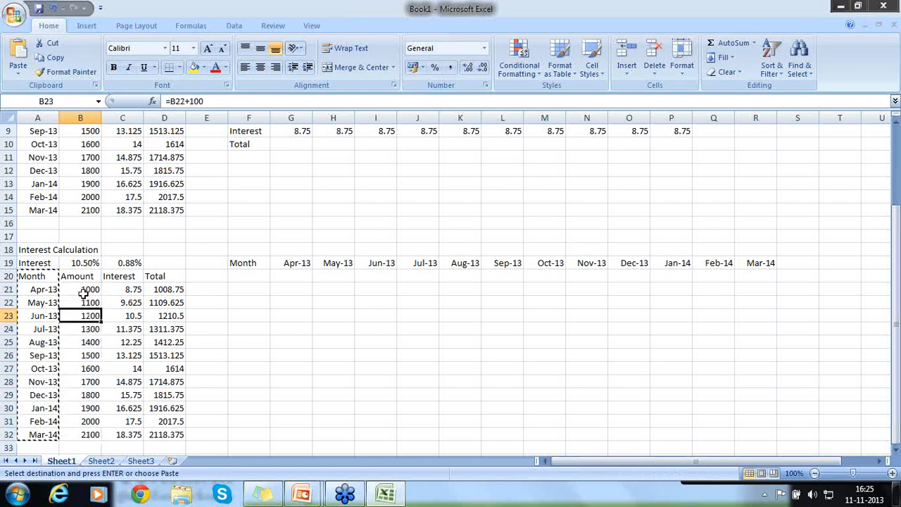
pyautogui.moveTo(83, 295); pyautogui.dragTo(86, 427)
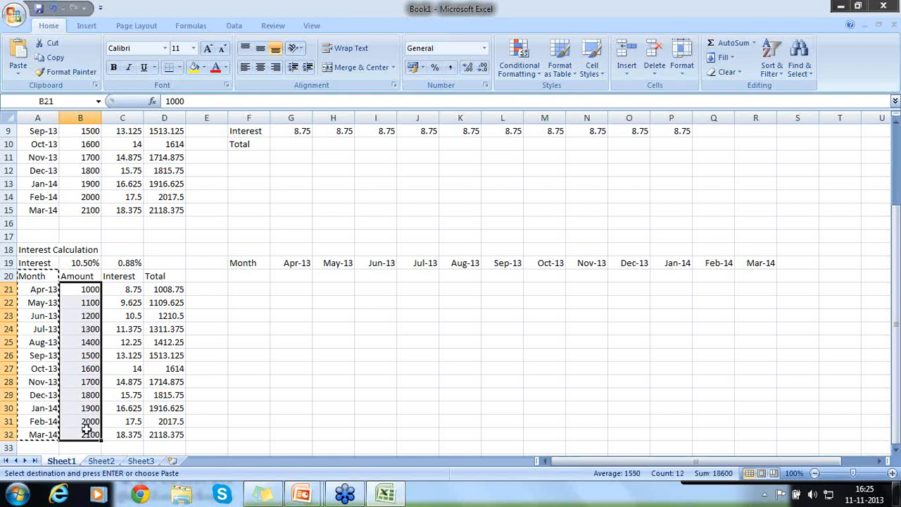
pyautogui.hotkey('ctrl', 'c')
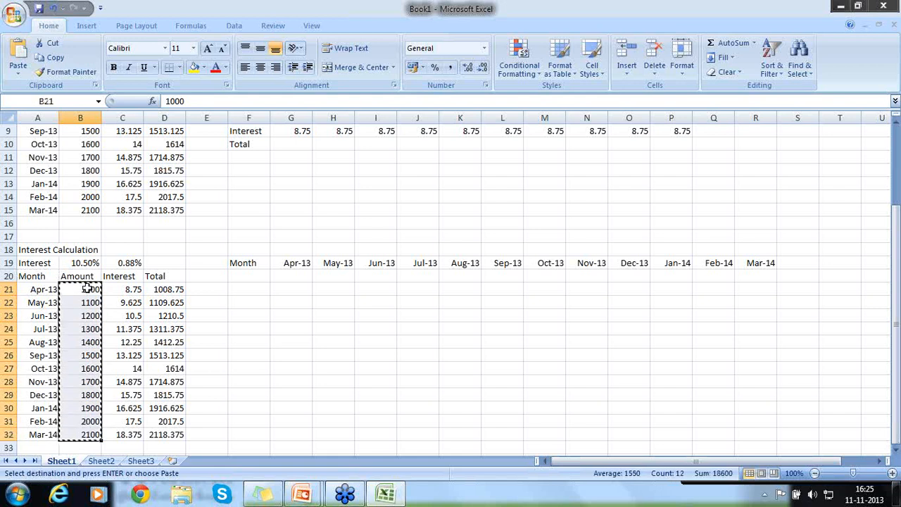
pyautogui.moveTo(82, 276); pyautogui.dragTo(86, 431)
pyautogui.hotkey('ctrl', 'c')
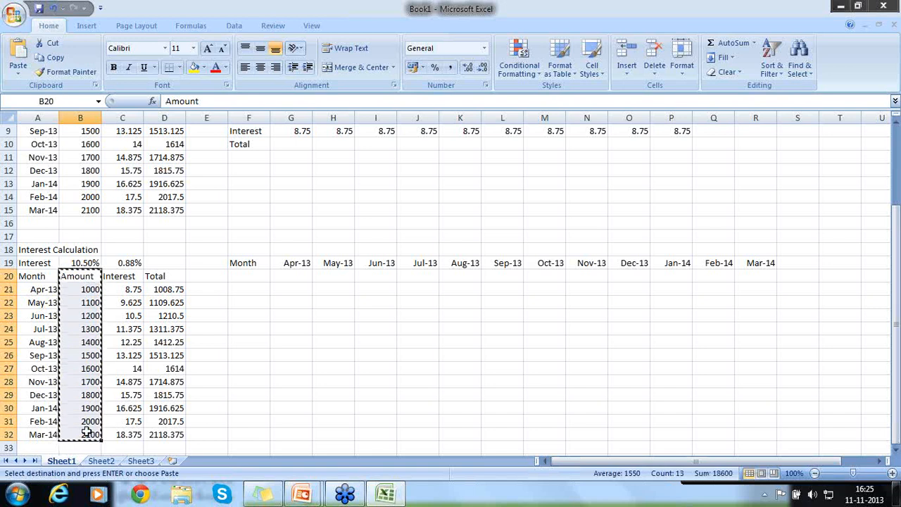
# - Paste the copied Amount column transposed as a row starting at F20 and check the formulas along that row
pyautogui.click(245, 276)
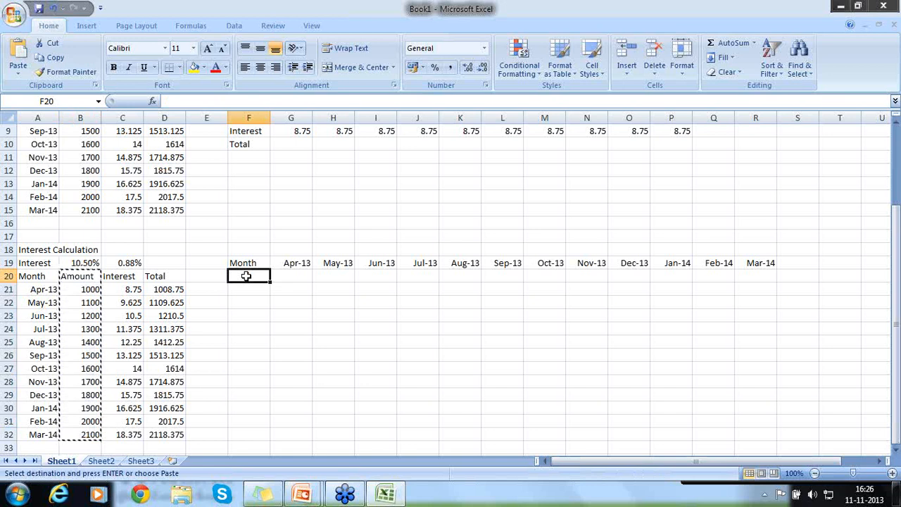
pyautogui.rightClick(246, 276)
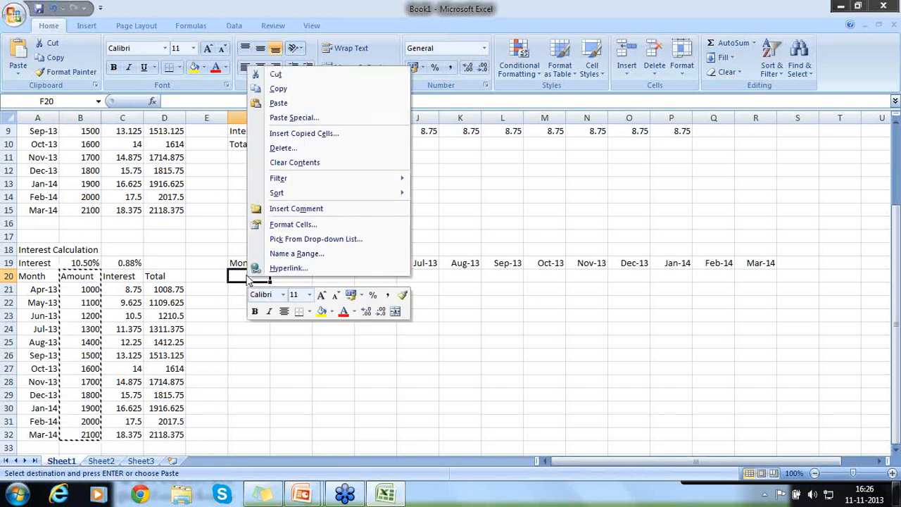
pyautogui.click(305, 120)
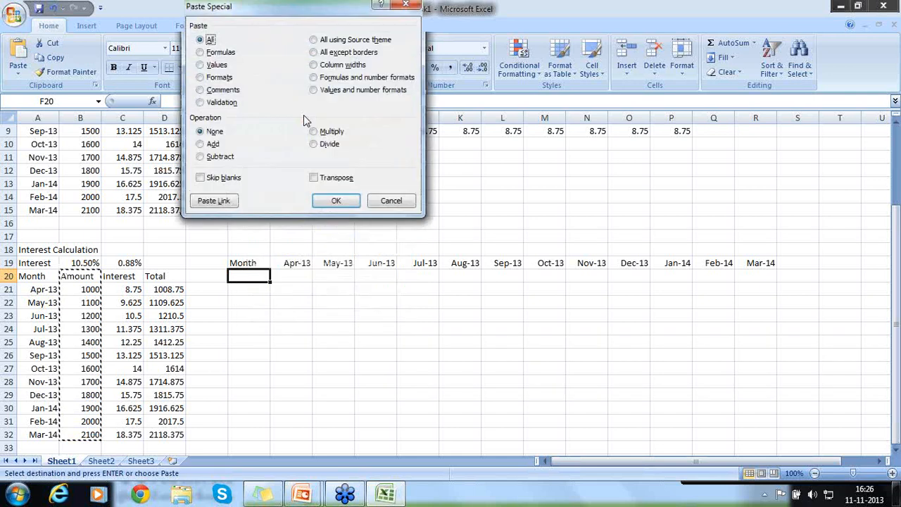
pyautogui.click(314, 178)
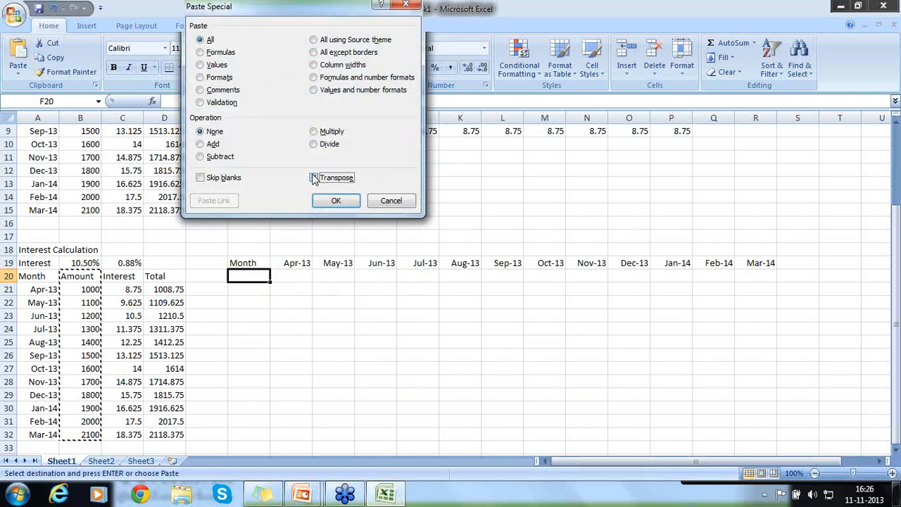
pyautogui.click(314, 179)
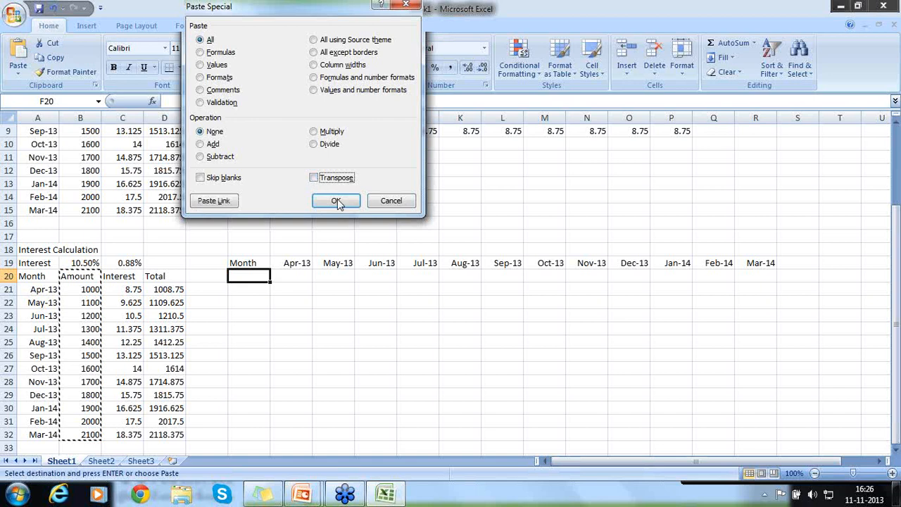
pyautogui.click(314, 178)
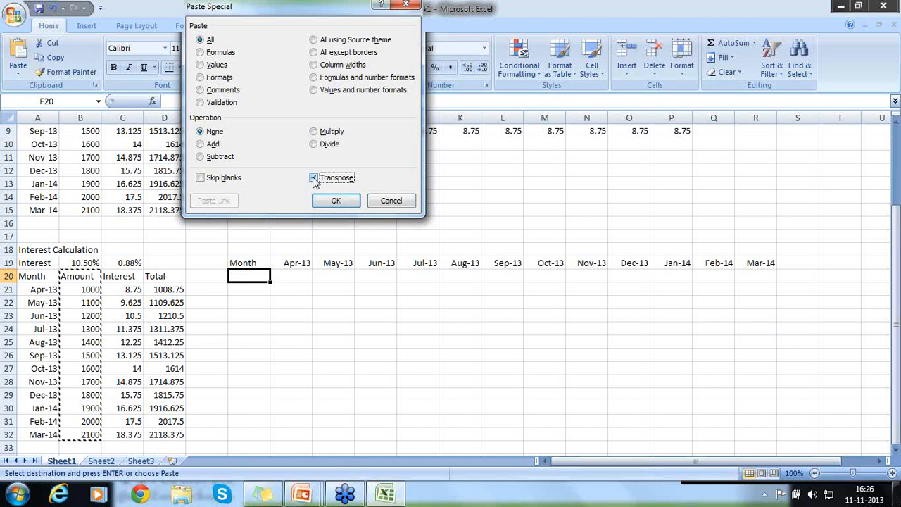
pyautogui.click(333, 202)
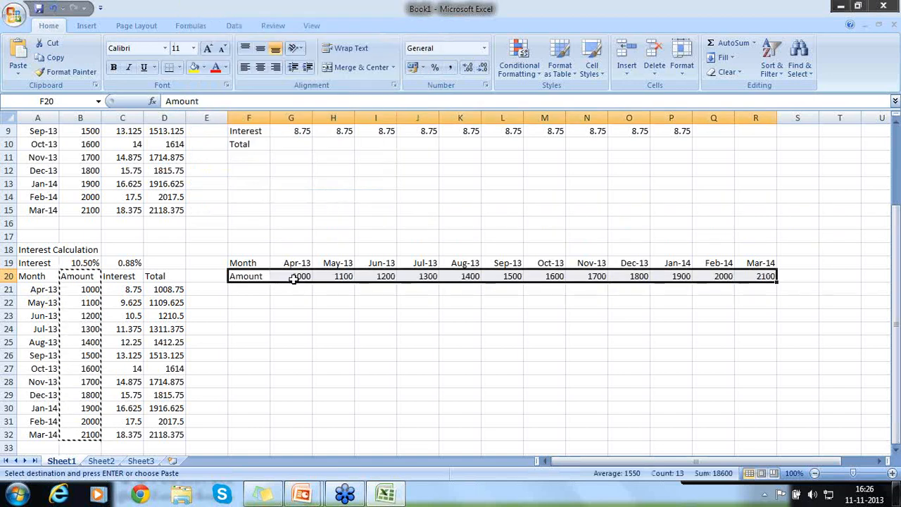
pyautogui.click(293, 276)
pyautogui.press('Right')
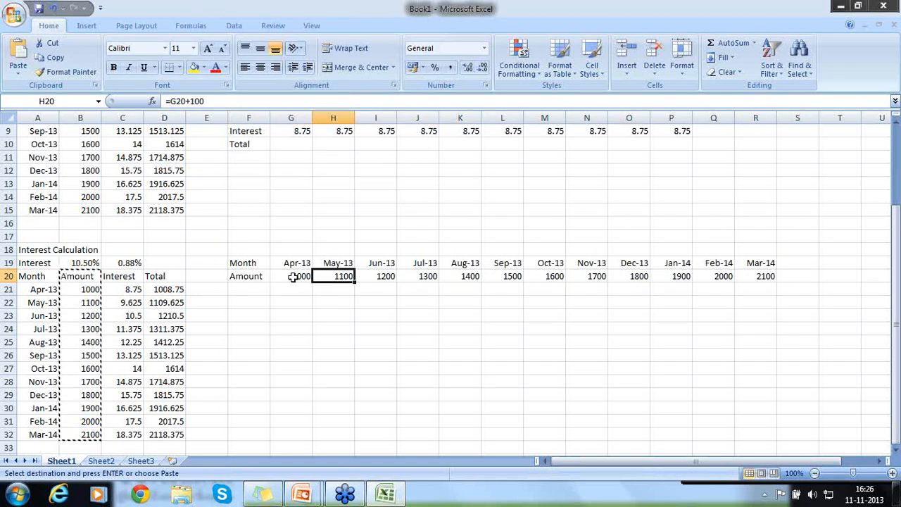
pyautogui.press('Right')
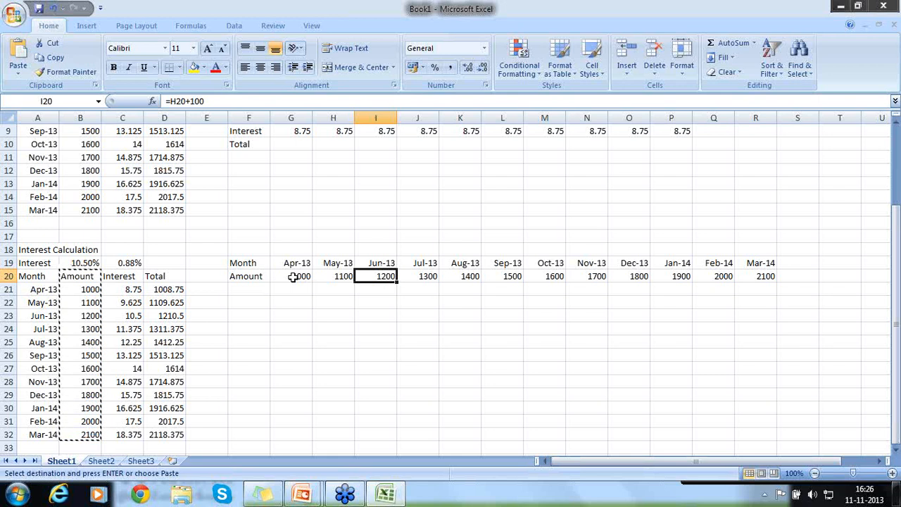
pyautogui.press('Right')
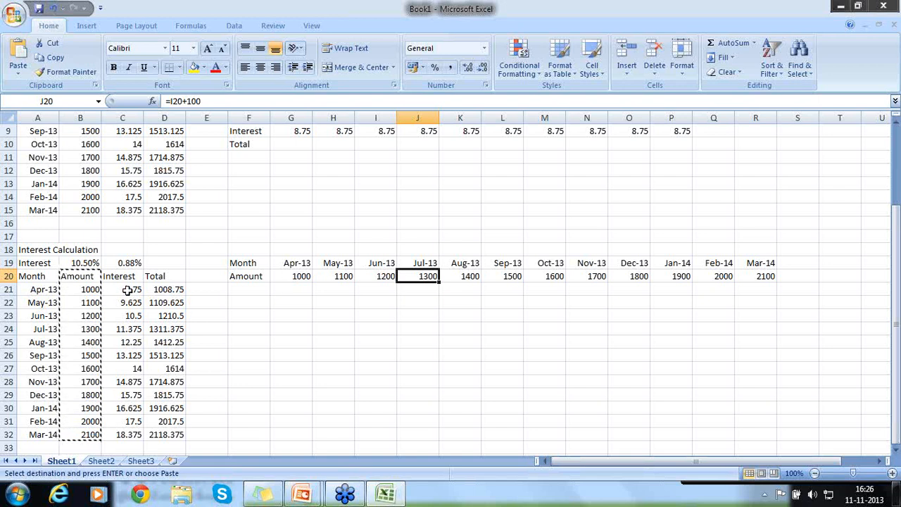
# - Copy the Interest column C20:C32 with its header and paste it transposed as a row starting at F21
pyautogui.moveTo(127, 289); pyautogui.dragTo(129, 428)
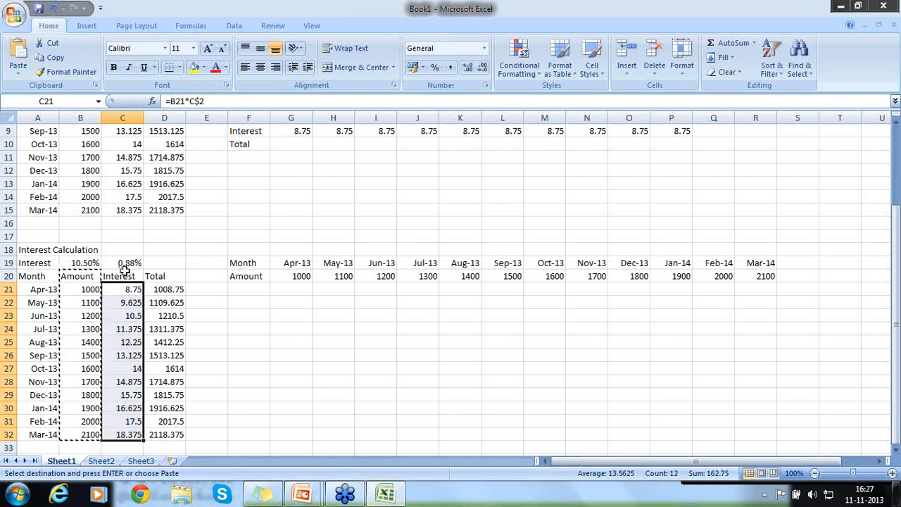
pyautogui.moveTo(123, 275); pyautogui.dragTo(117, 430)
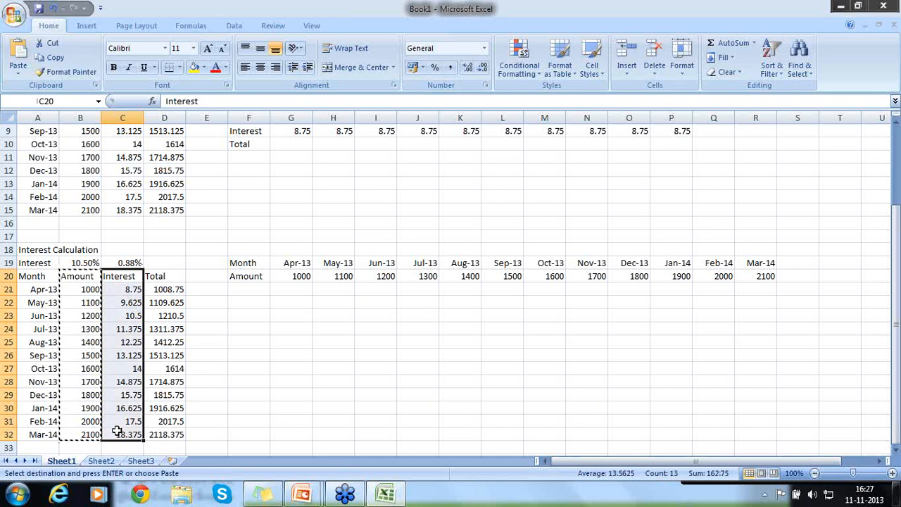
pyautogui.hotkey('ctrl', 'c')
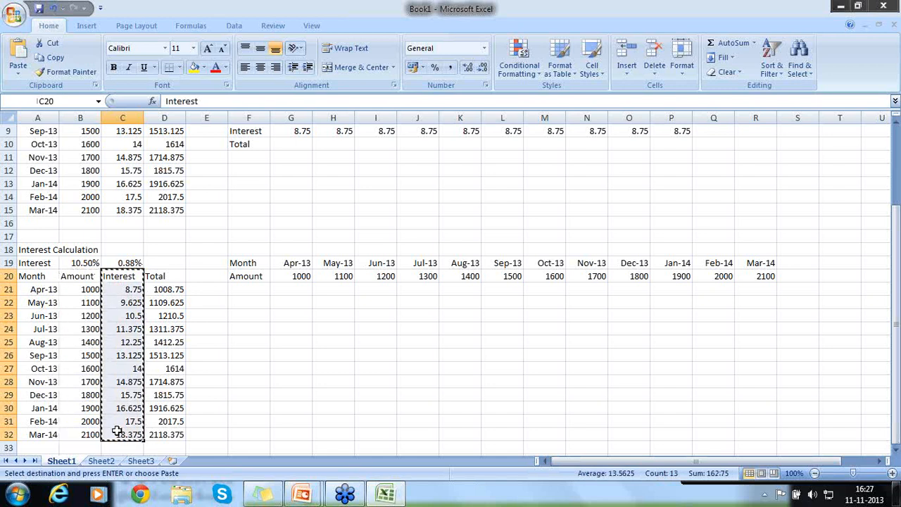
pyautogui.click(246, 290)
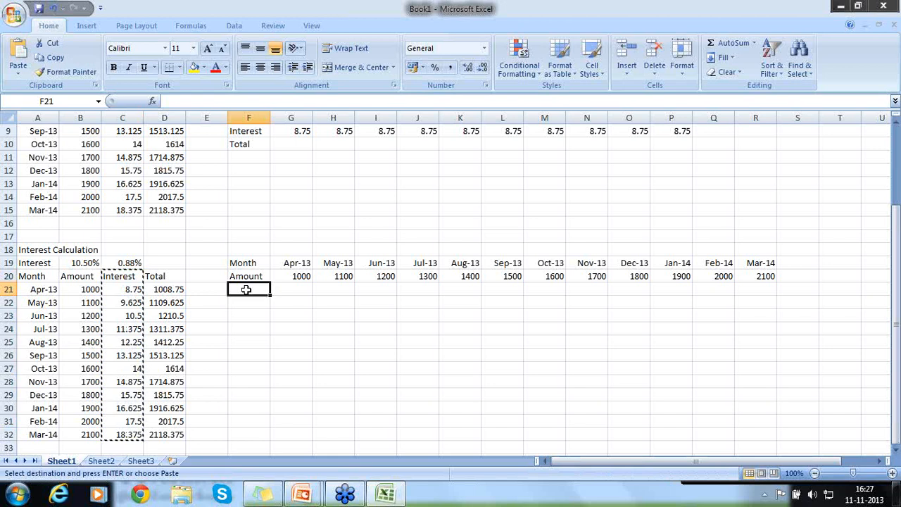
pyautogui.rightClick(246, 290)
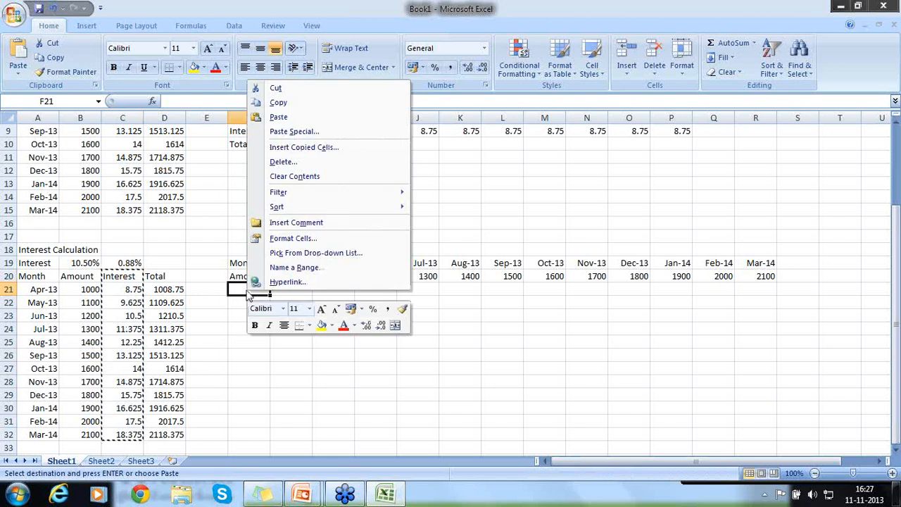
pyautogui.click(321, 132)
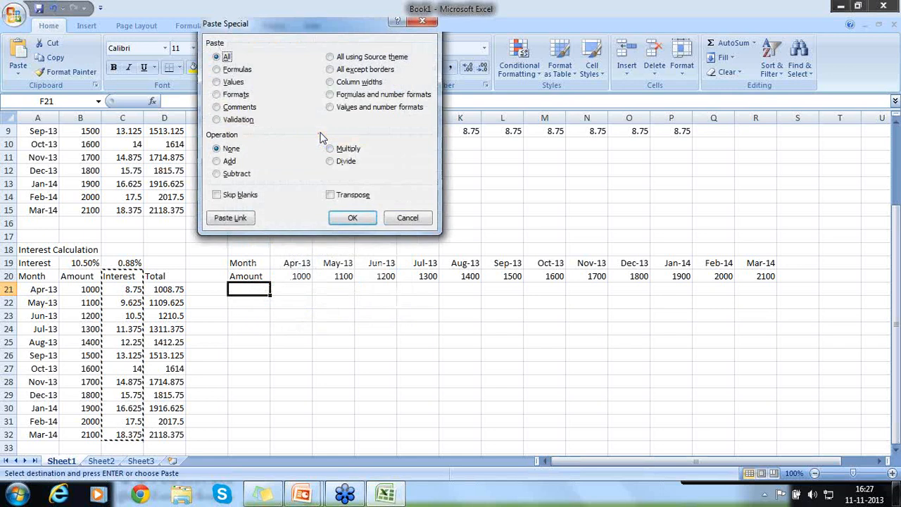
pyautogui.click(330, 196)
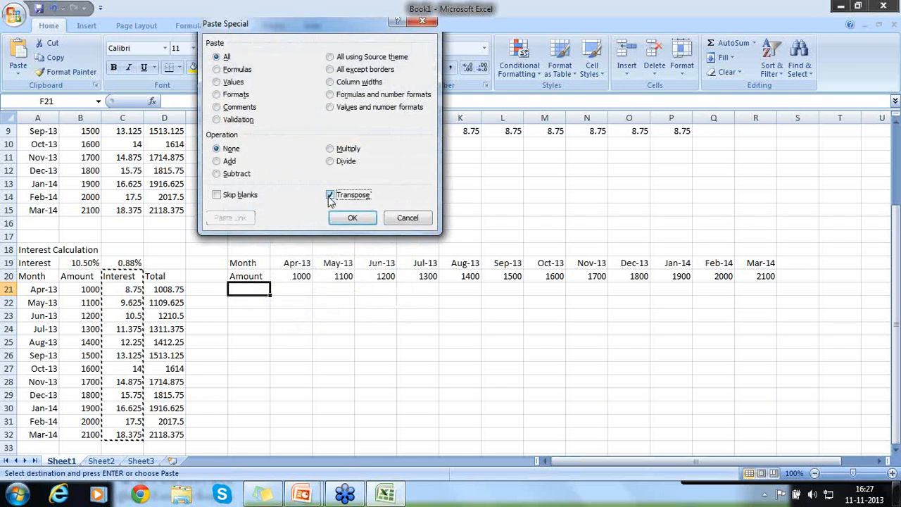
pyautogui.click(350, 219)
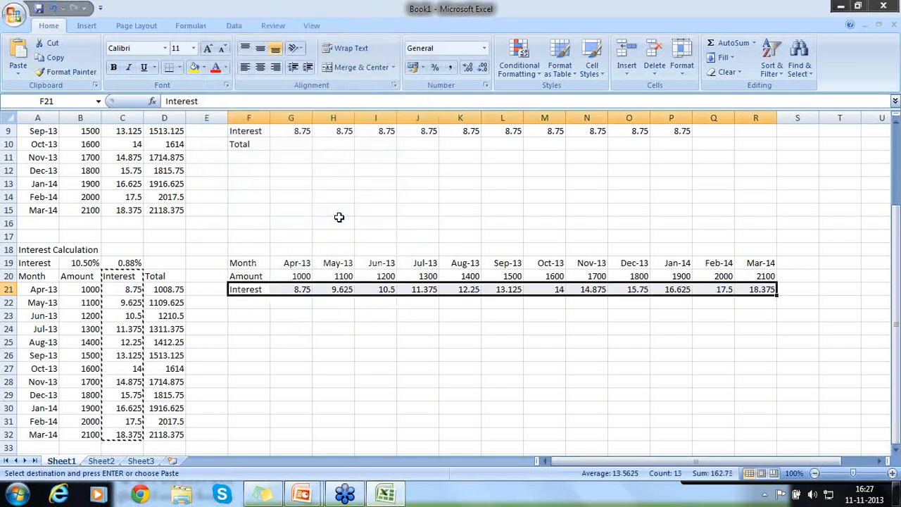
# - Examine the transposed interest formulas along row 21 to compare their amount and rate references
pyautogui.click(300, 289)
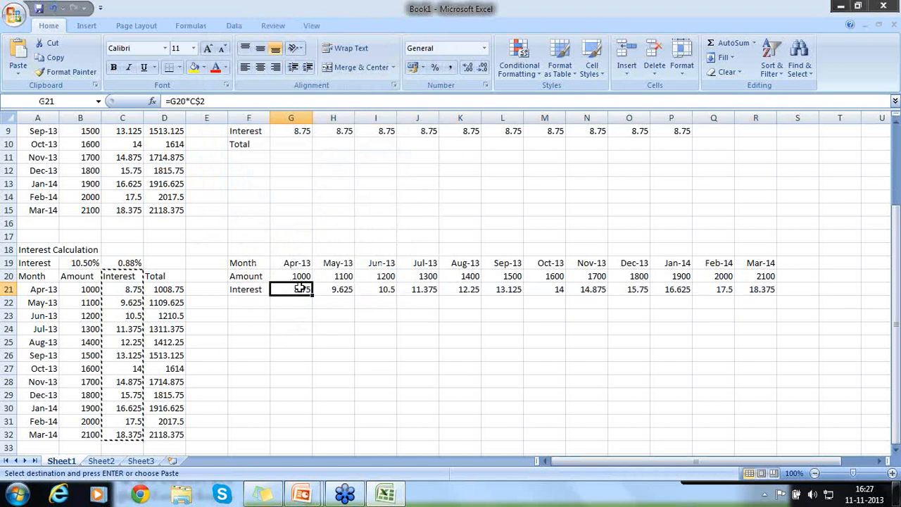
pyautogui.press('Right')
pyautogui.press('Right')
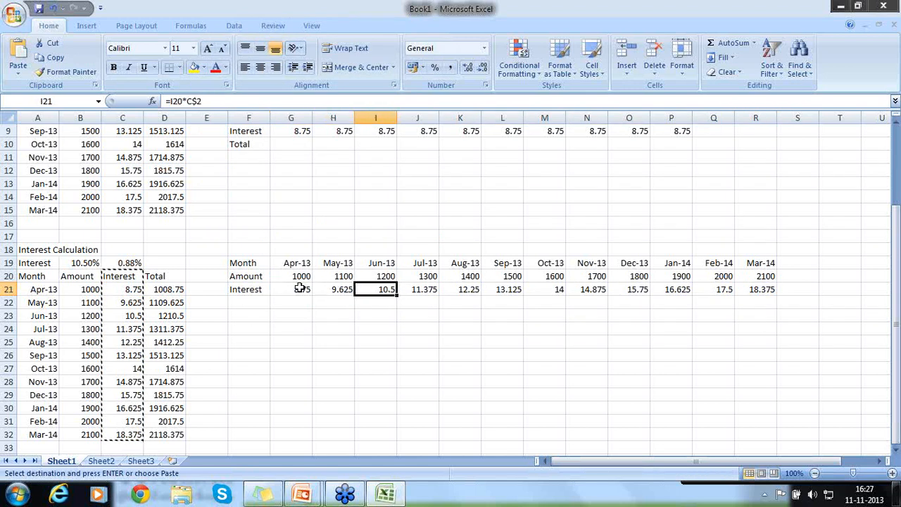
pyautogui.press('Right')
pyautogui.press('Right')
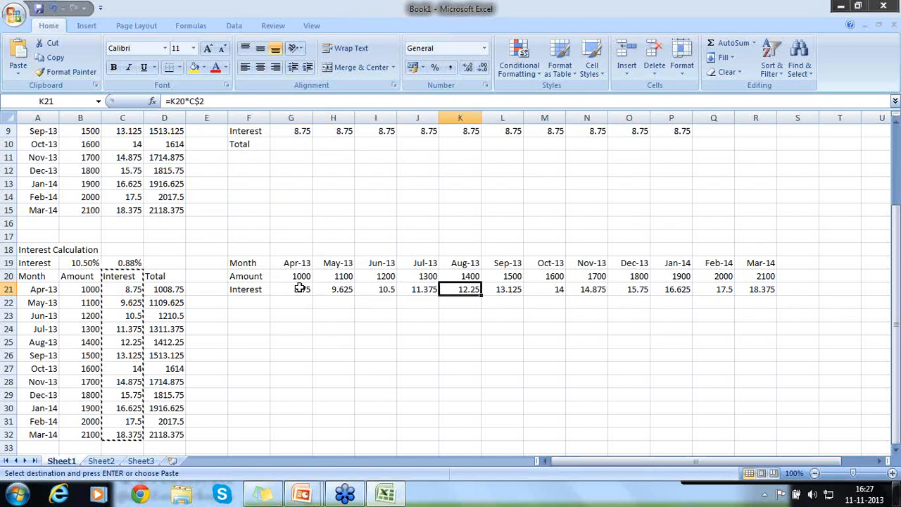
pyautogui.press('Right')
pyautogui.press('Right')
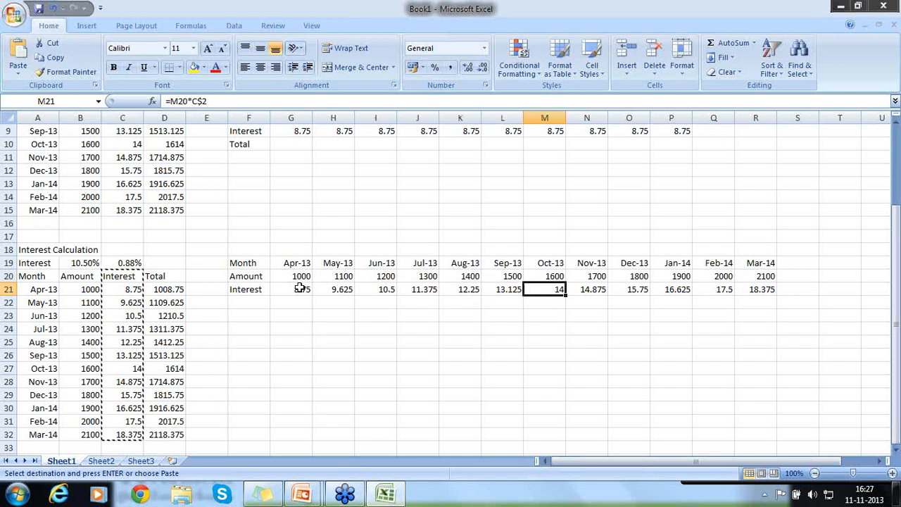
pyautogui.press('Right')
pyautogui.press('Right')
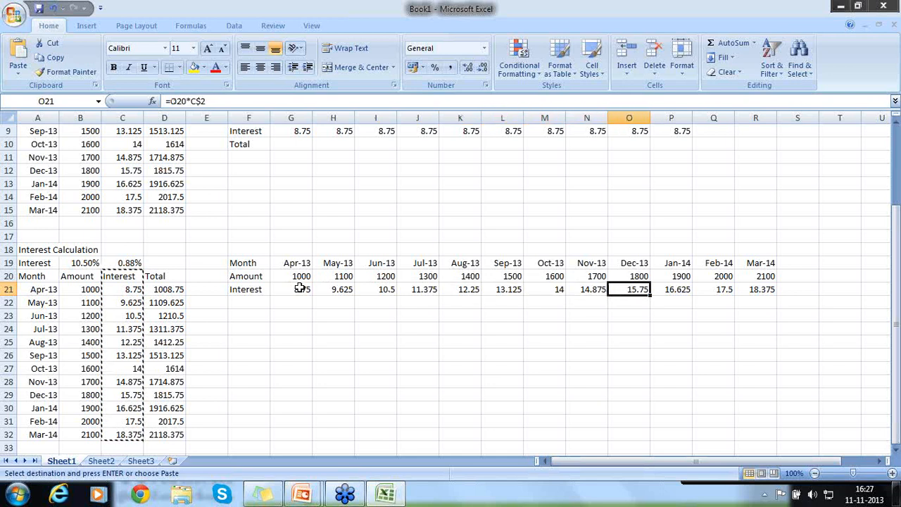
pyautogui.press('Right')
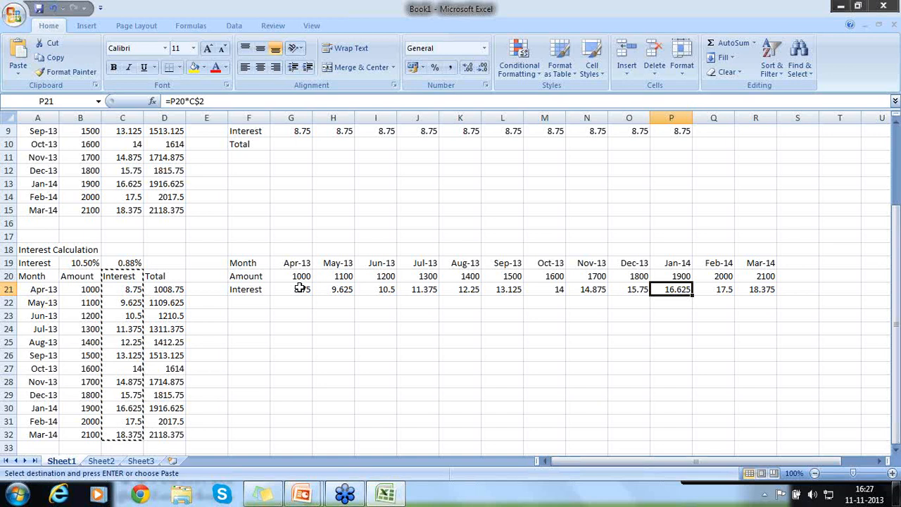
pyautogui.press('Left')
pyautogui.press('Left')
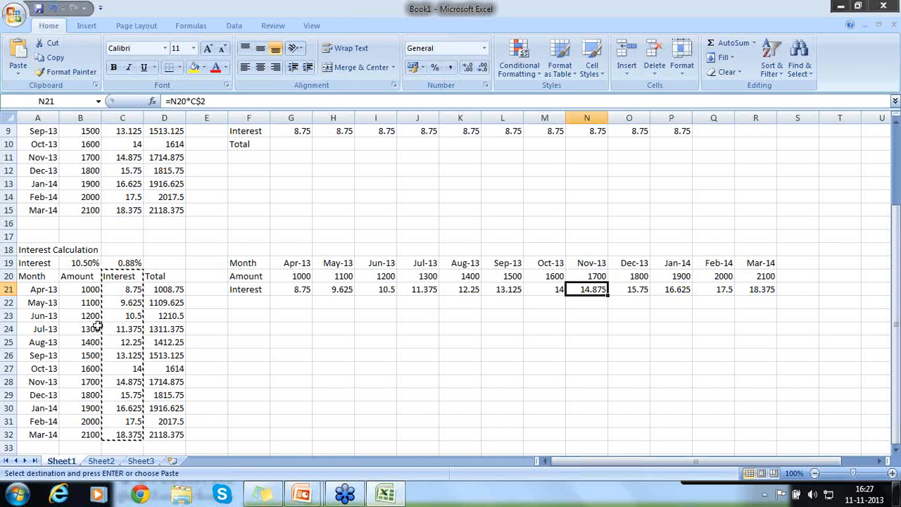
# - Examine the original interest formulas down column C from the May-13 row for comparison with the transposed row
pyautogui.click(121, 302)
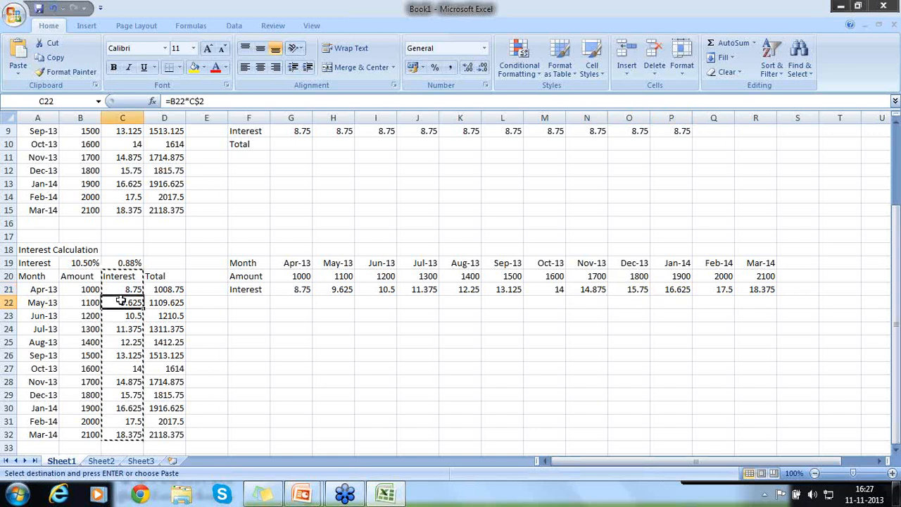
pyautogui.press('Down')
pyautogui.press('Down')
pyautogui.press('Down')
pyautogui.press('Down')
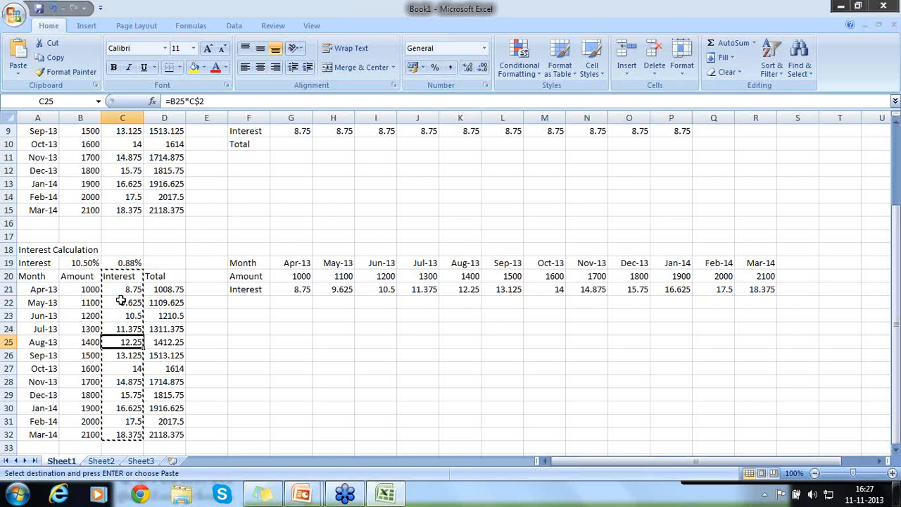